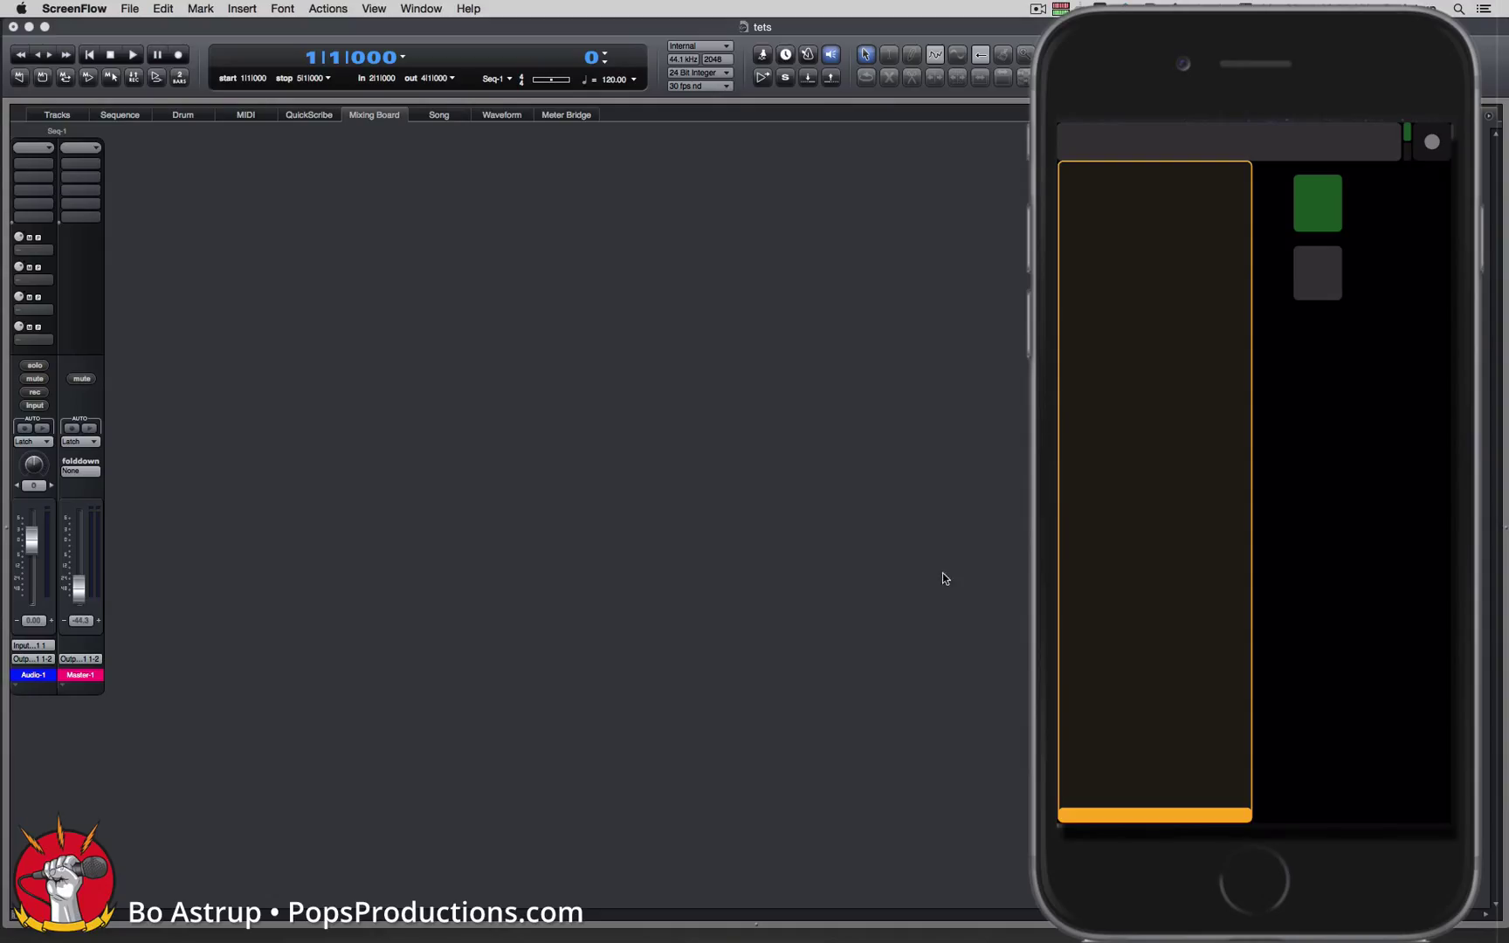
Step: Switch from Digital Performer's Mixing Board to TouchOSC Editor with Cmd-Tab
key("super+Tab")
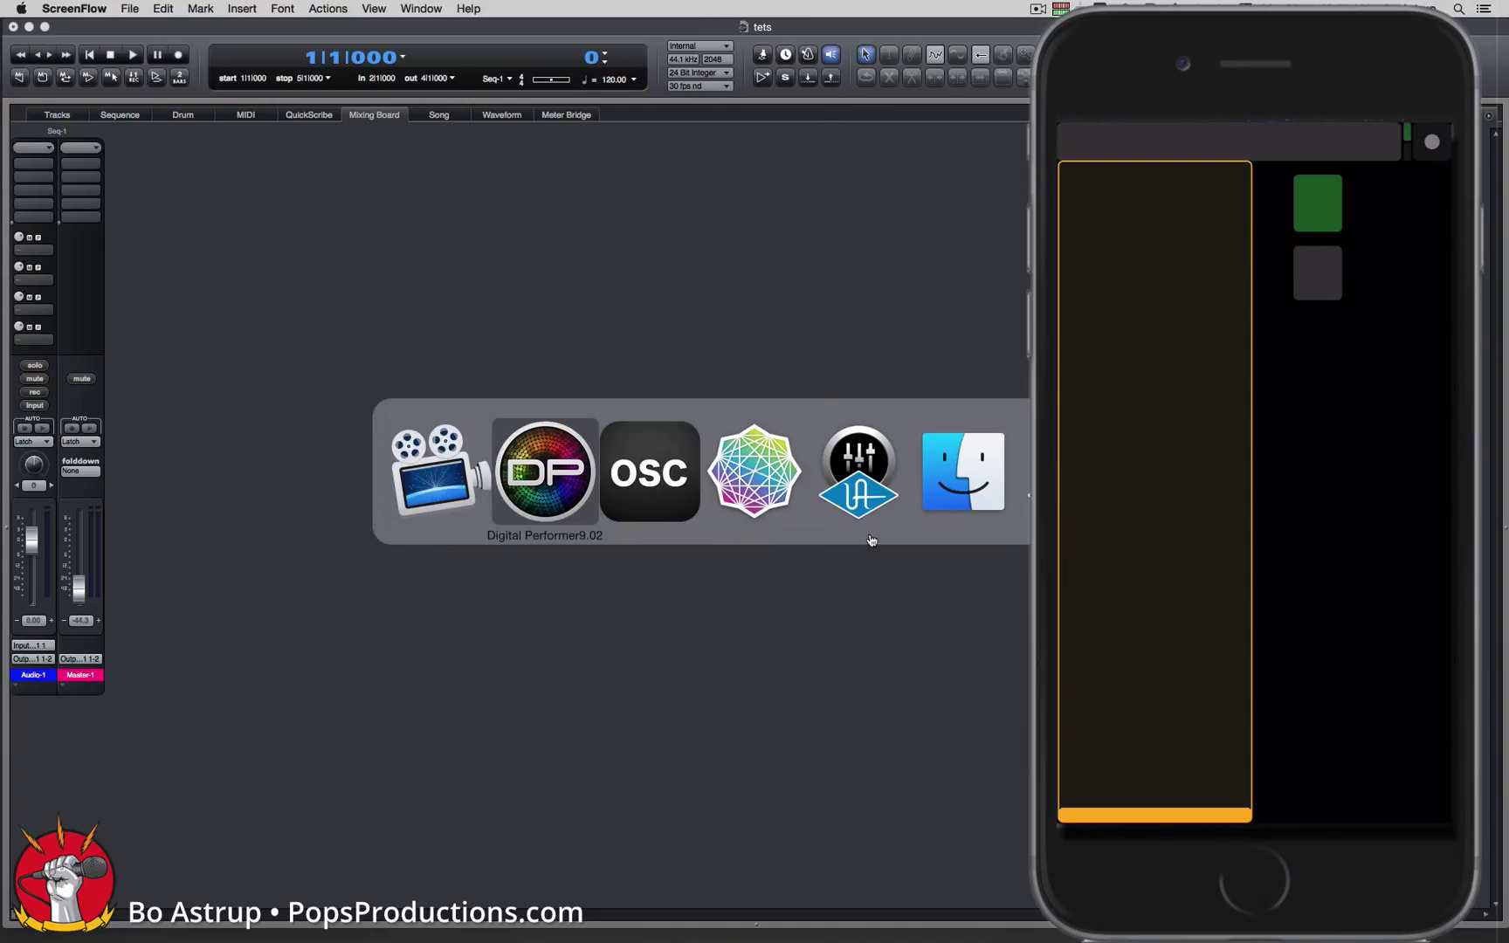
Step: Bring up TouchOSC Editor, then OSCulator's DPCulator.oscd document, then return to the layout window
key("super+Tab")
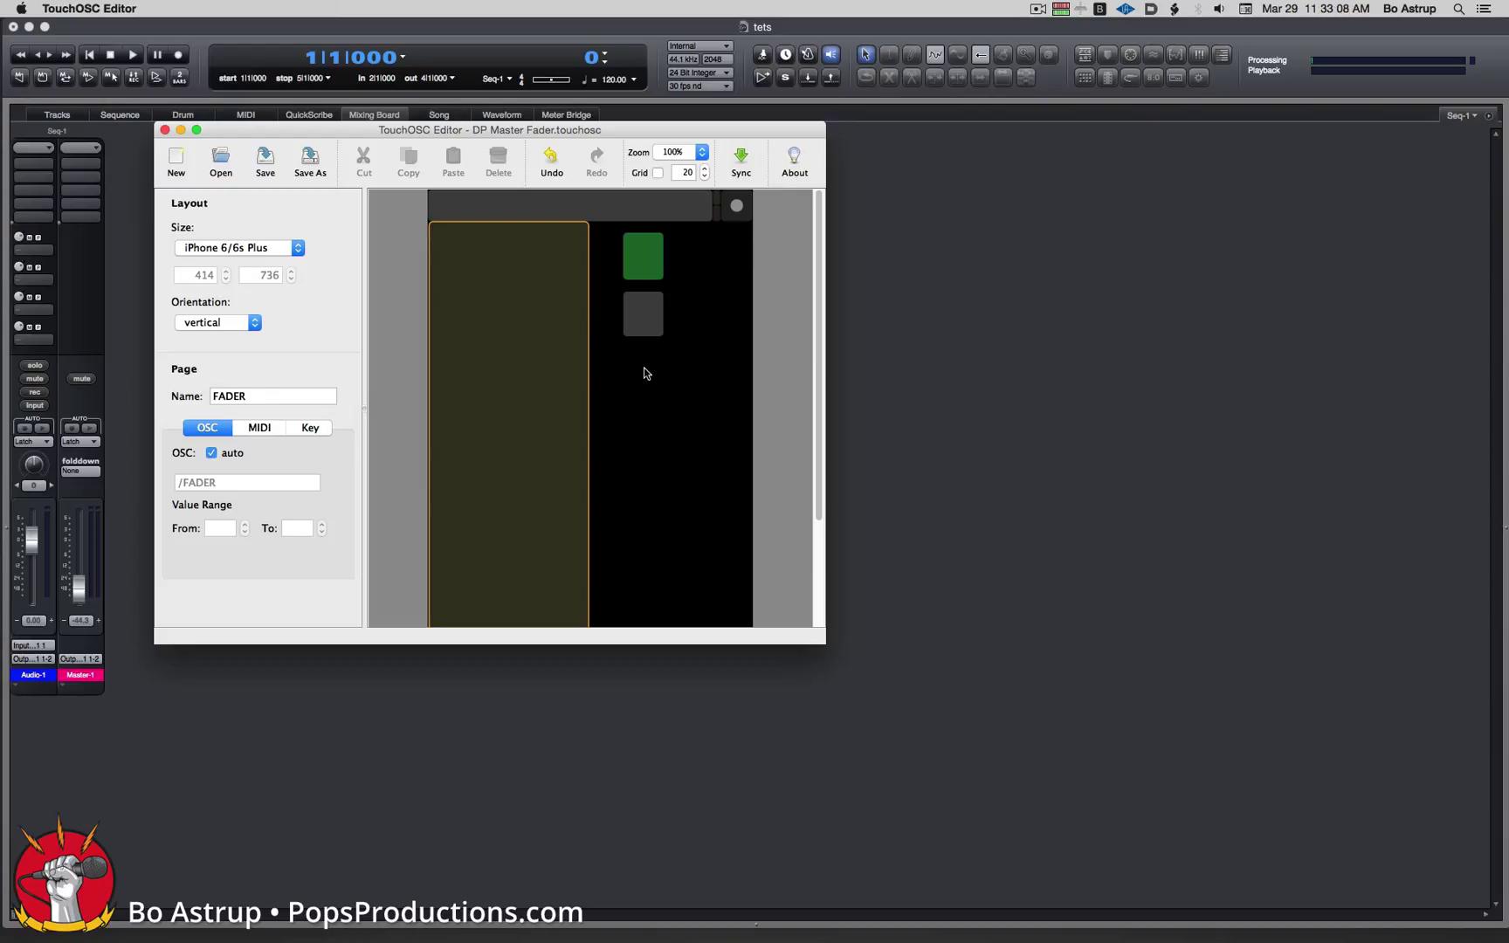
key("super+Tab")
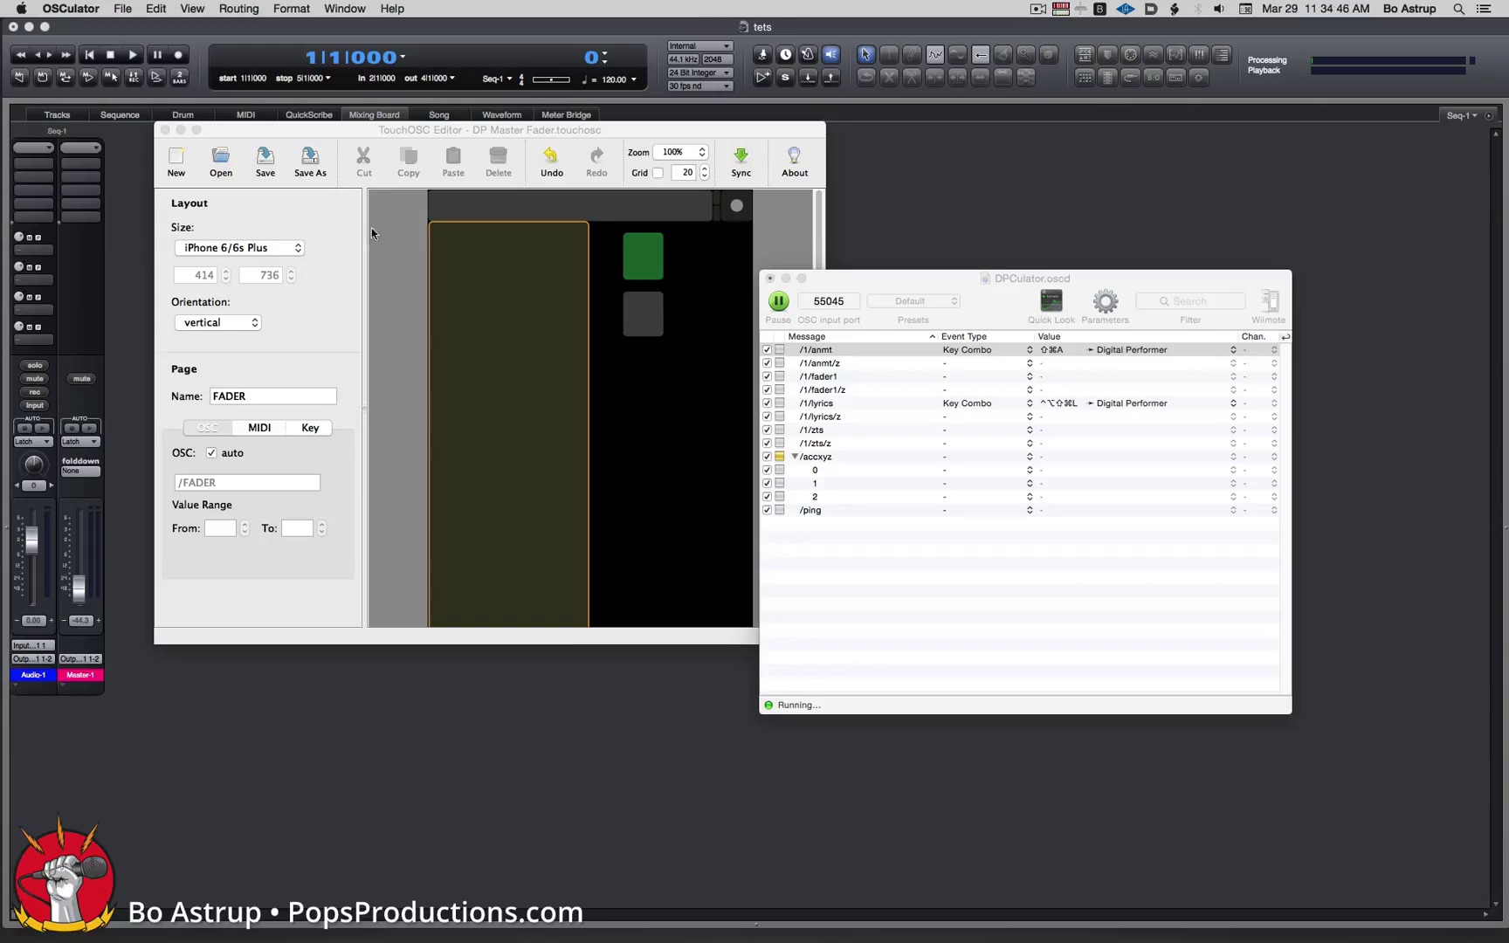
left_click(344, 134)
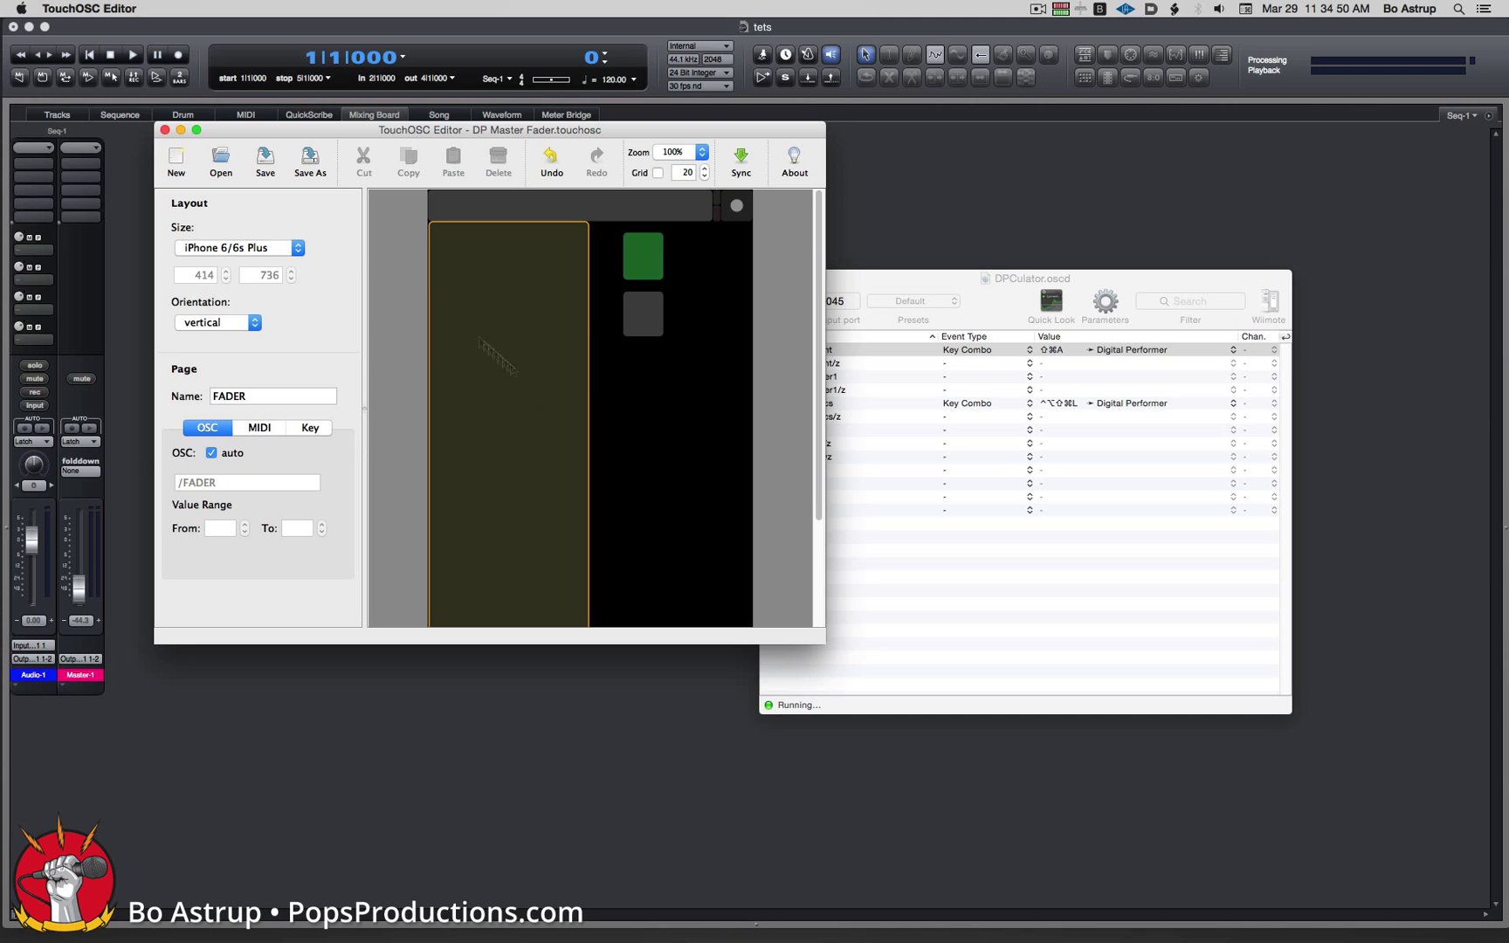
Step: Add a red push button to the FADER page and place it below the grey button
right_click(649, 398)
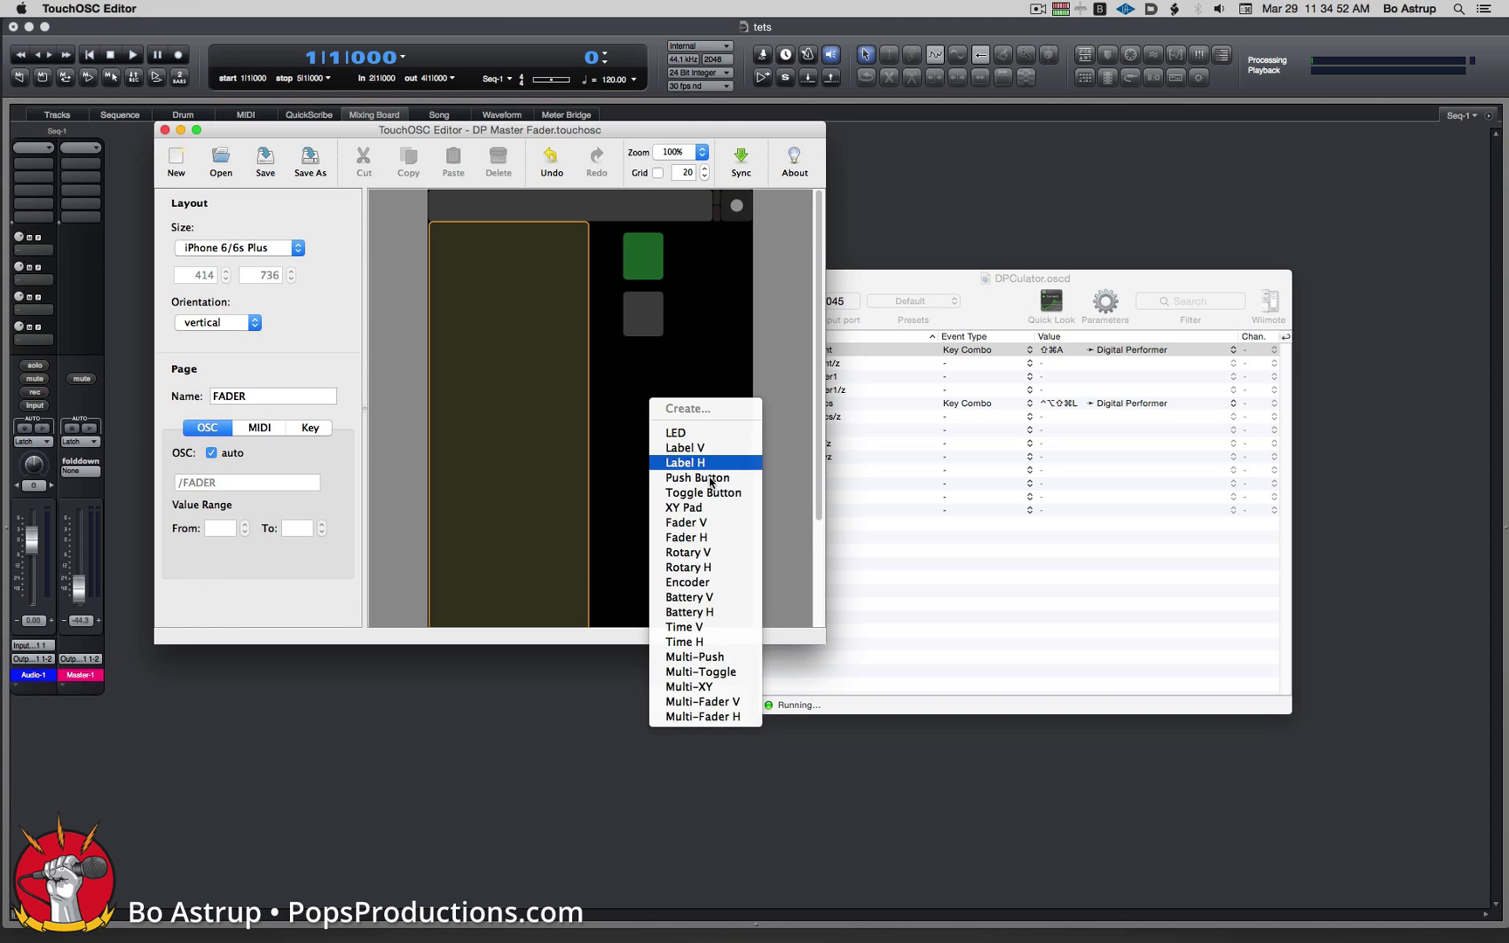
left_click(697, 478)
left_click_drag(675, 419, 646, 359)
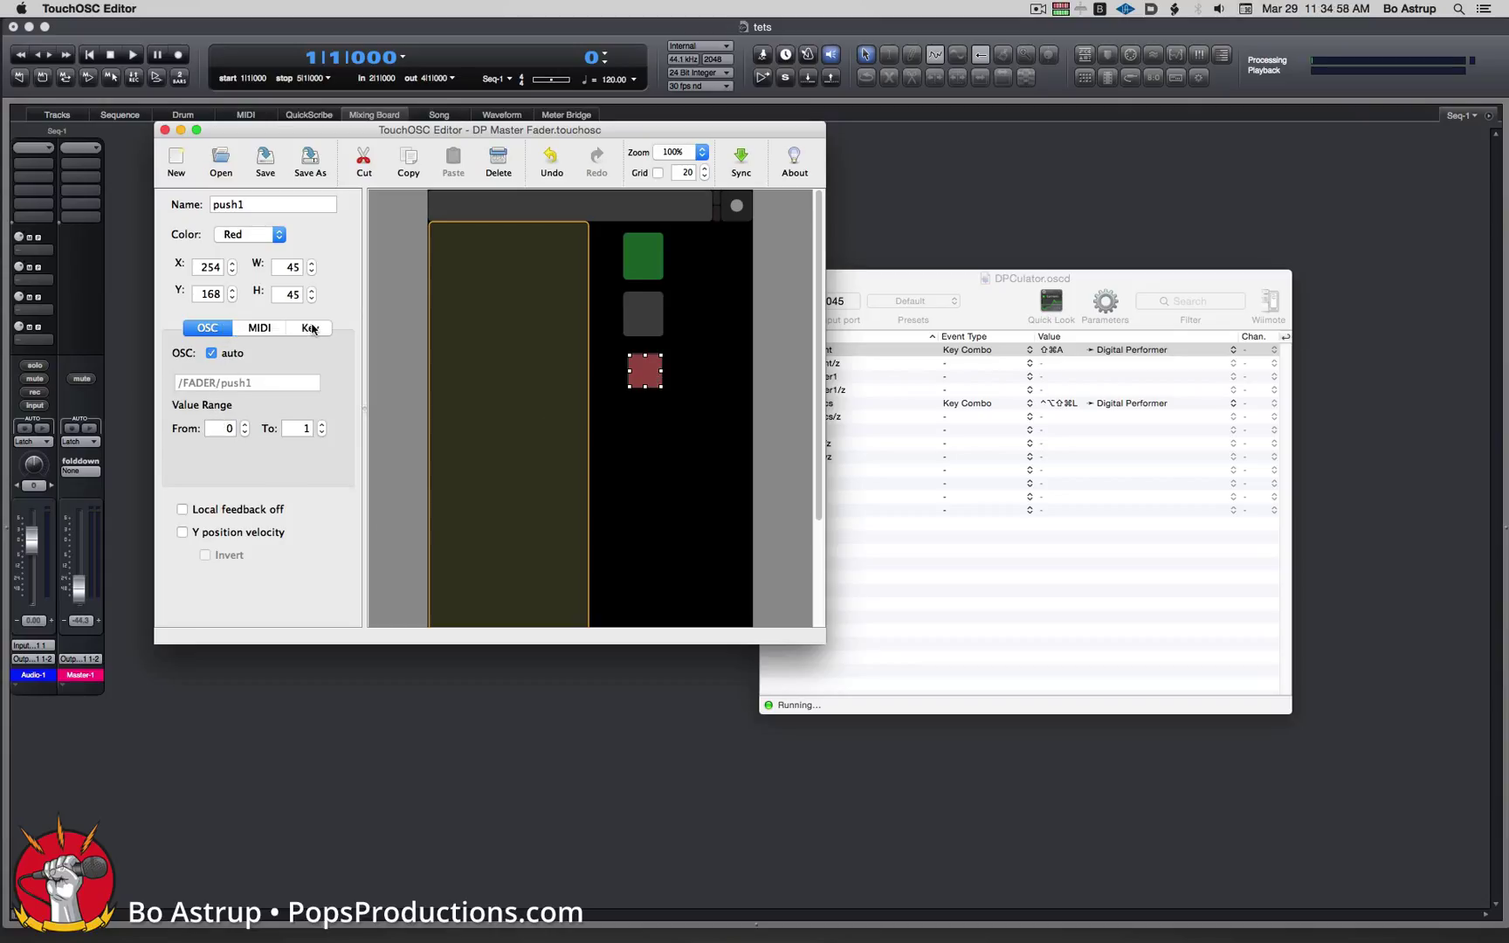
Step: Browse push1's Key list, leave it unassigned, and bring OSCulator's mapping list forward
left_click(311, 327)
left_click(303, 358)
left_click(303, 359)
left_click(303, 359)
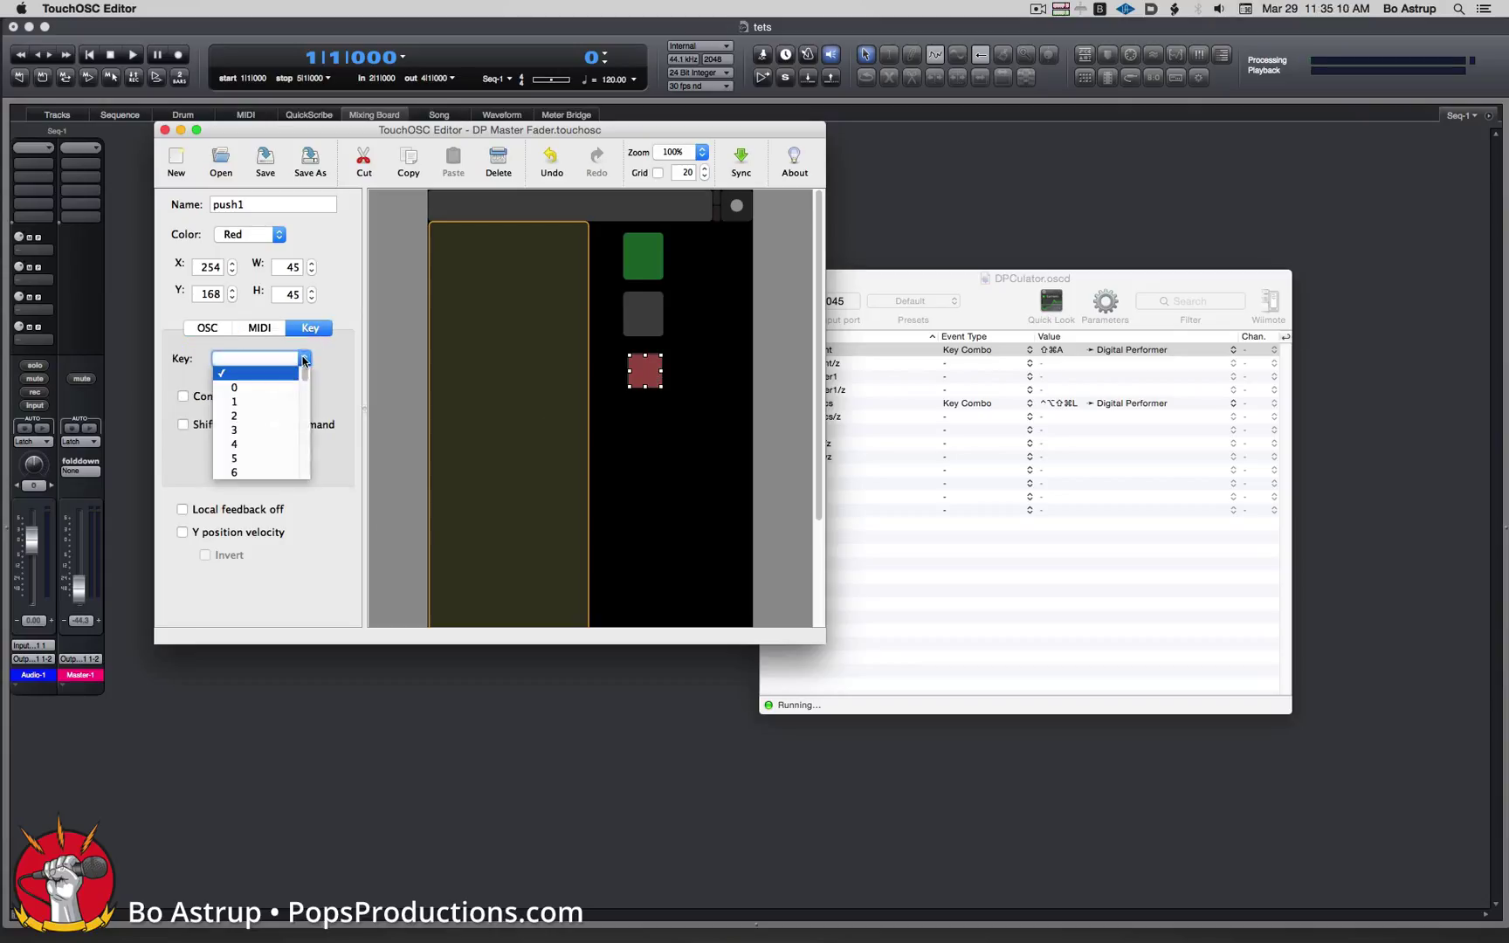
left_click_drag(304, 374, 308, 431)
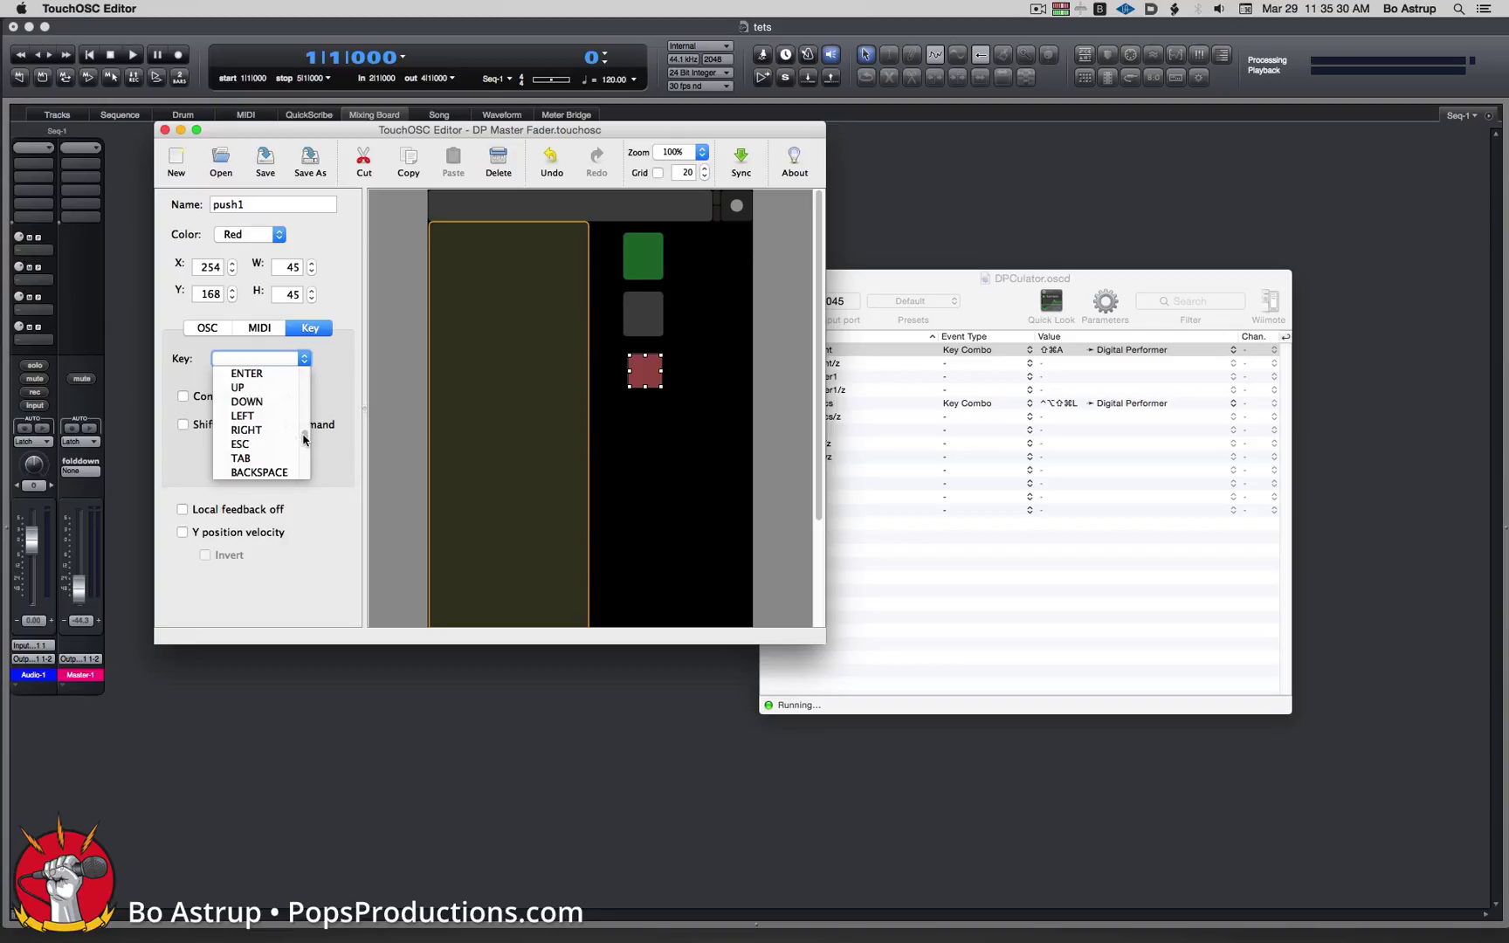
left_click_drag(303, 439, 304, 444)
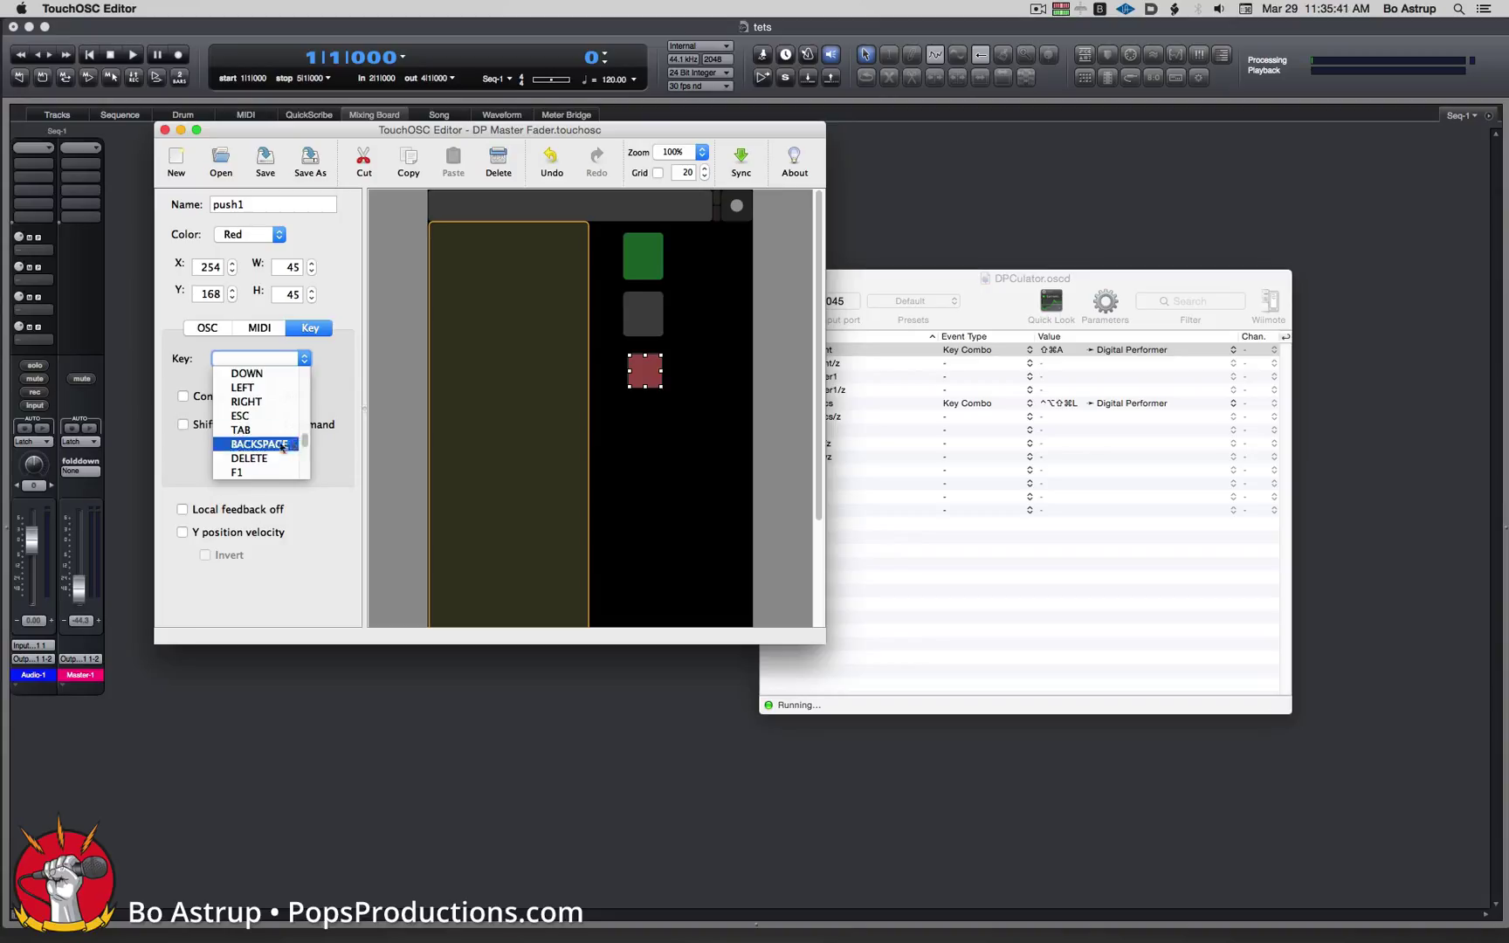
left_click(360, 436)
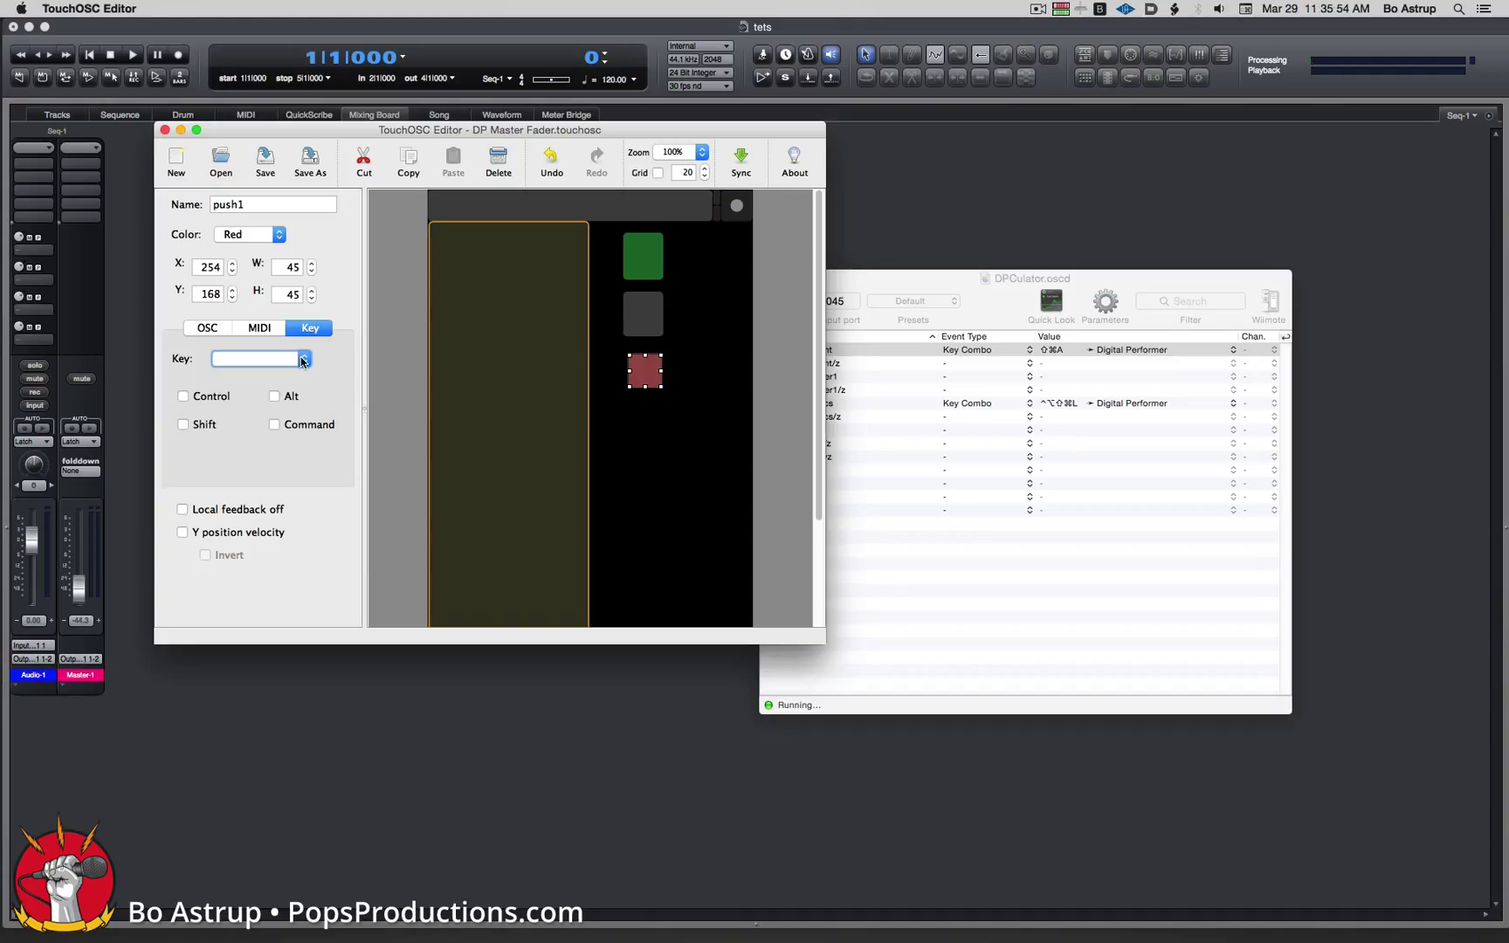
left_click(1071, 447)
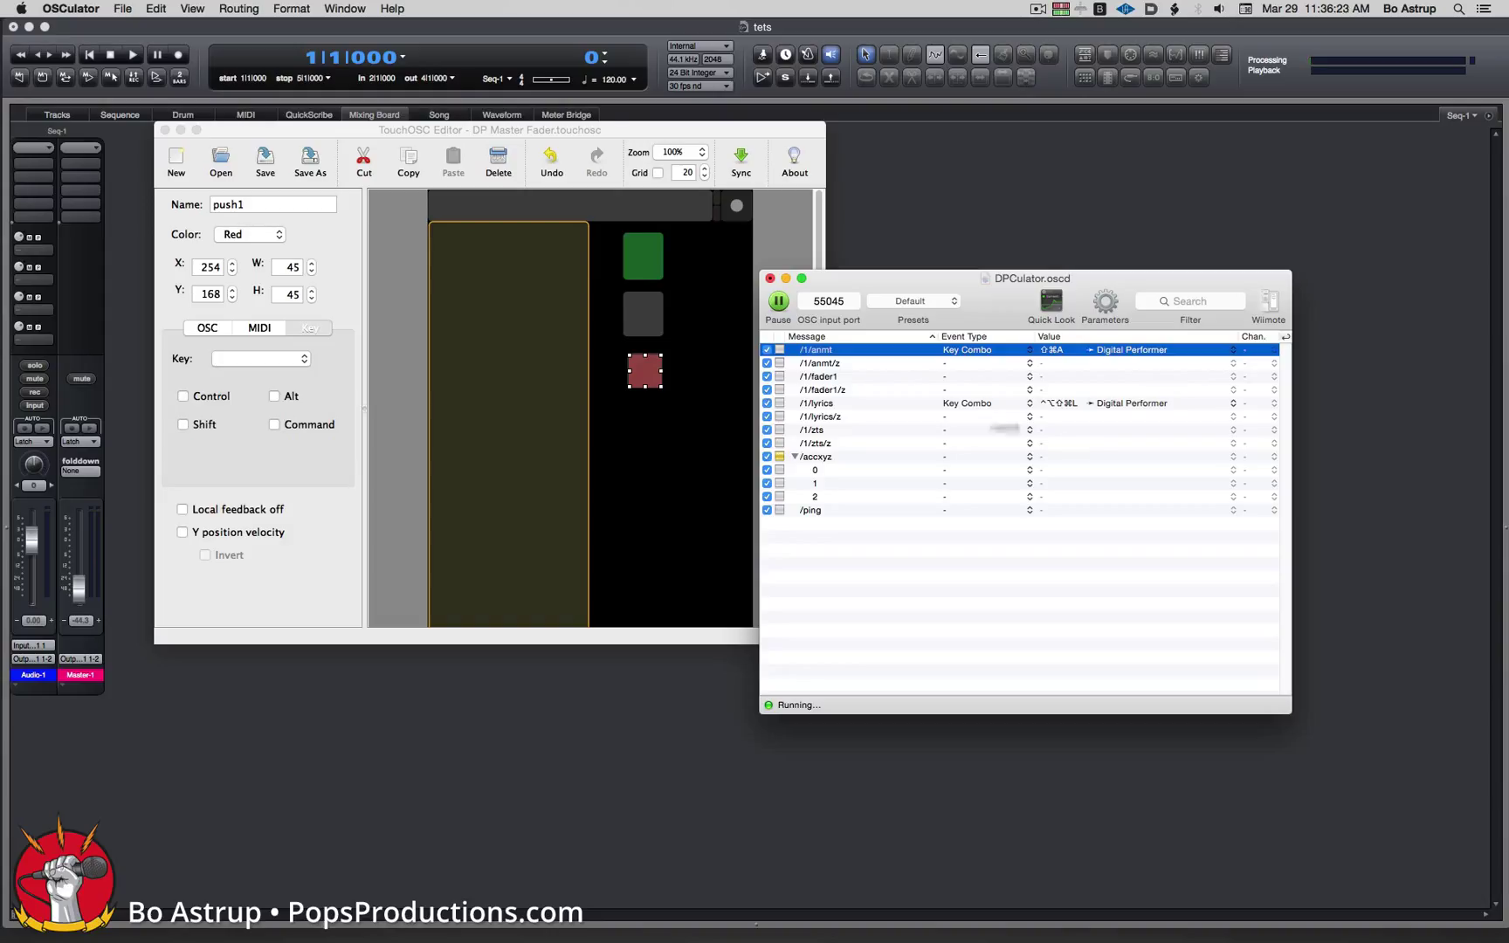
left_click(639, 454)
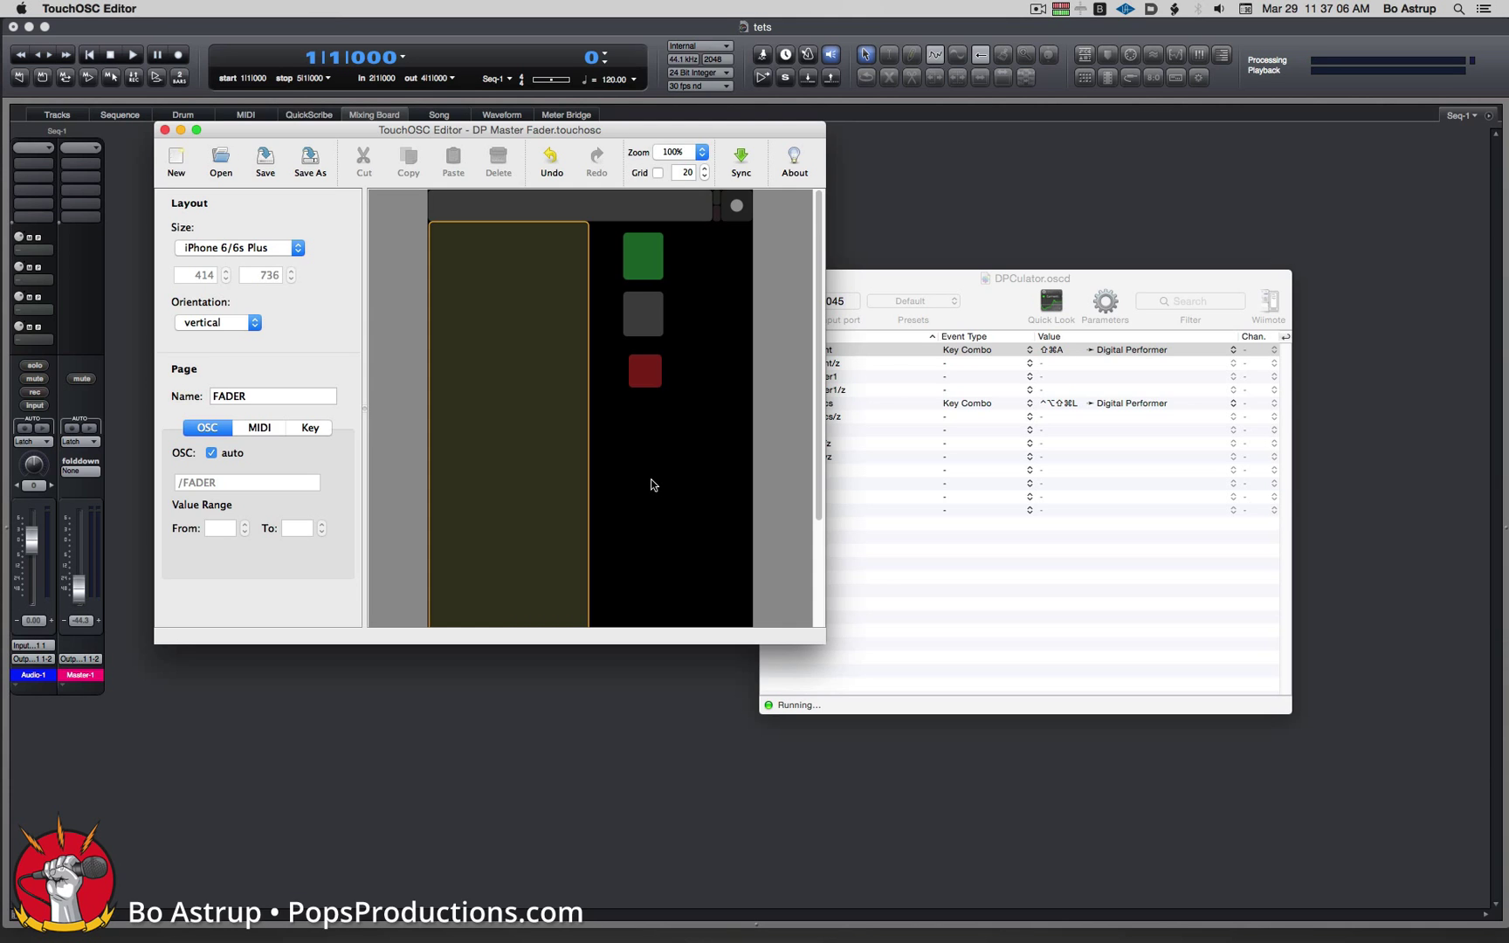
Step: Make push1 blue, 53×50, and move it up-left to position 249, 161
left_click(657, 382)
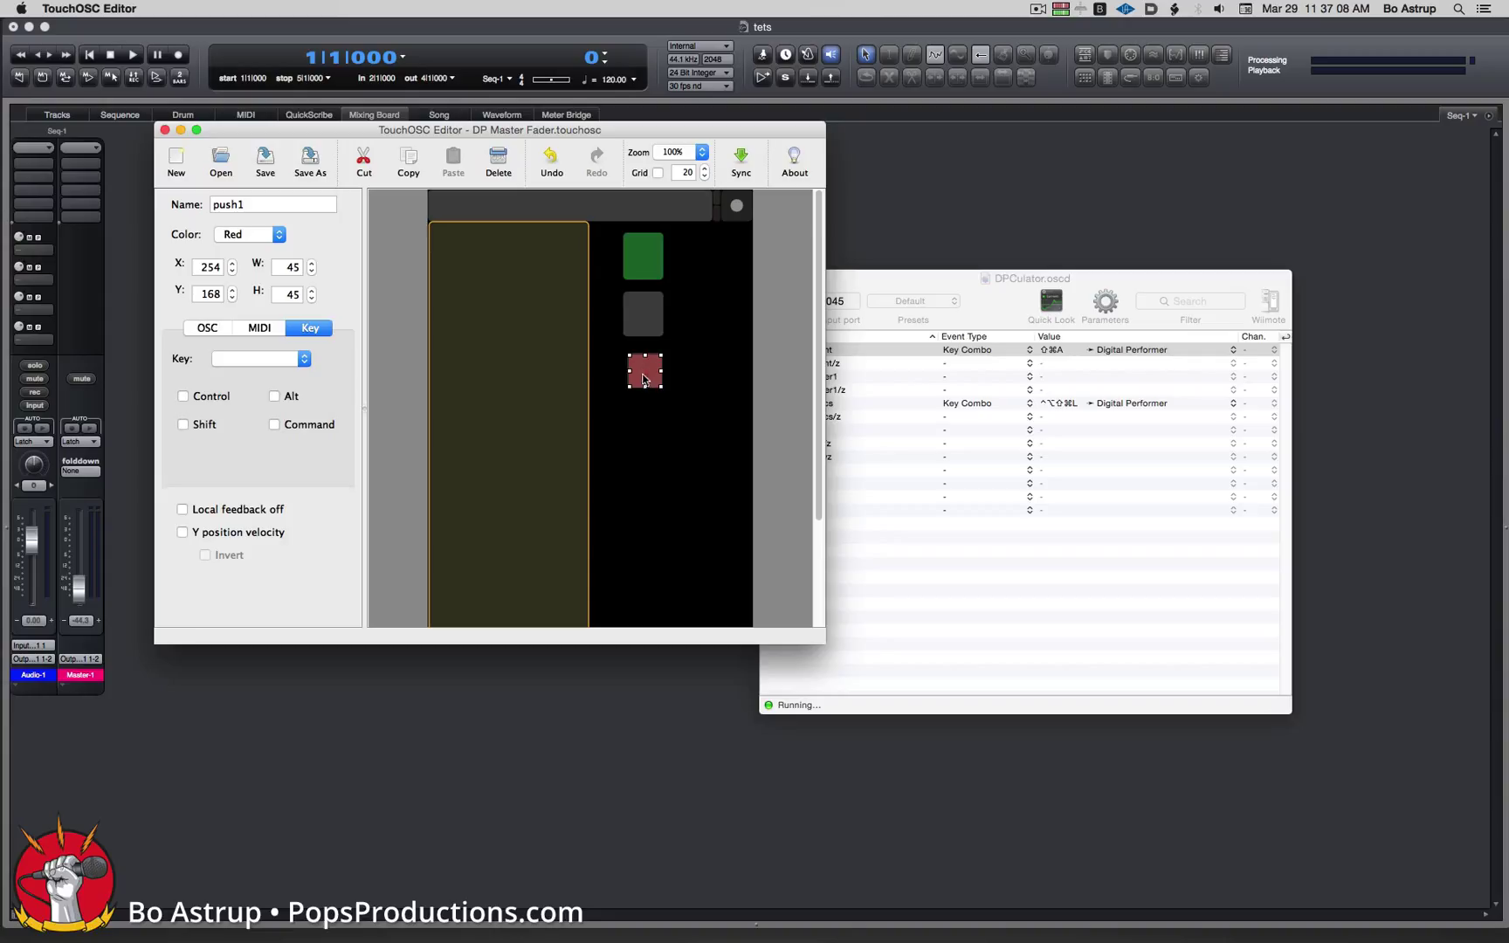
left_click_drag(641, 377, 665, 386)
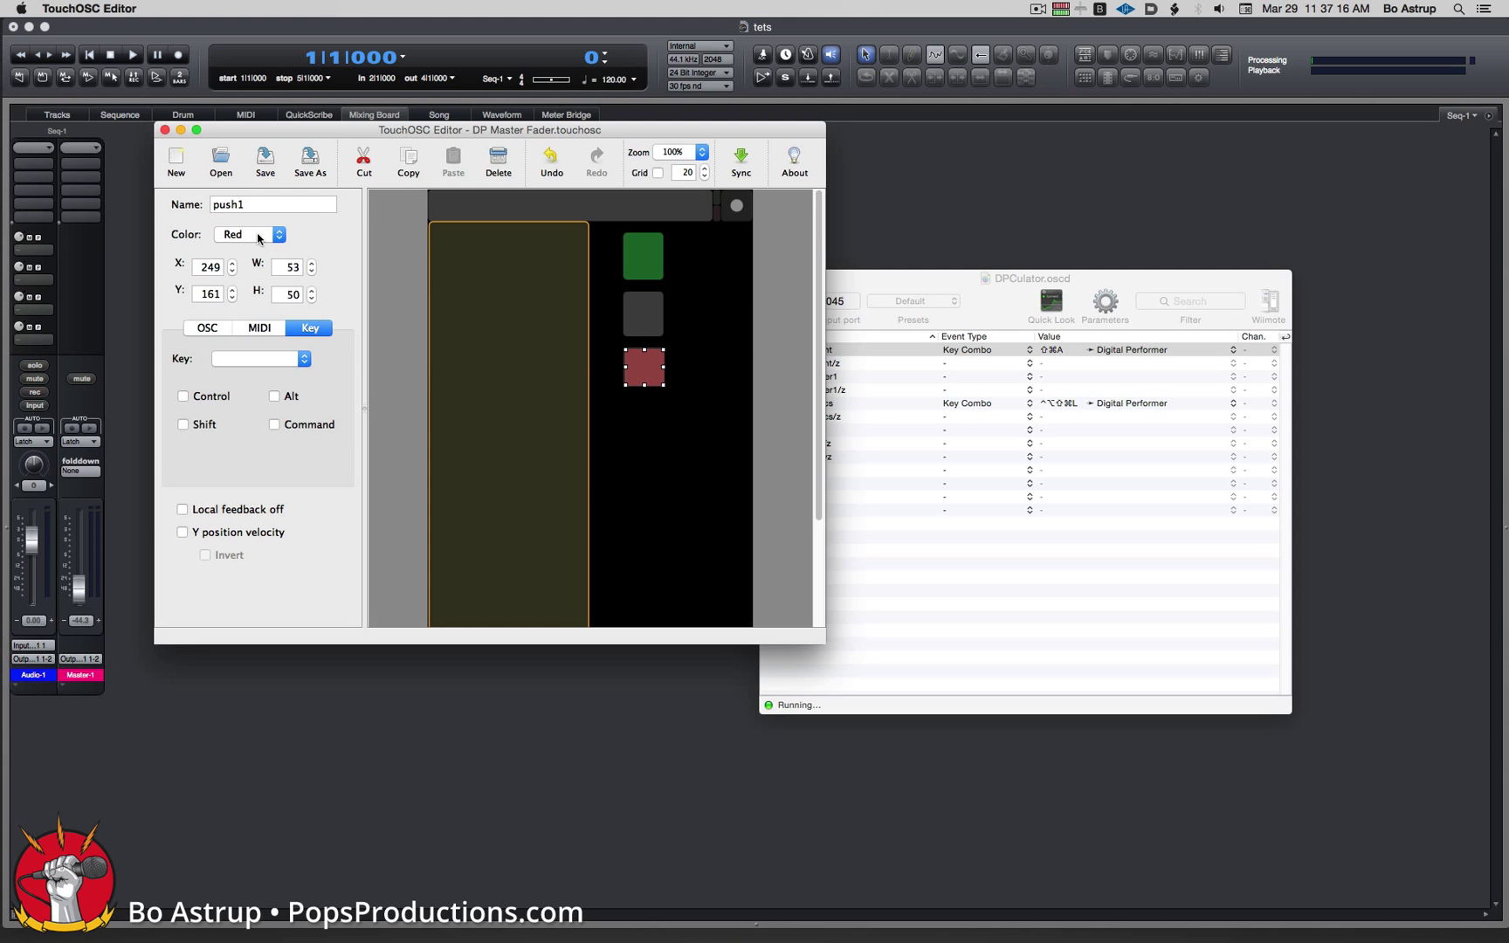
left_click(262, 236)
left_click(259, 263)
left_click(211, 329)
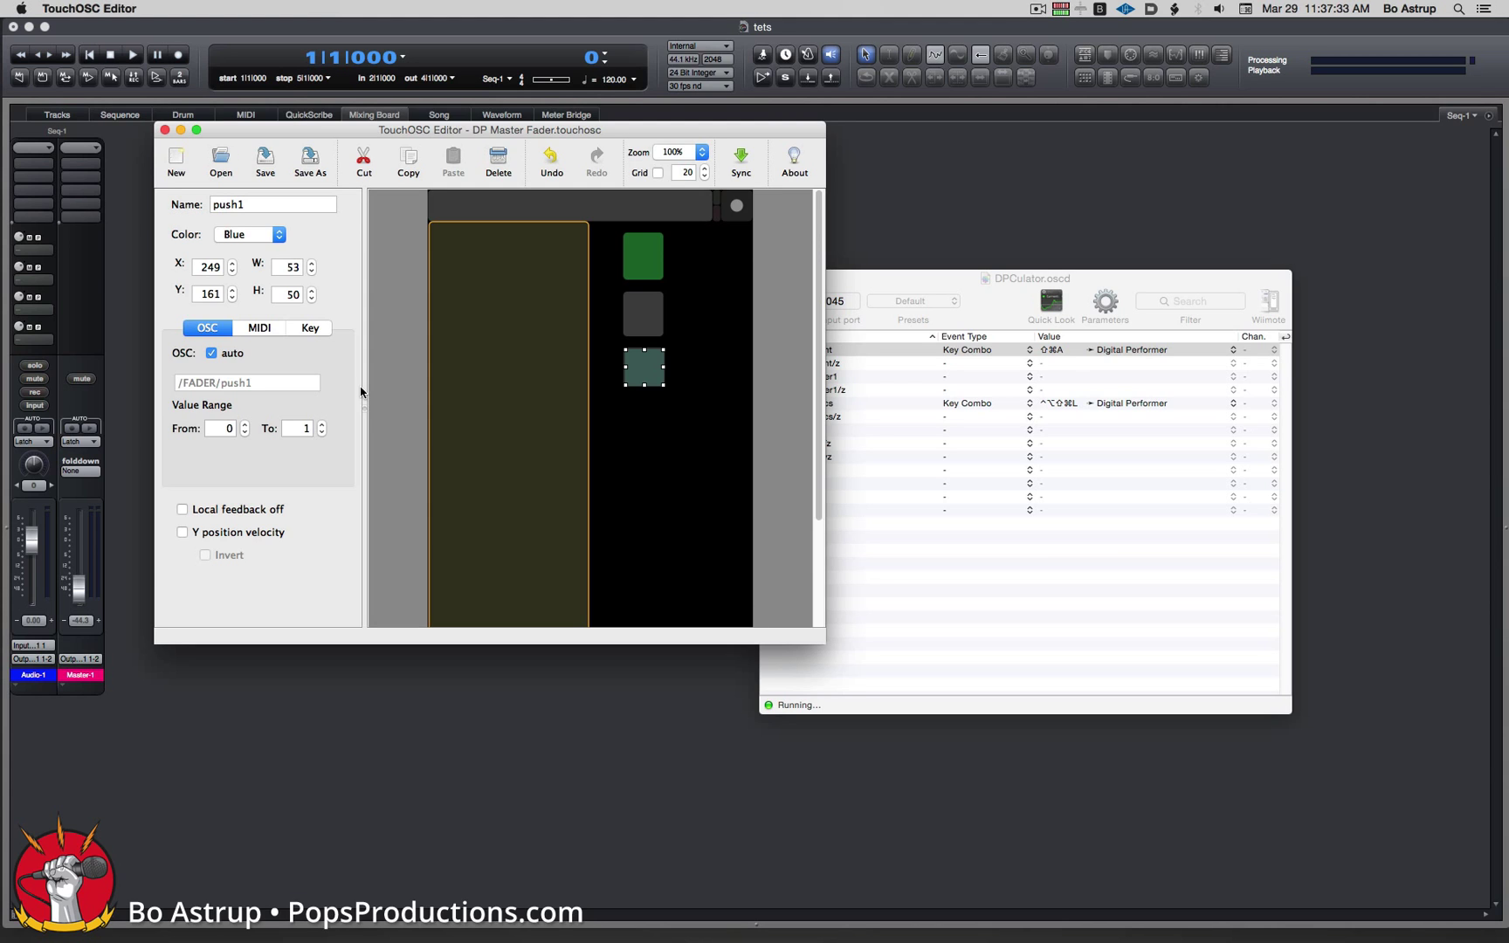
left_click(652, 443)
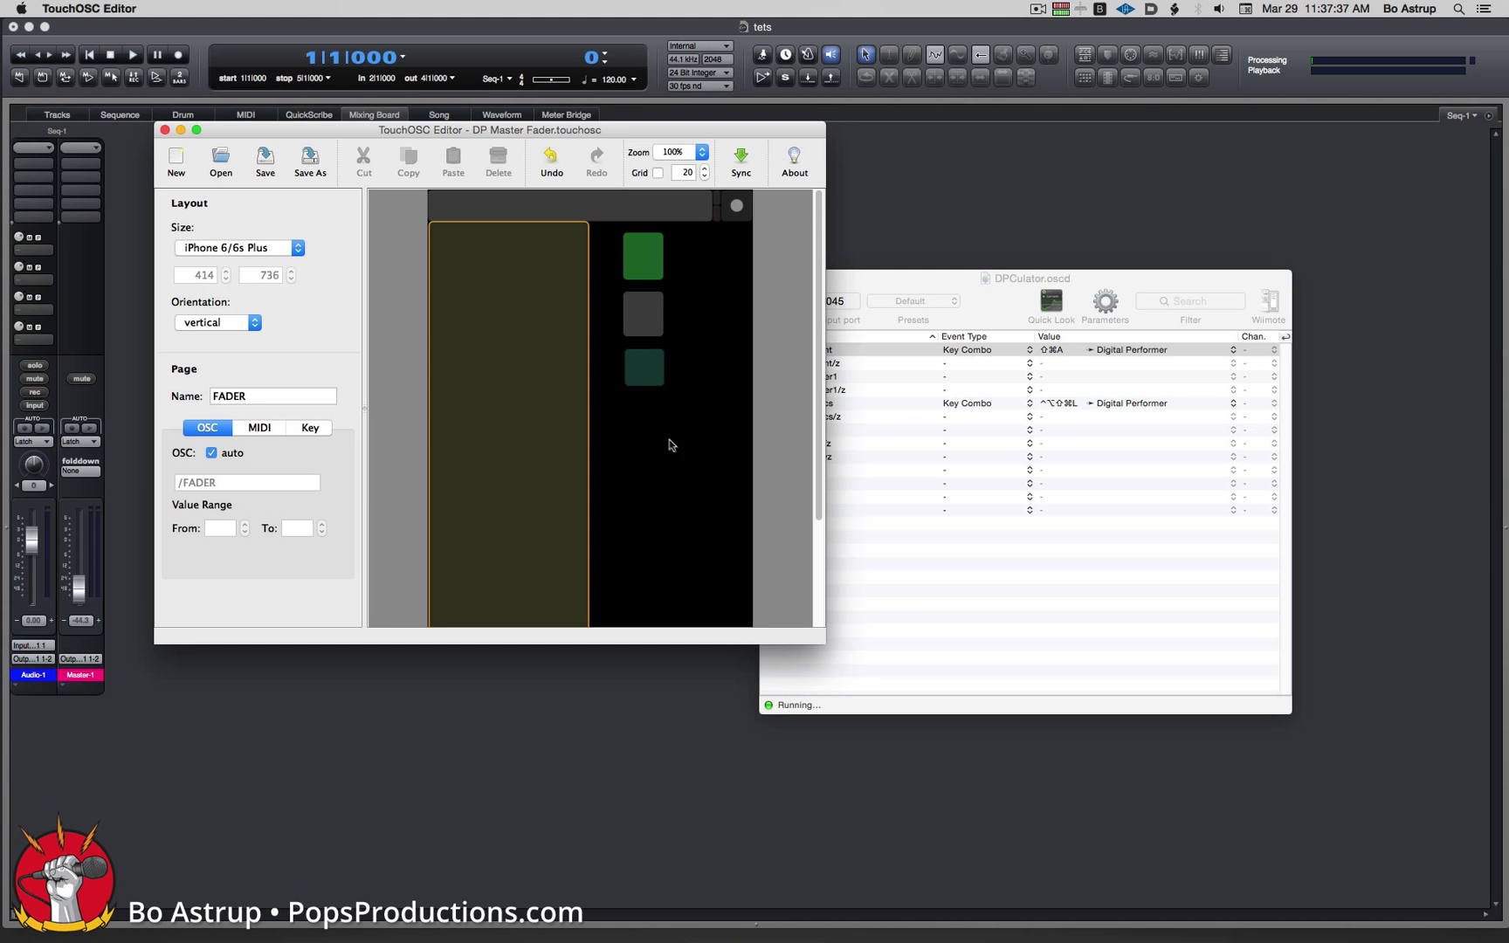
Step: Add a horizontal label and fit it onto the blue push1 button, height 20
right_click(637, 448)
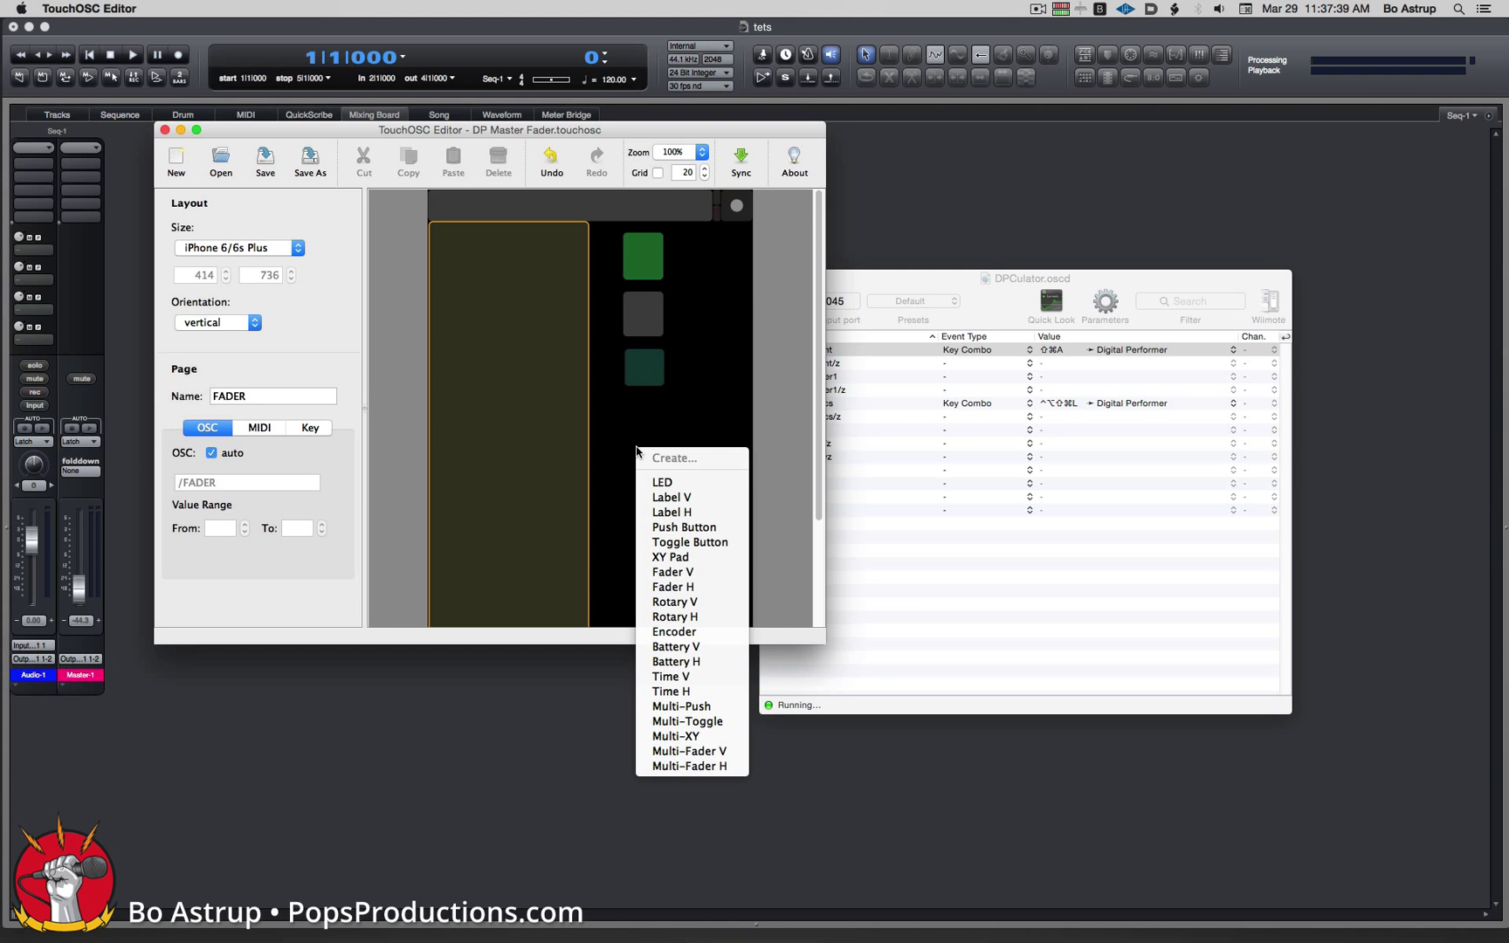
left_click(698, 514)
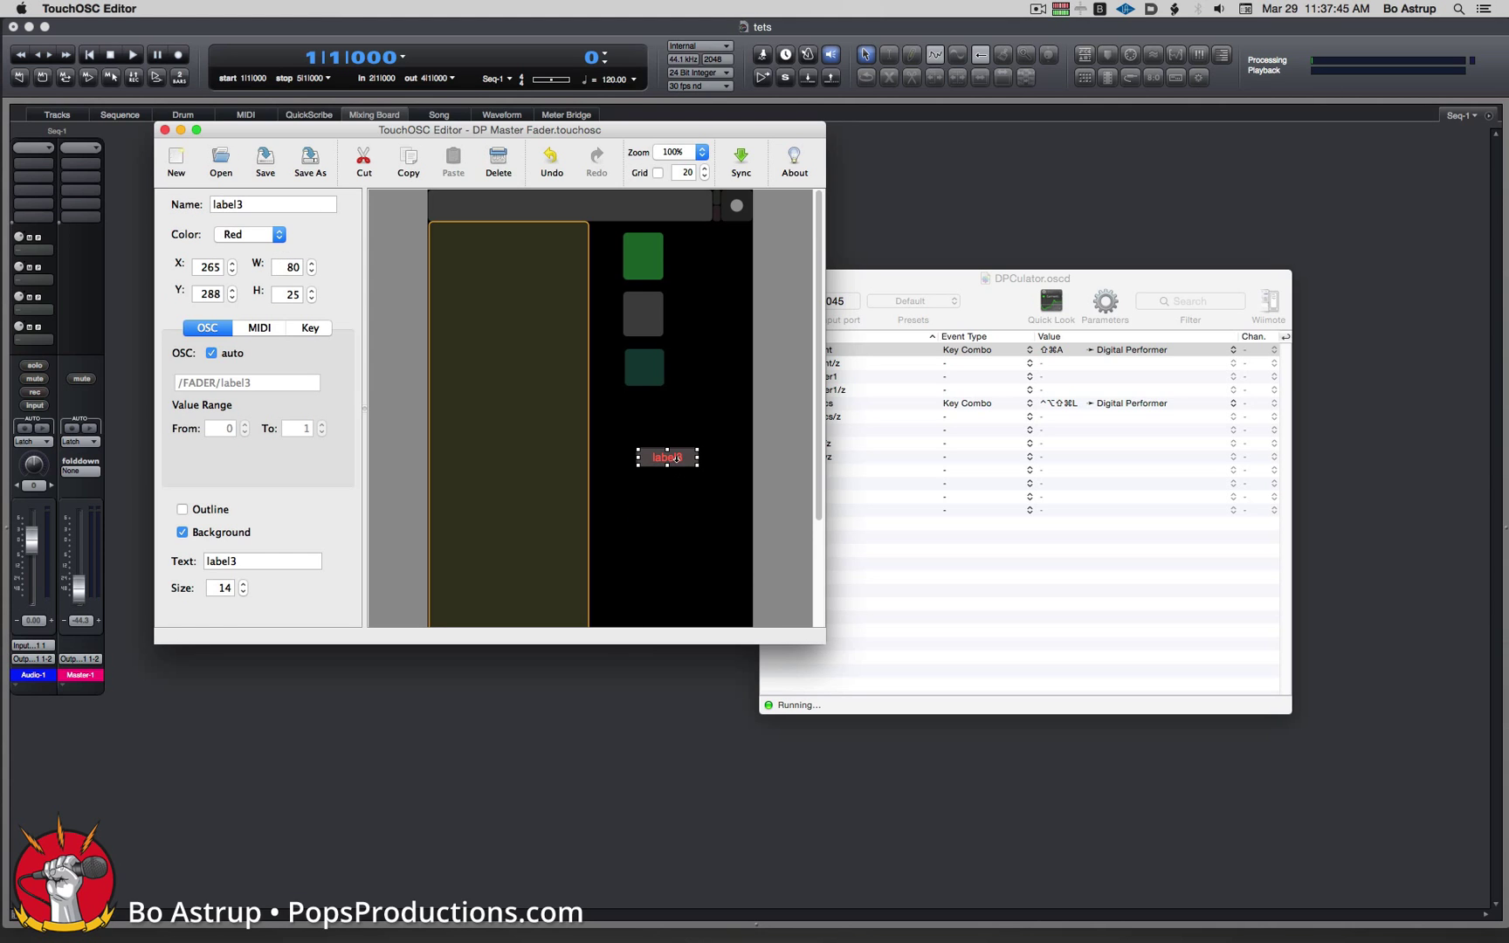
left_click_drag(682, 462, 670, 365)
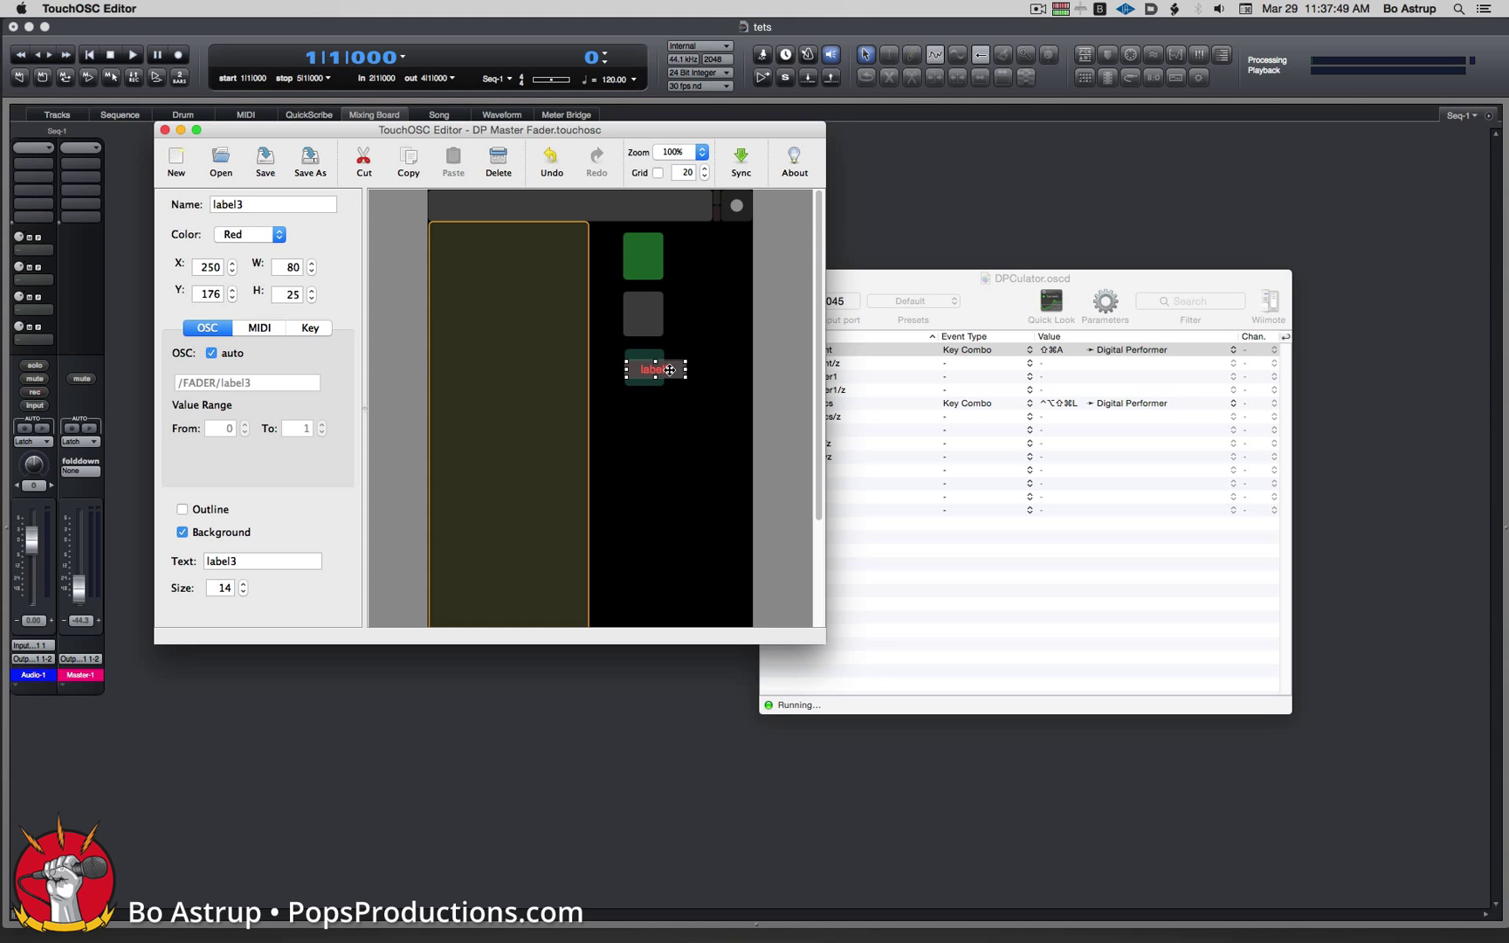
left_click_drag(686, 368, 643, 380)
left_click(690, 445)
left_click(644, 374)
Step: Set the label's text to 'ZtS' with text size 11
left_click(243, 564)
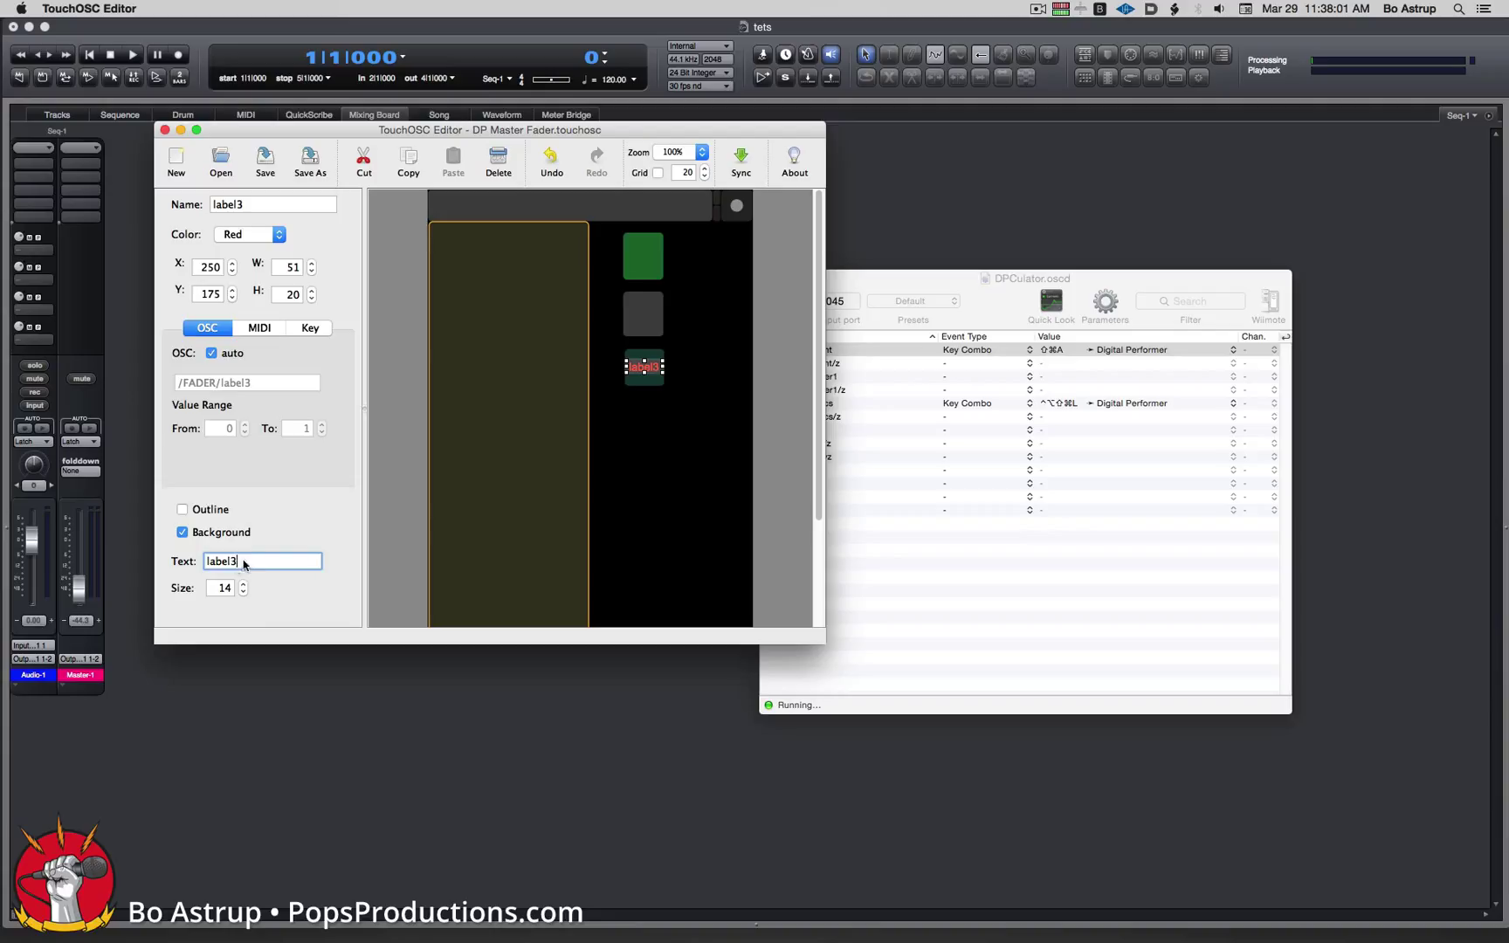
double_click(244, 563)
type("ZtS")
left_click(243, 593)
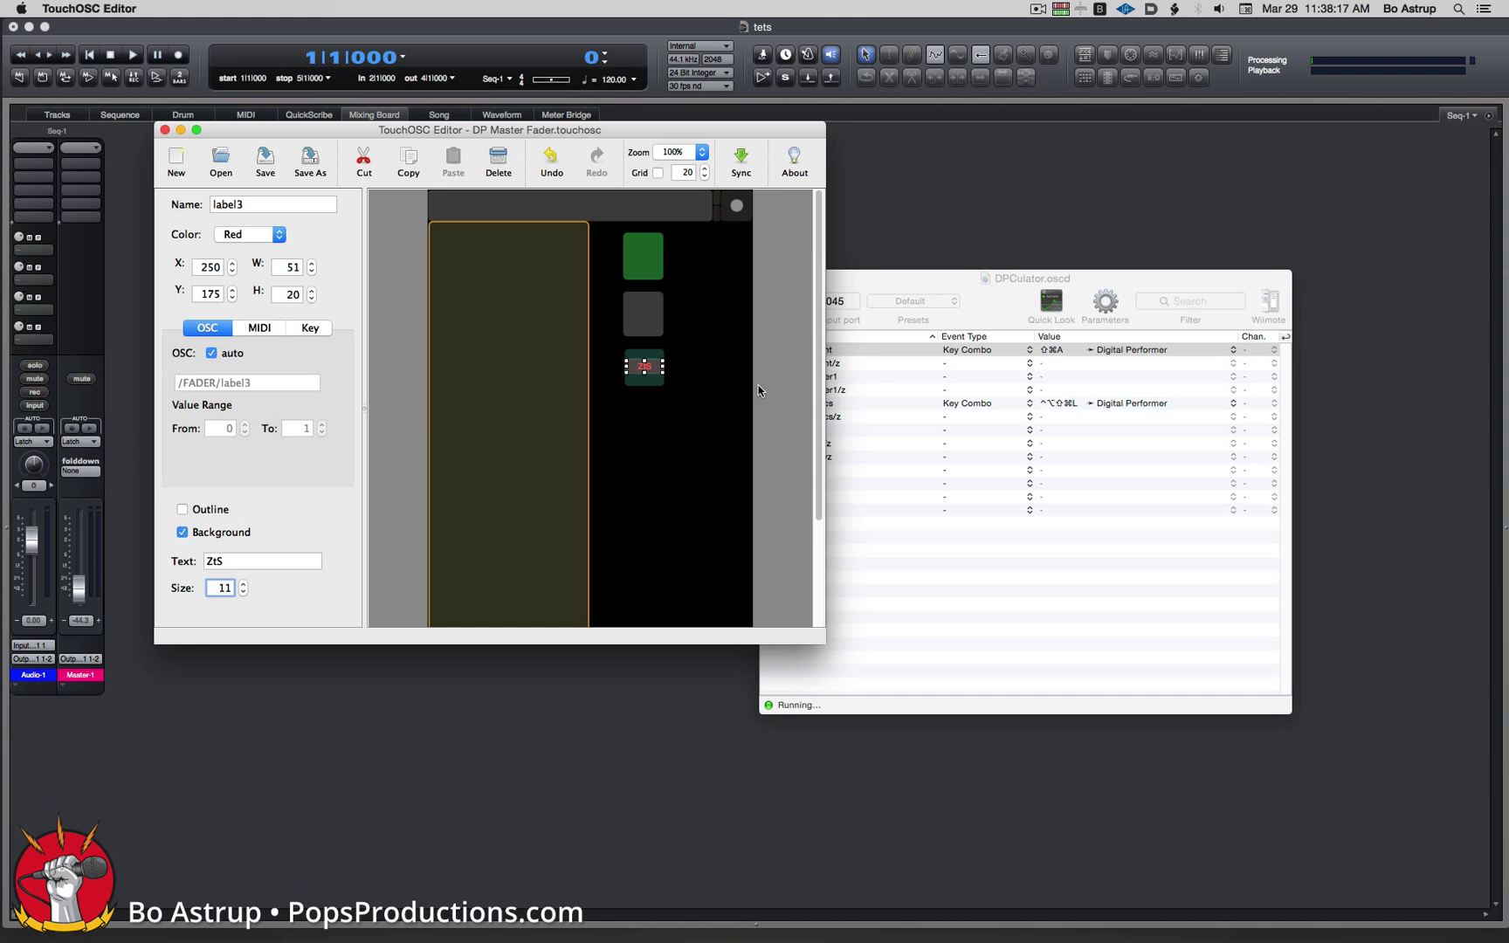
left_click(680, 419)
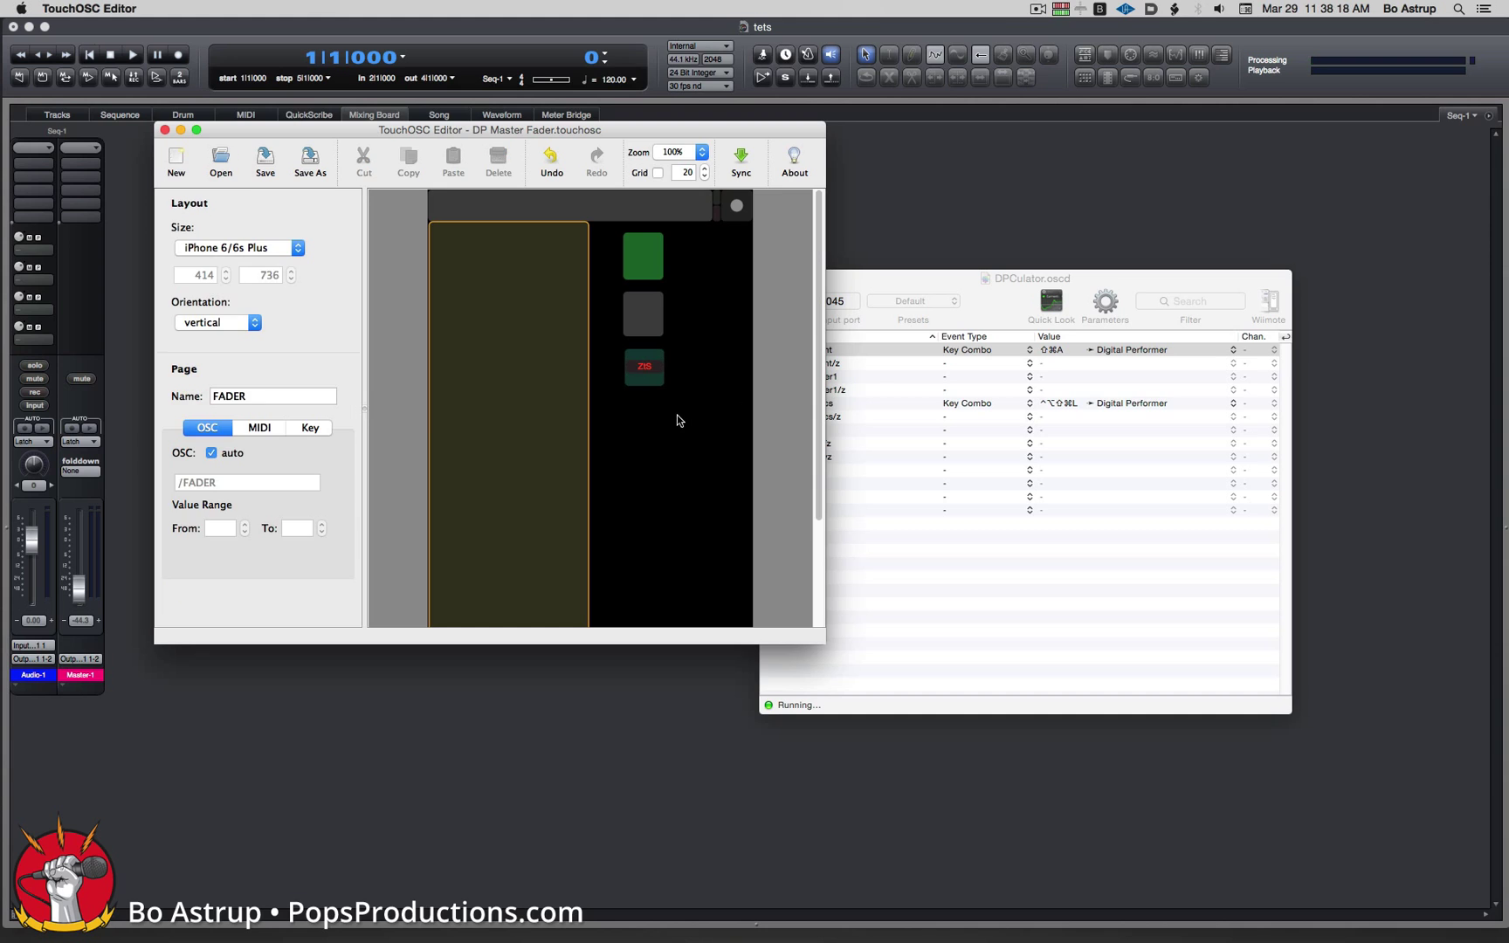
Step: Zoom the canvas to 200% and narrow the ZtS label to width 28 at X 262
left_click(702, 153)
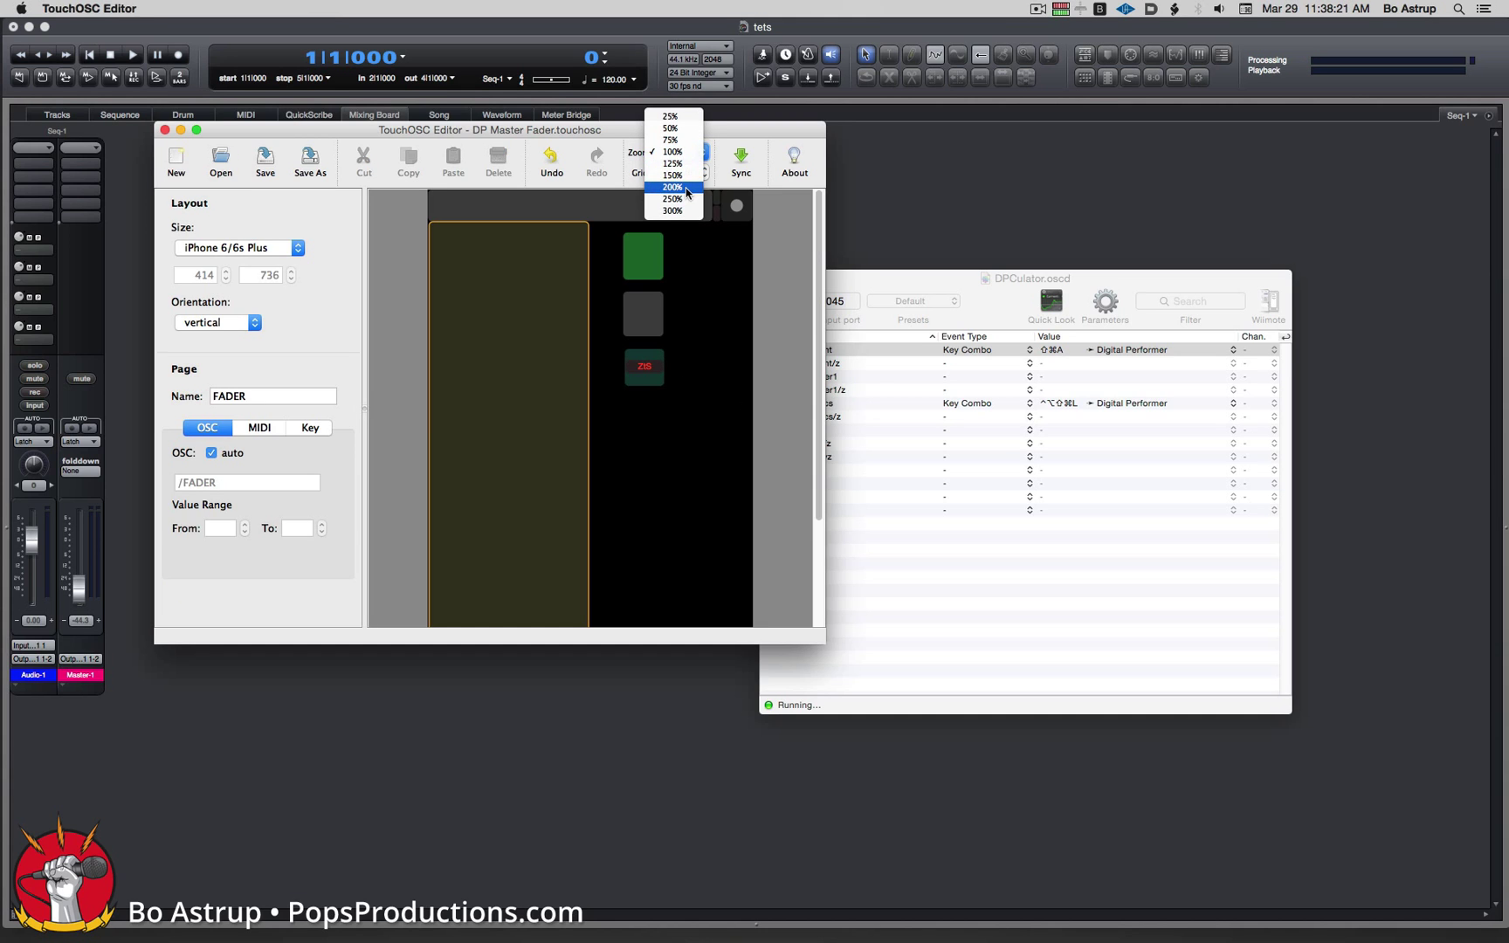
left_click(684, 186)
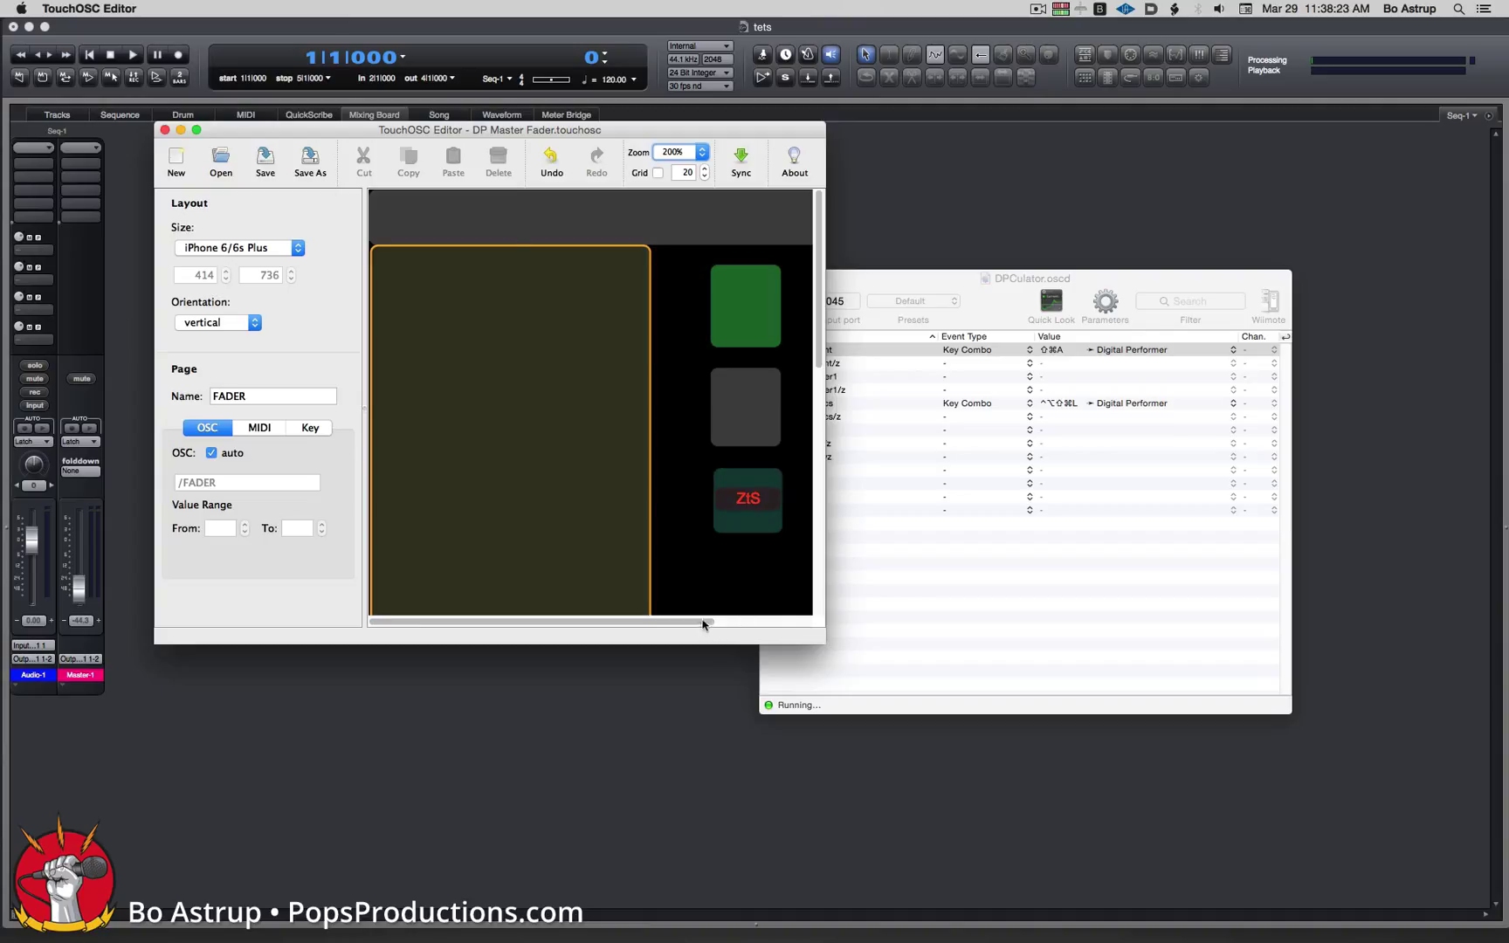
left_click_drag(700, 626, 793, 622)
left_click(657, 505)
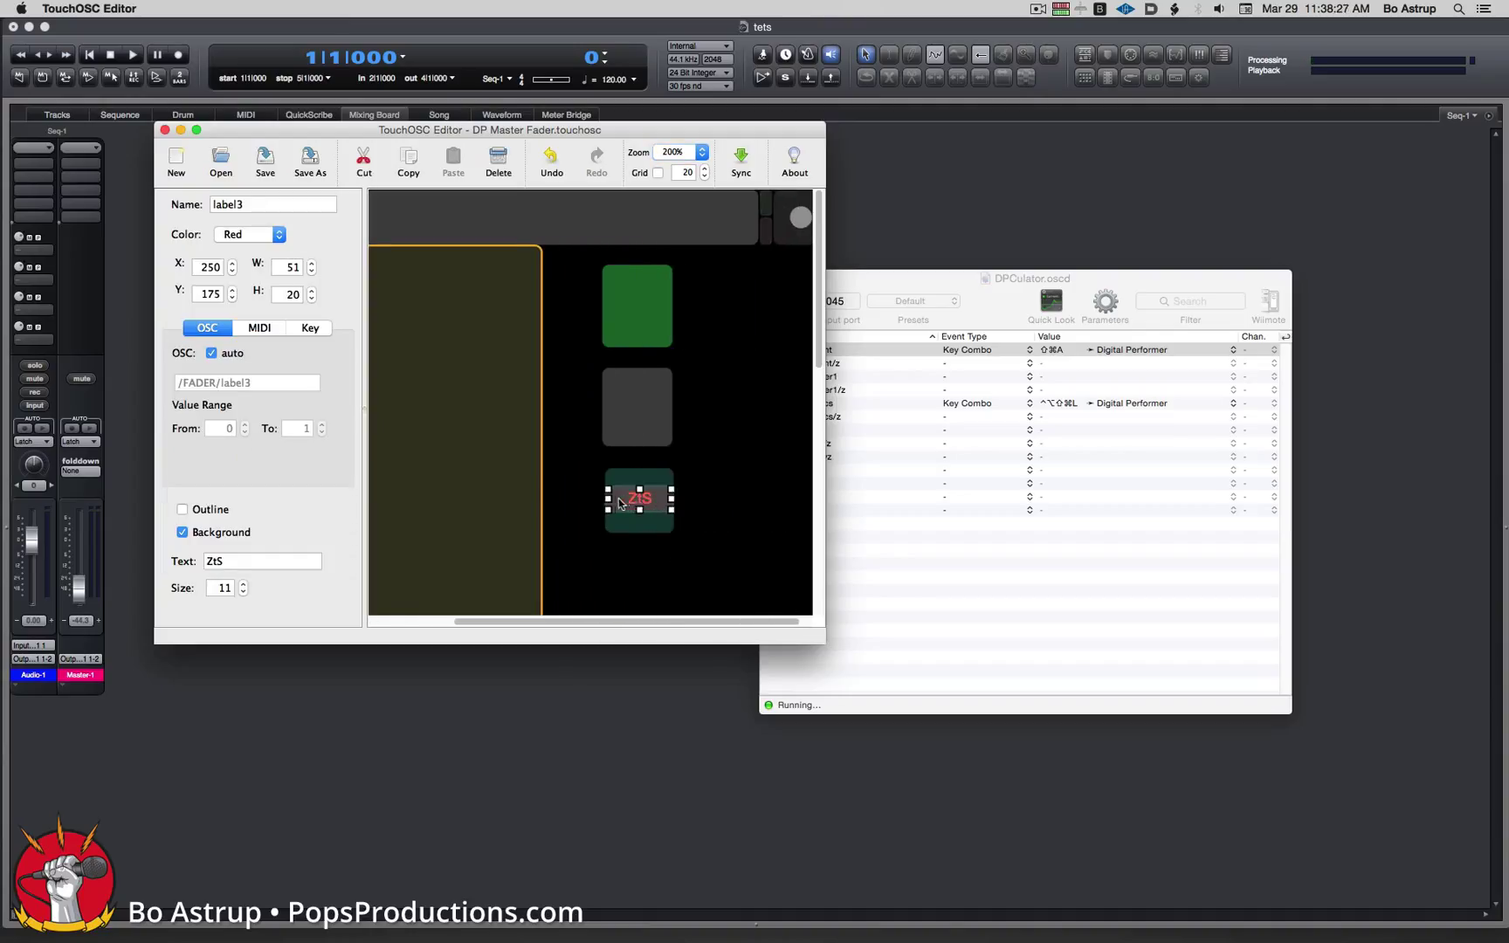
left_click_drag(609, 499, 641, 504)
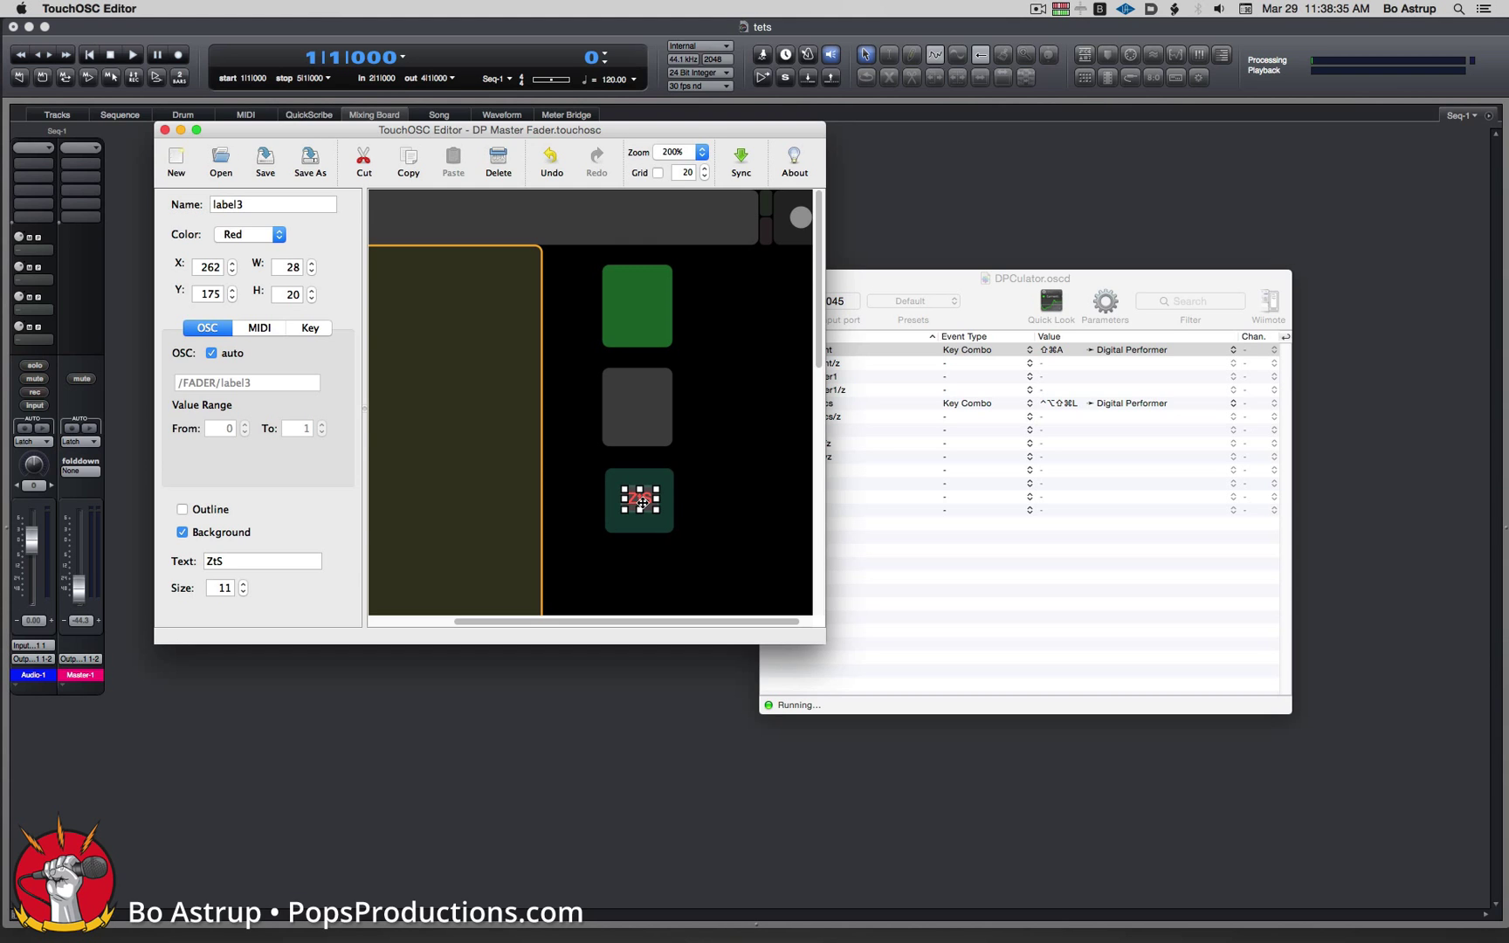
left_click(706, 499)
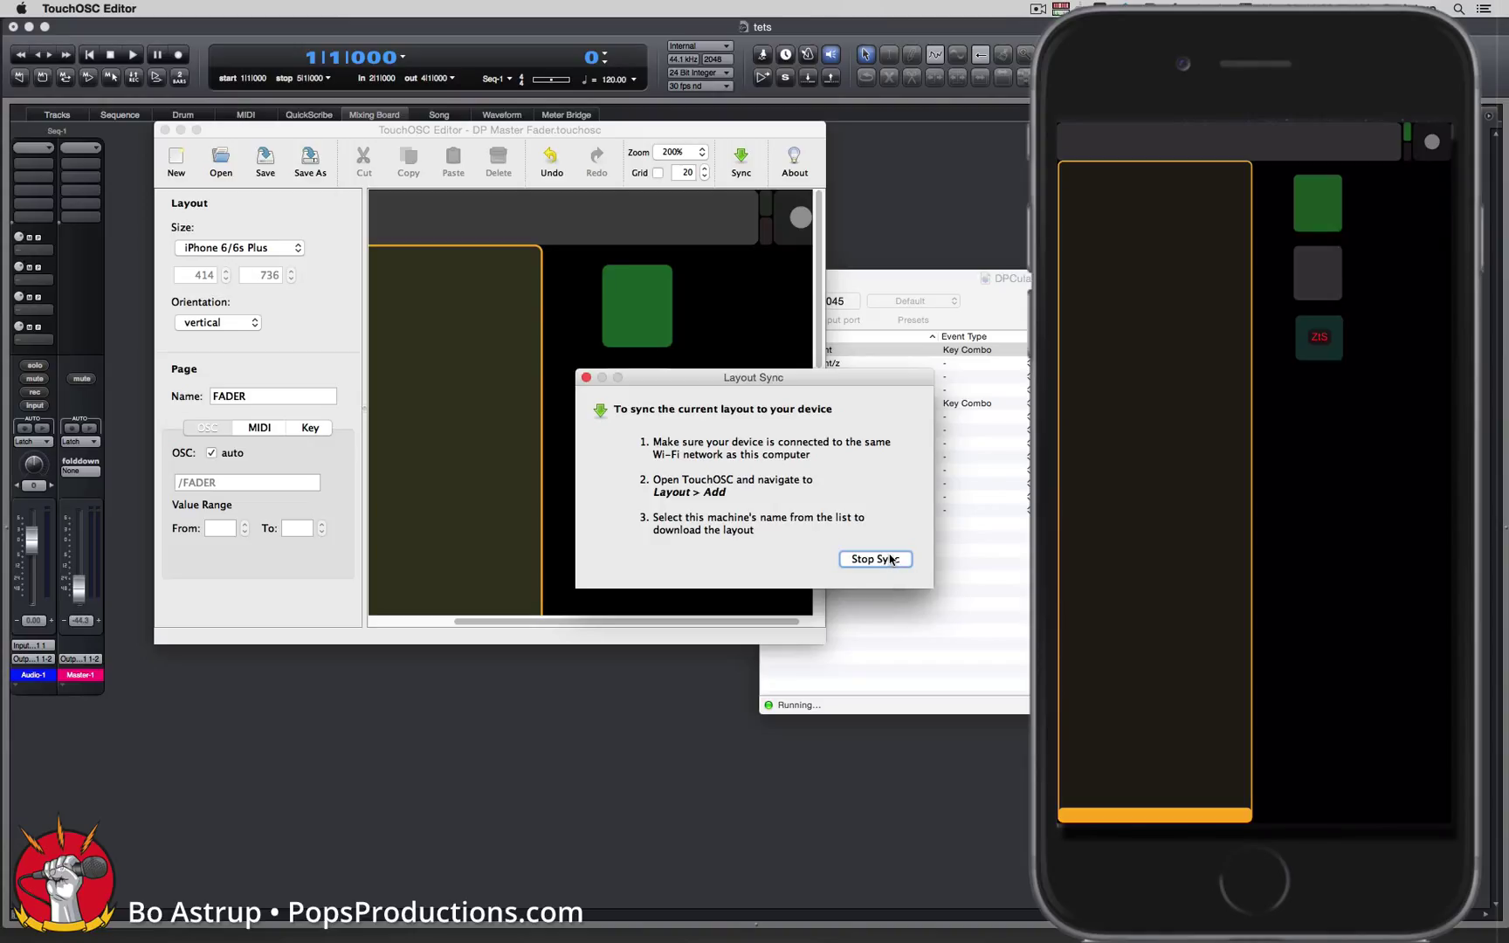
Step: Stop syncing once the iPhone shows the ZtS button, then select that button
left_click(875, 559)
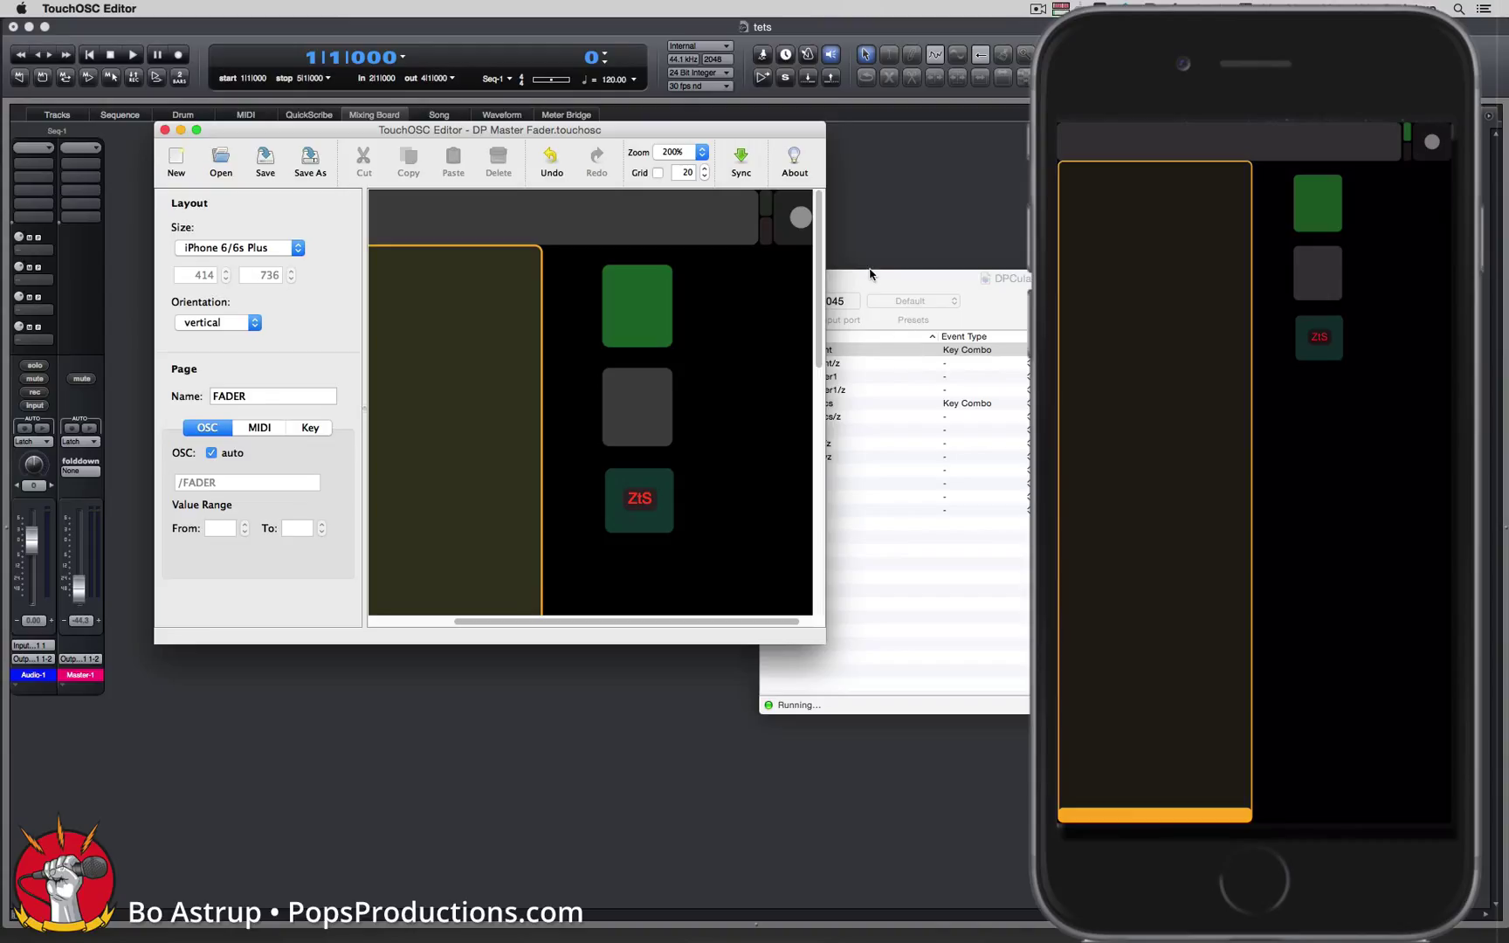
left_click(661, 480)
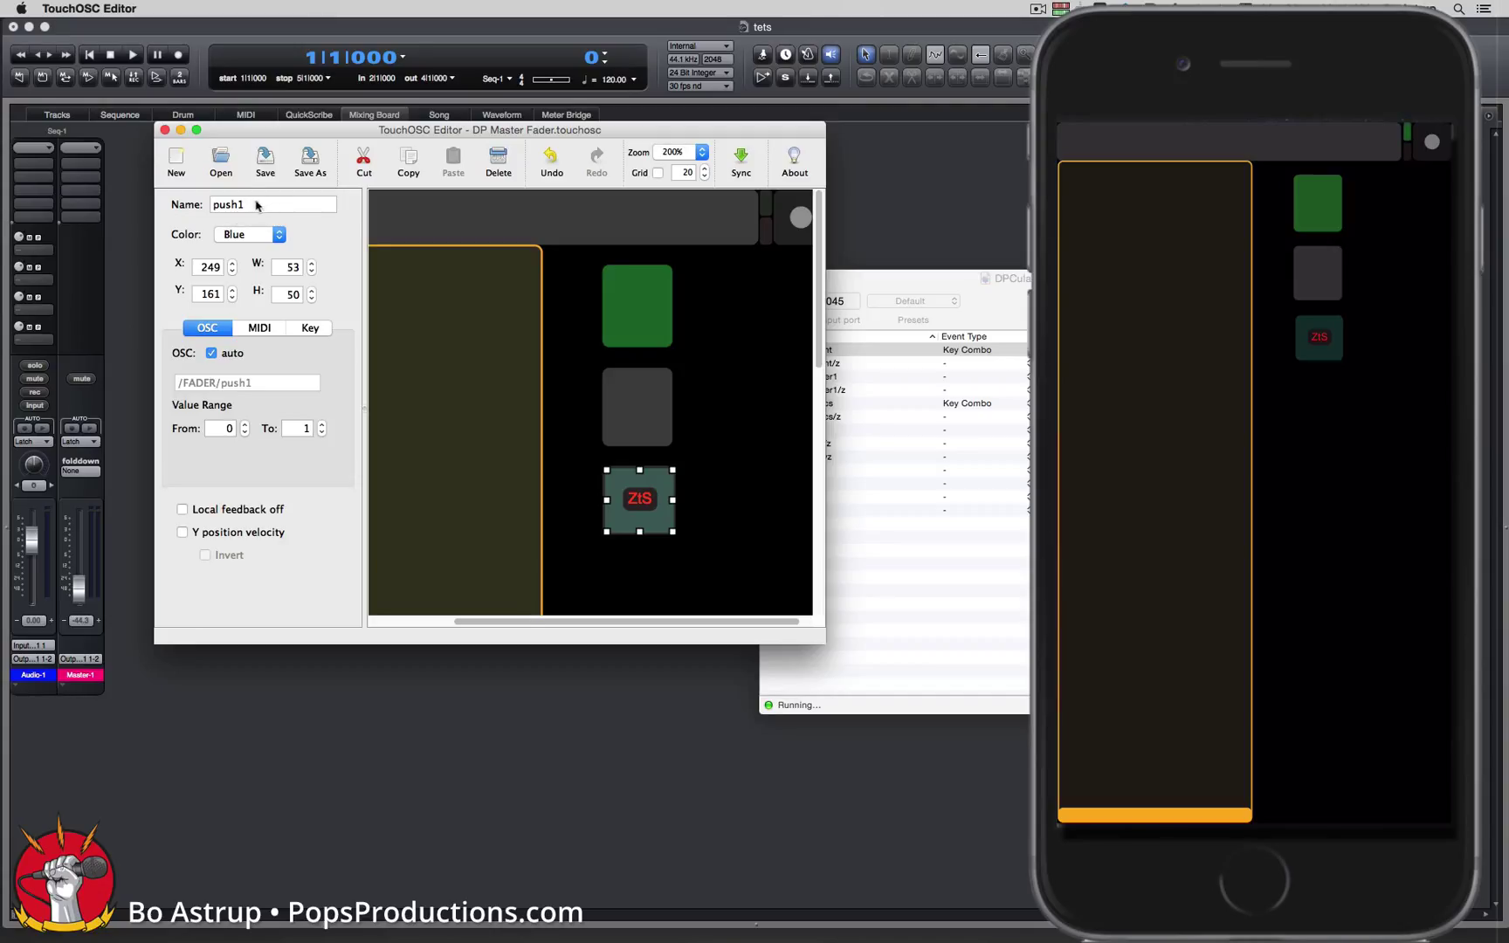
Step: Rename the ZtS button to 'zoomtoselection' and re-sync the layout to the iPhone
double_click(250, 205)
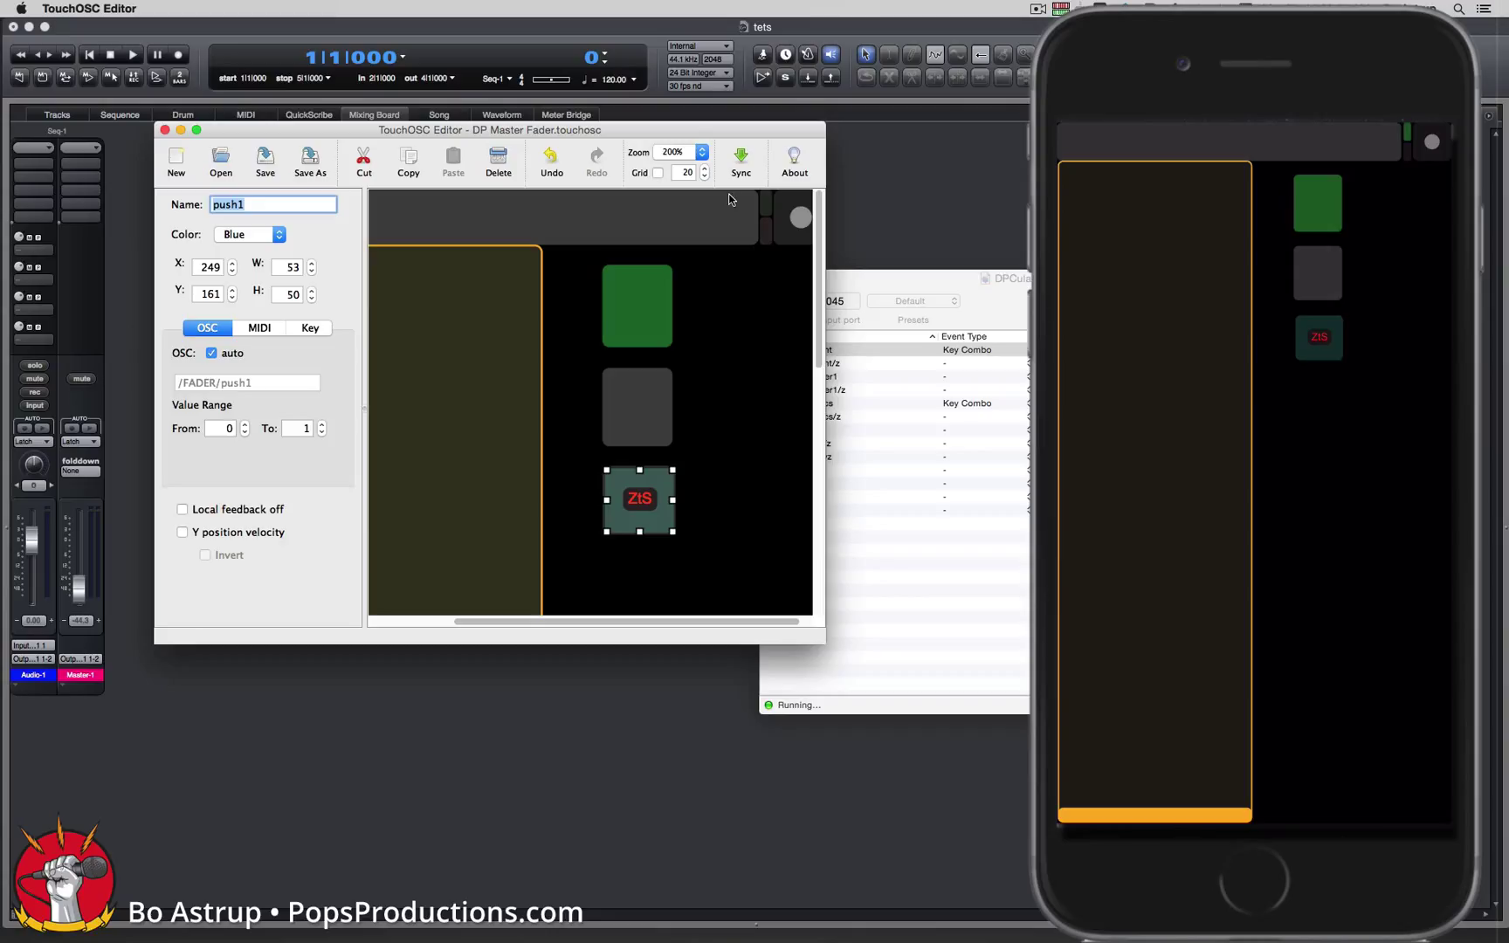
type("zoomtoselectioin")
key("BackSpace")
key("BackSpace")
type("n")
key("Return")
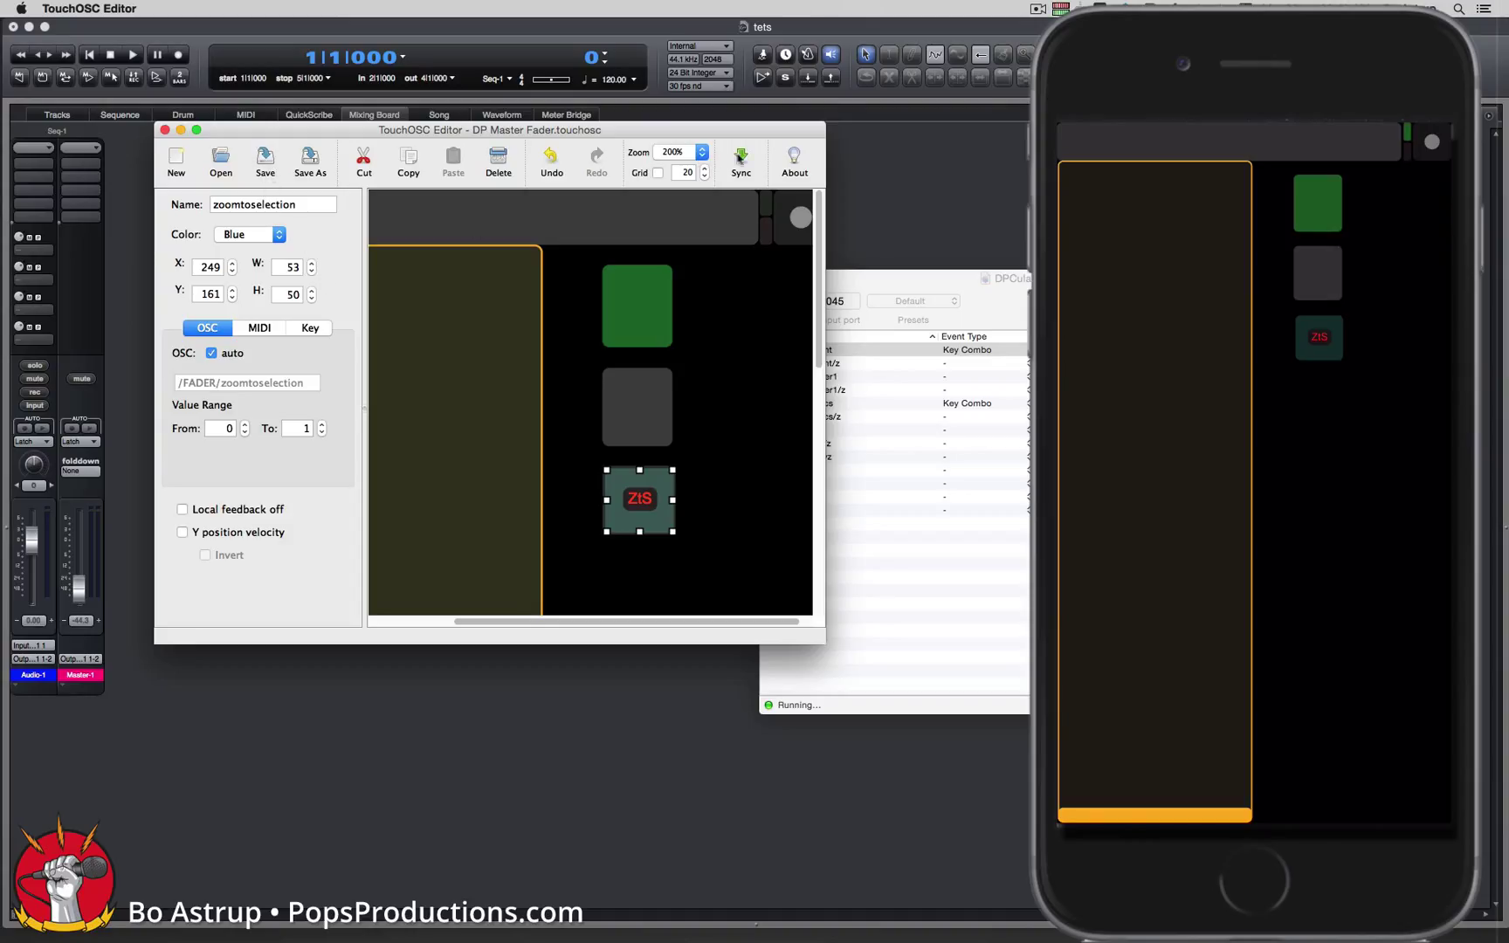
left_click(741, 155)
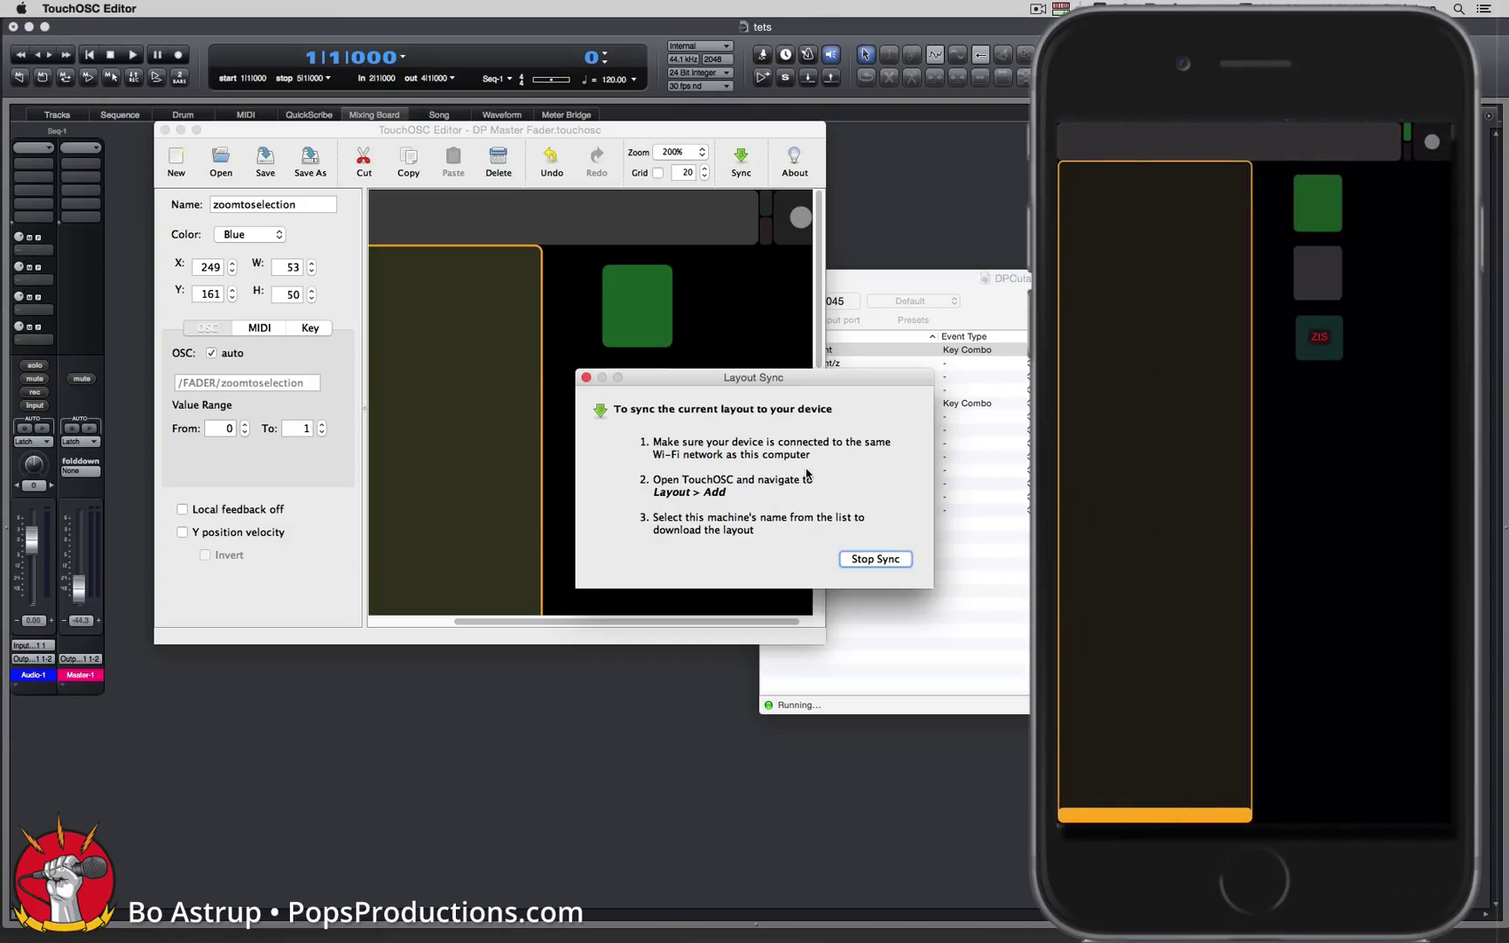
left_click(875, 559)
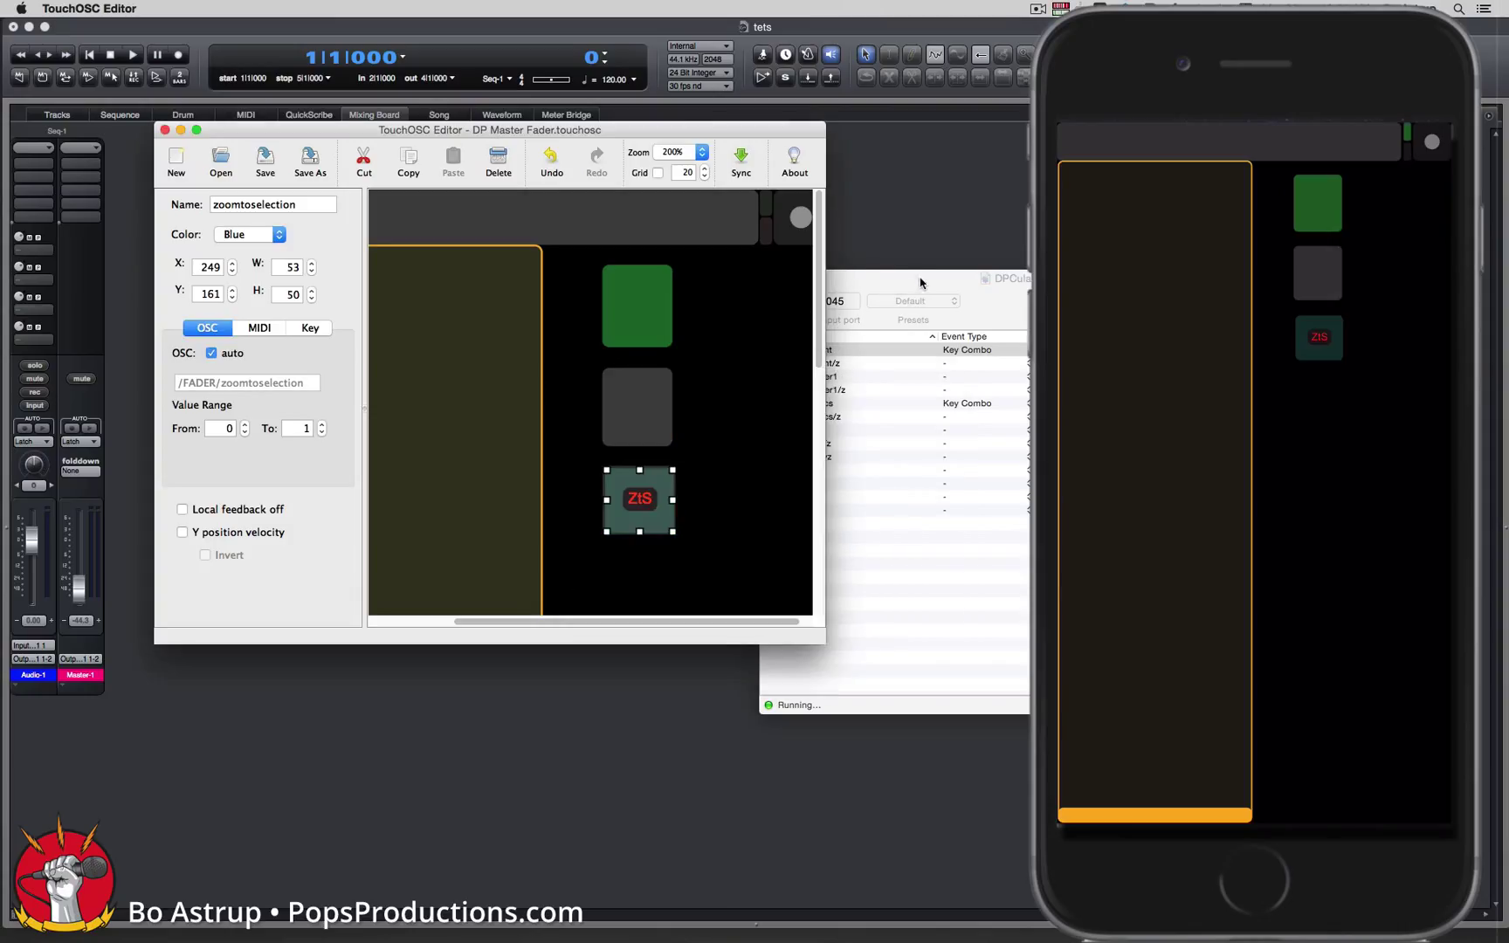
Step: In OSCulator, set /FADER/zoomtoselection's event type to Key Combo, then go to Digital Performer
left_click(919, 282)
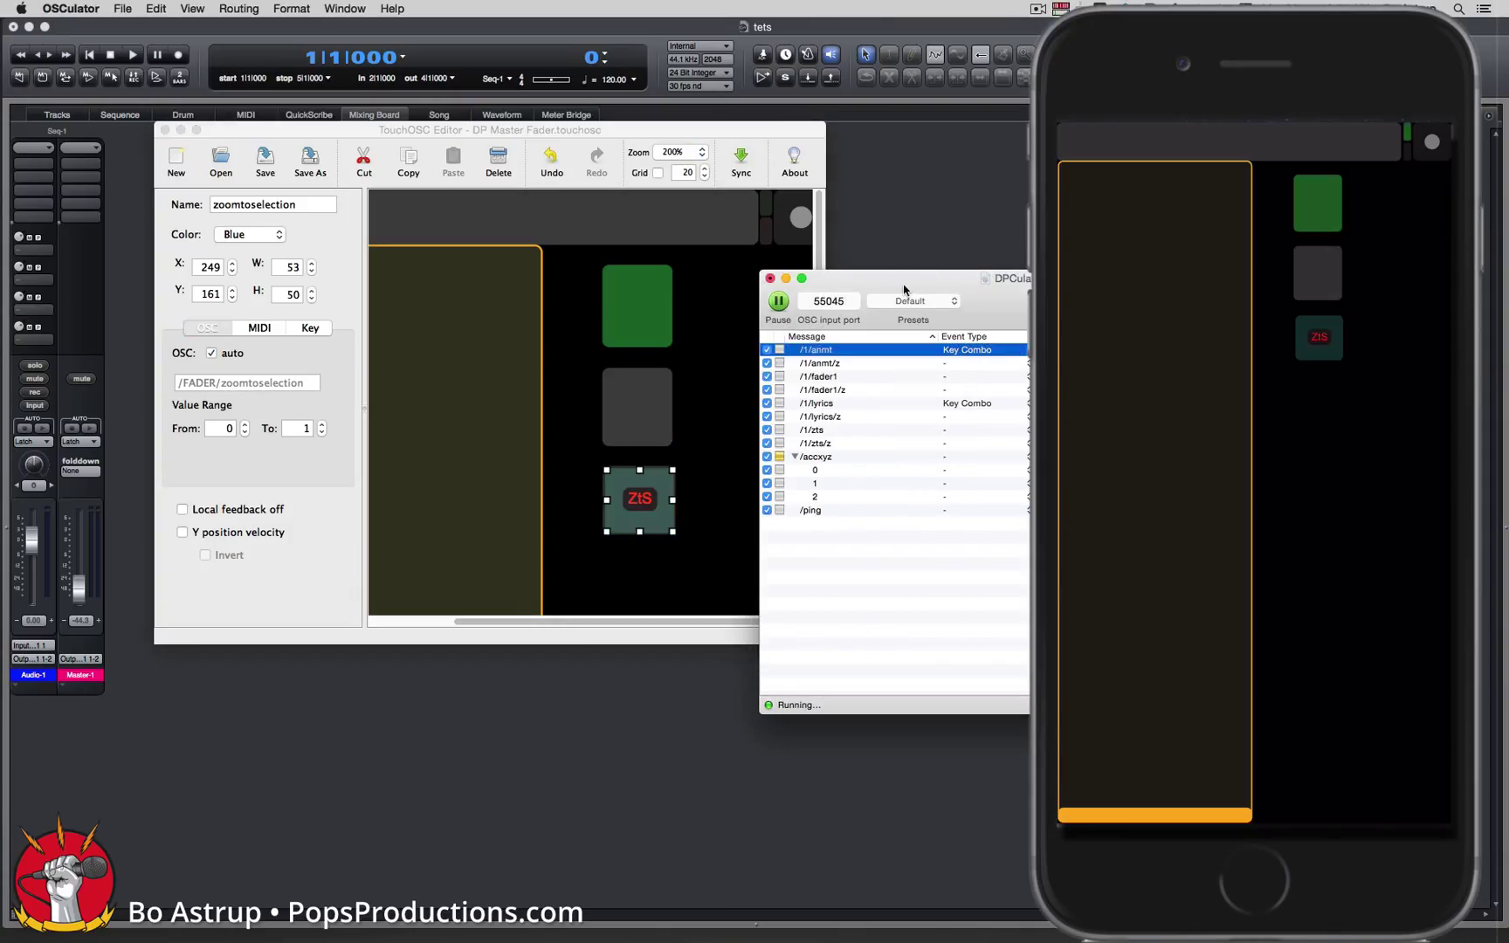
left_click_drag(903, 288, 780, 280)
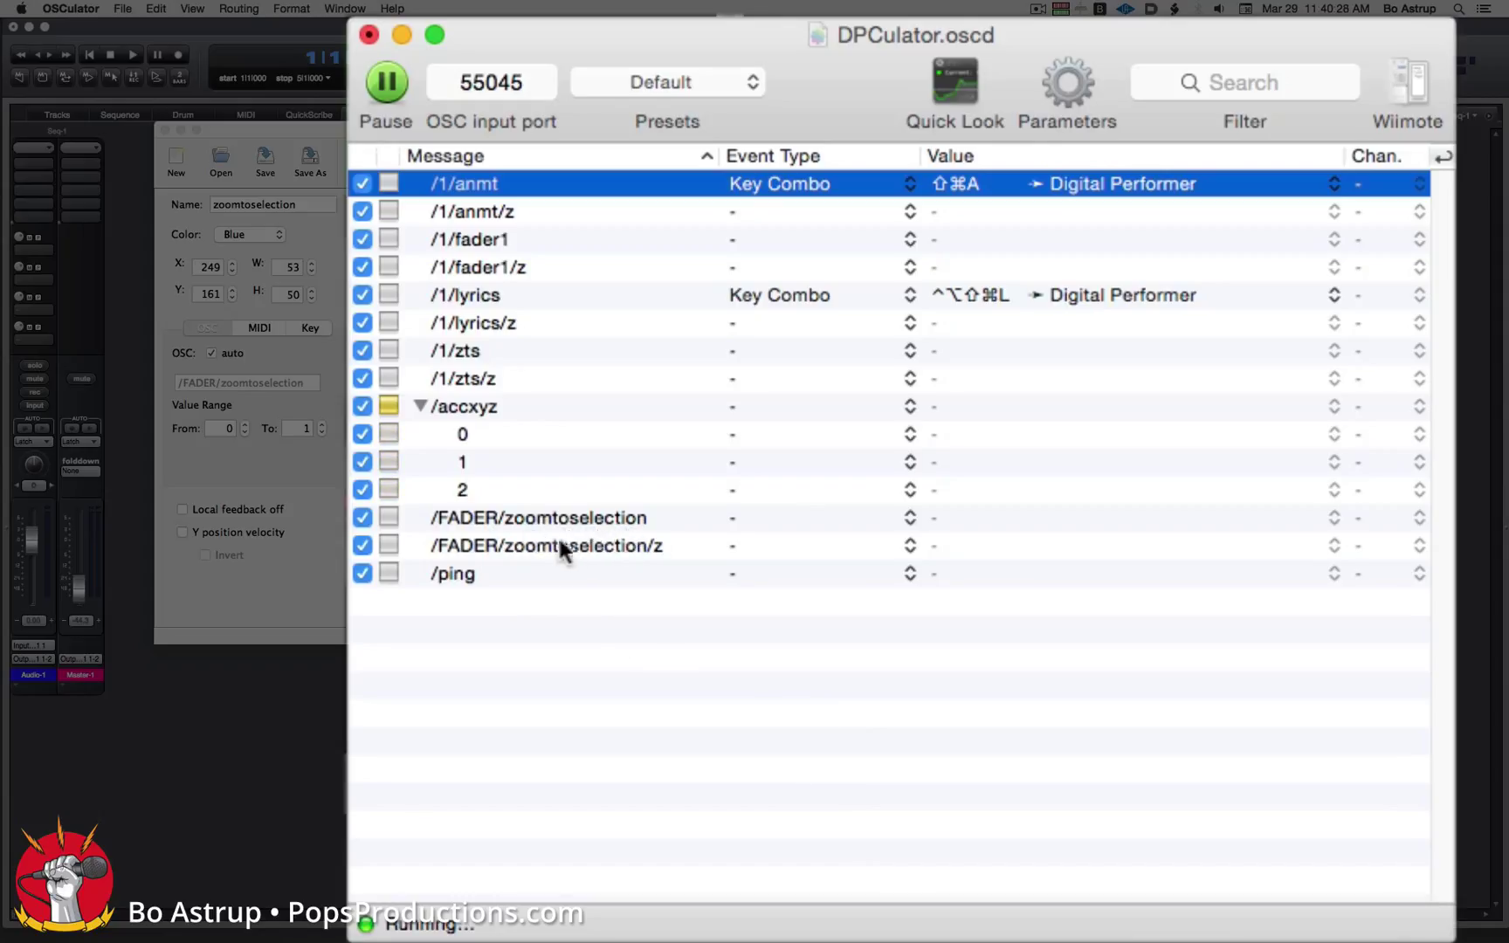
left_click(748, 516)
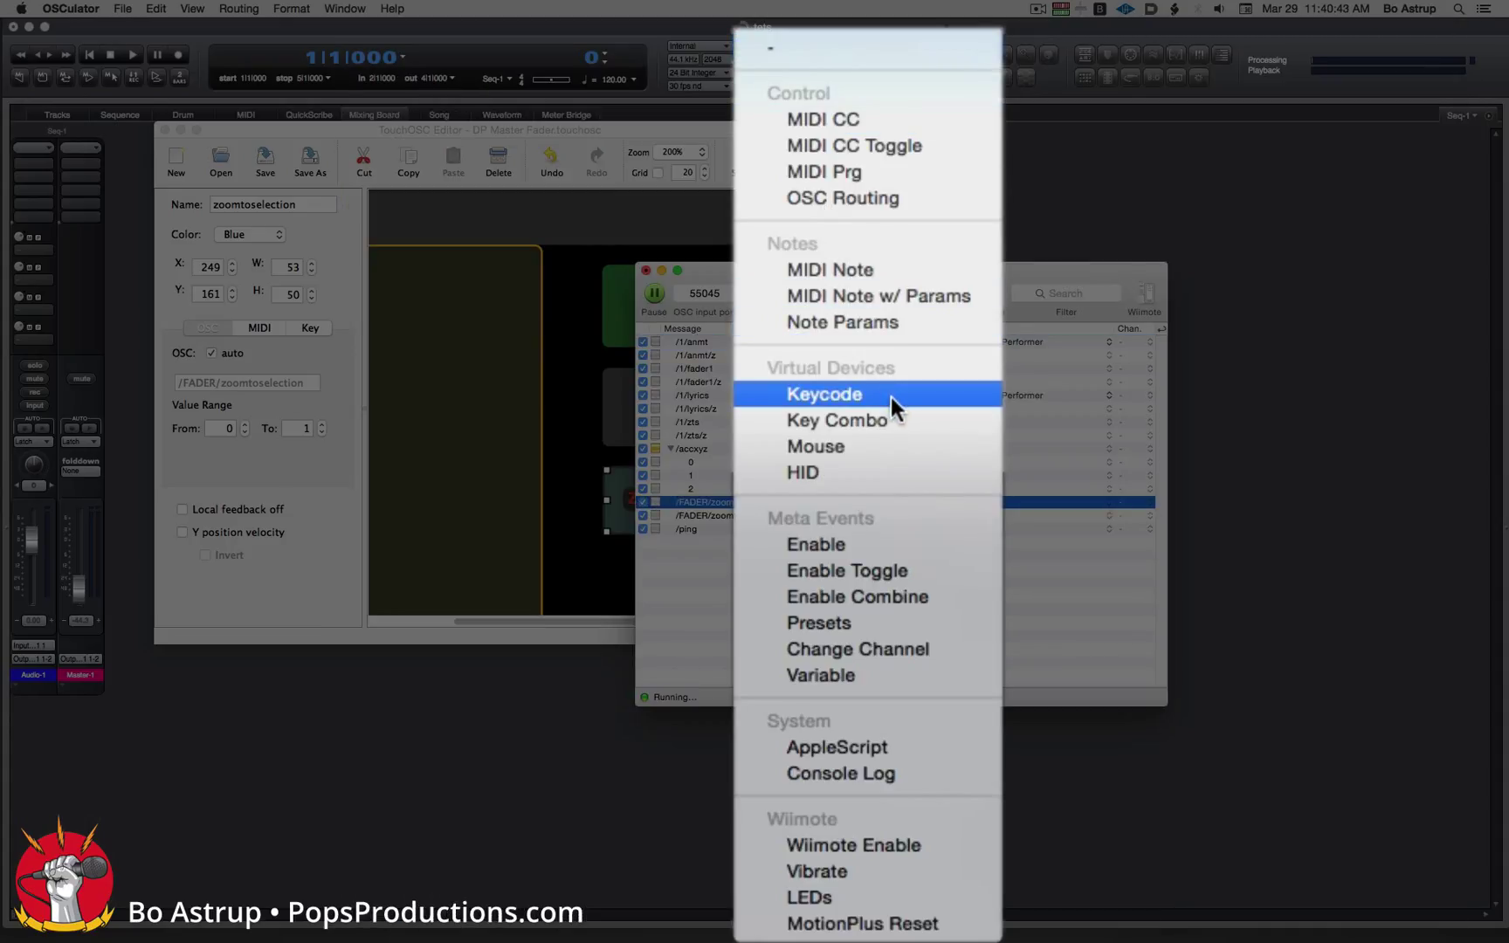
left_click(905, 423)
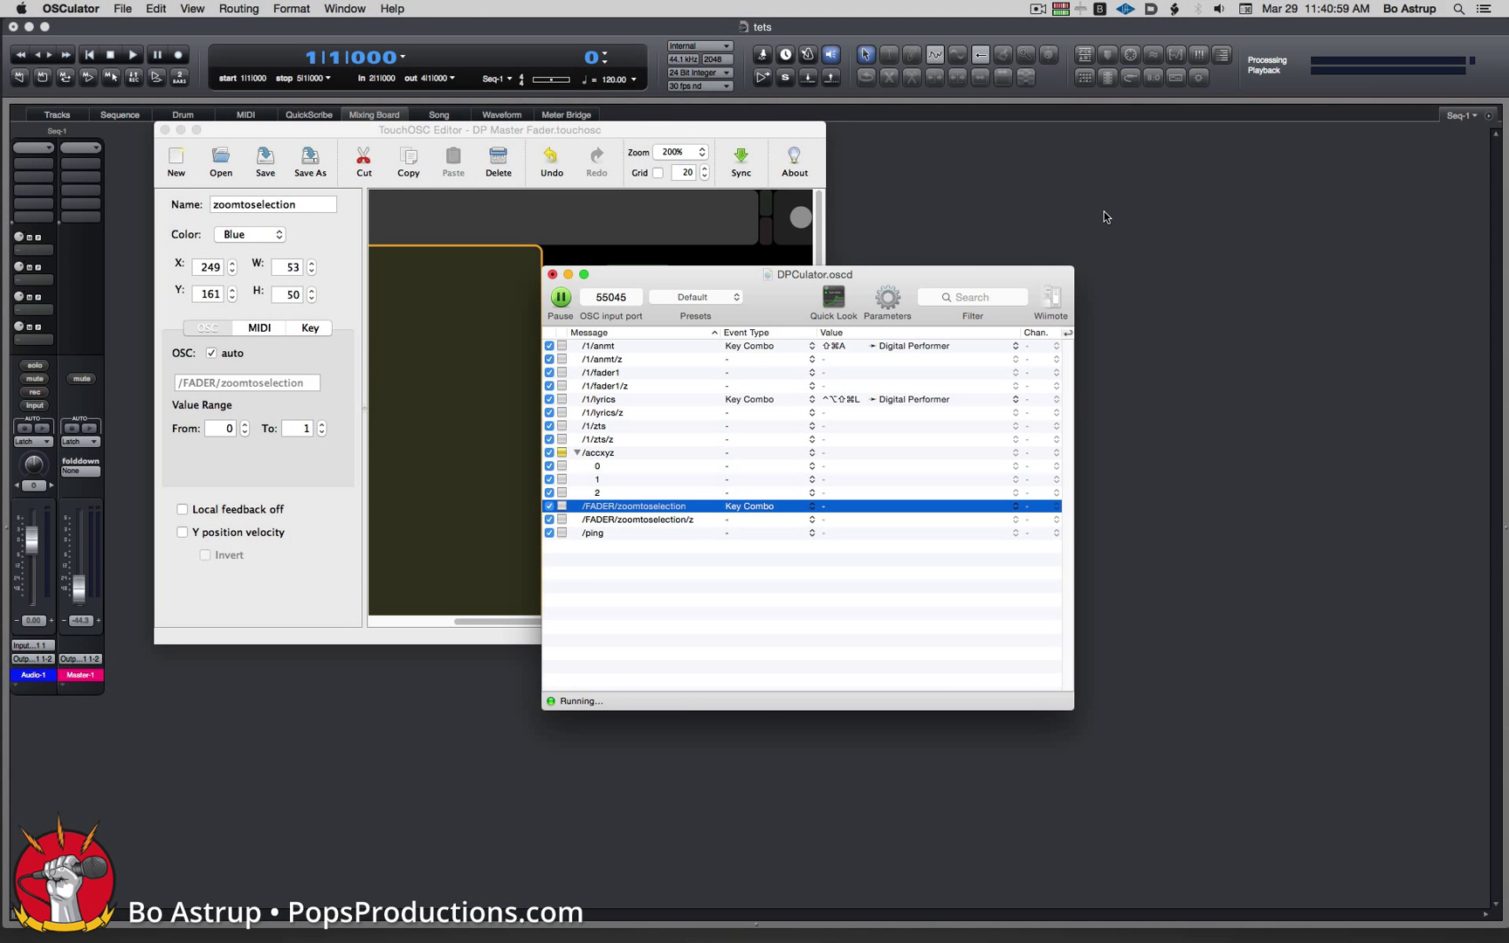
left_click(1103, 216)
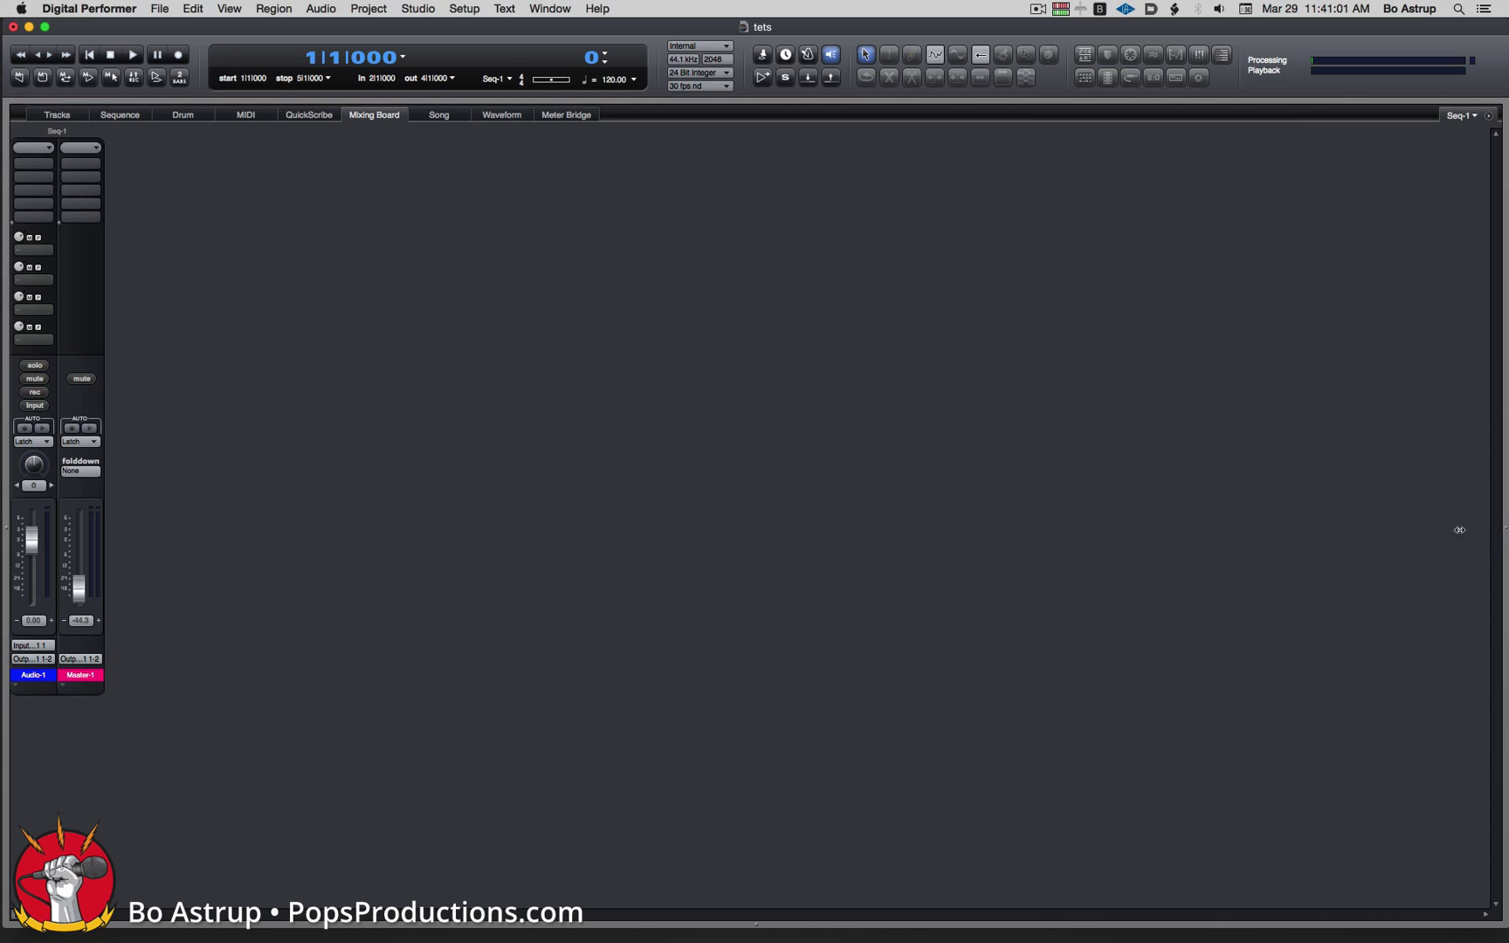
Step: Filter Digital Performer's Commands list by 'zoom' to find Zoom To Selection, then return to OSCulator
left_click_drag(1456, 530, 1041, 534)
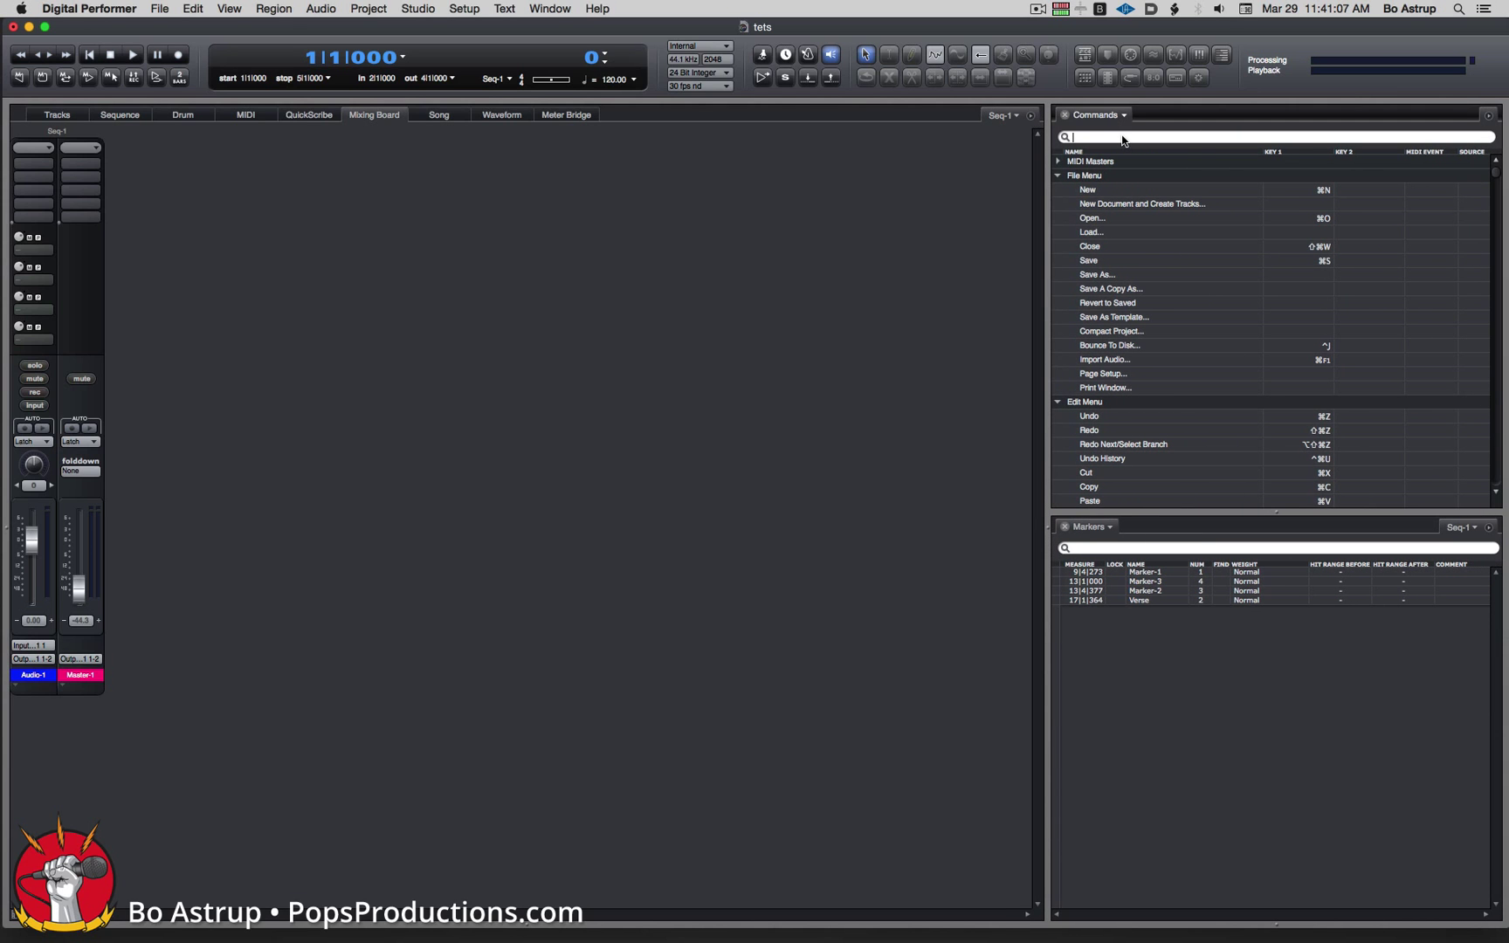
type("zoom")
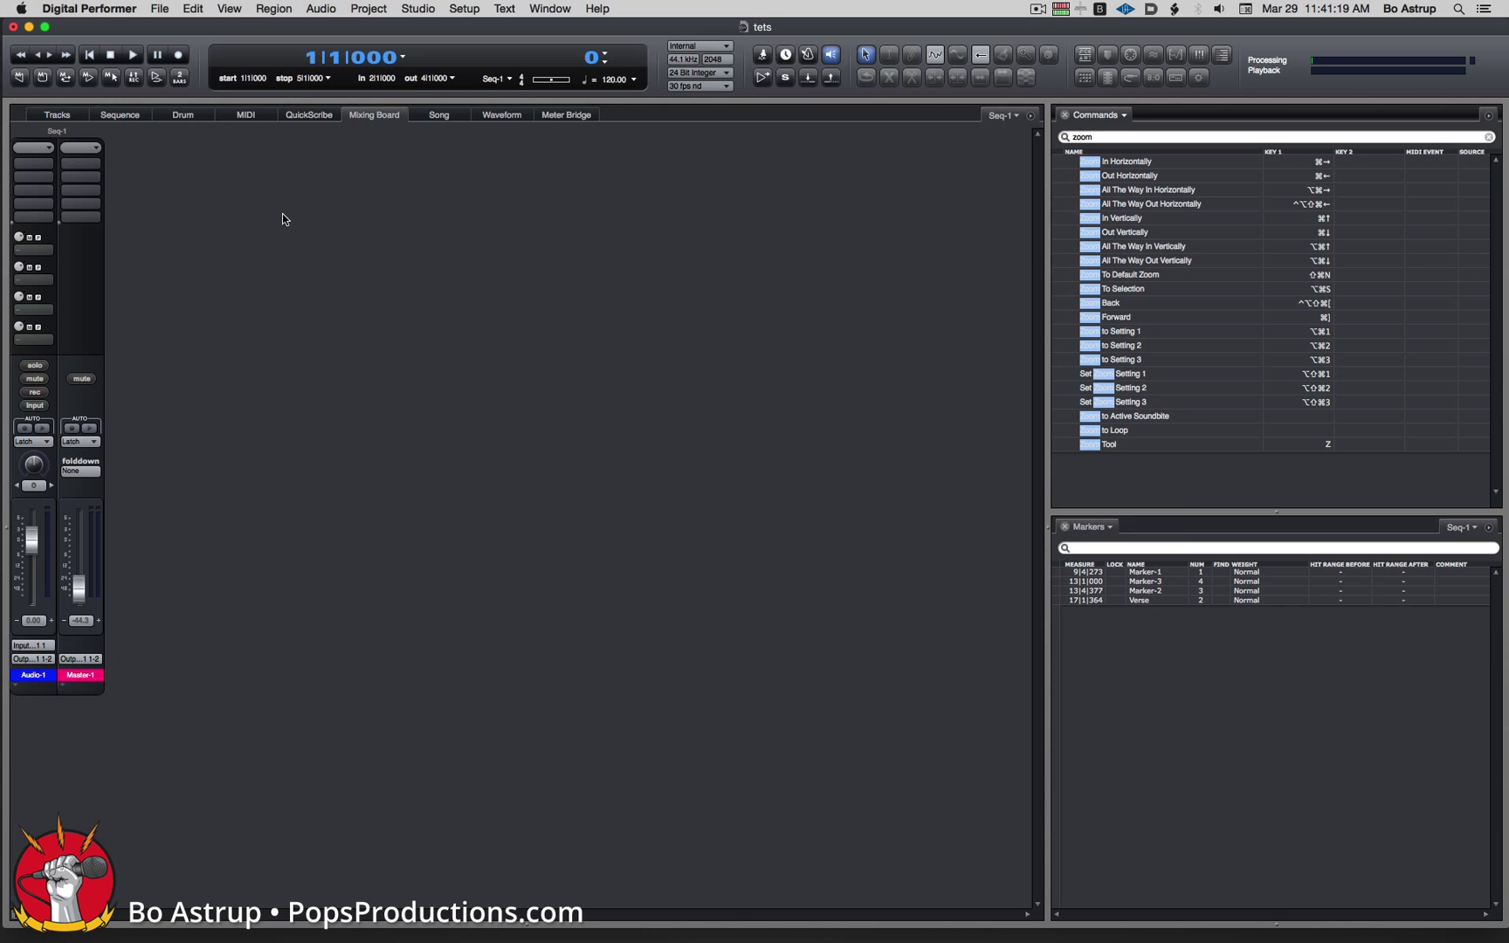
key("super+Tab")
Step: In OSCulator, create a new ⌥⌘S key combo as the /FADER/zoomtoselection value
left_click(497, 474)
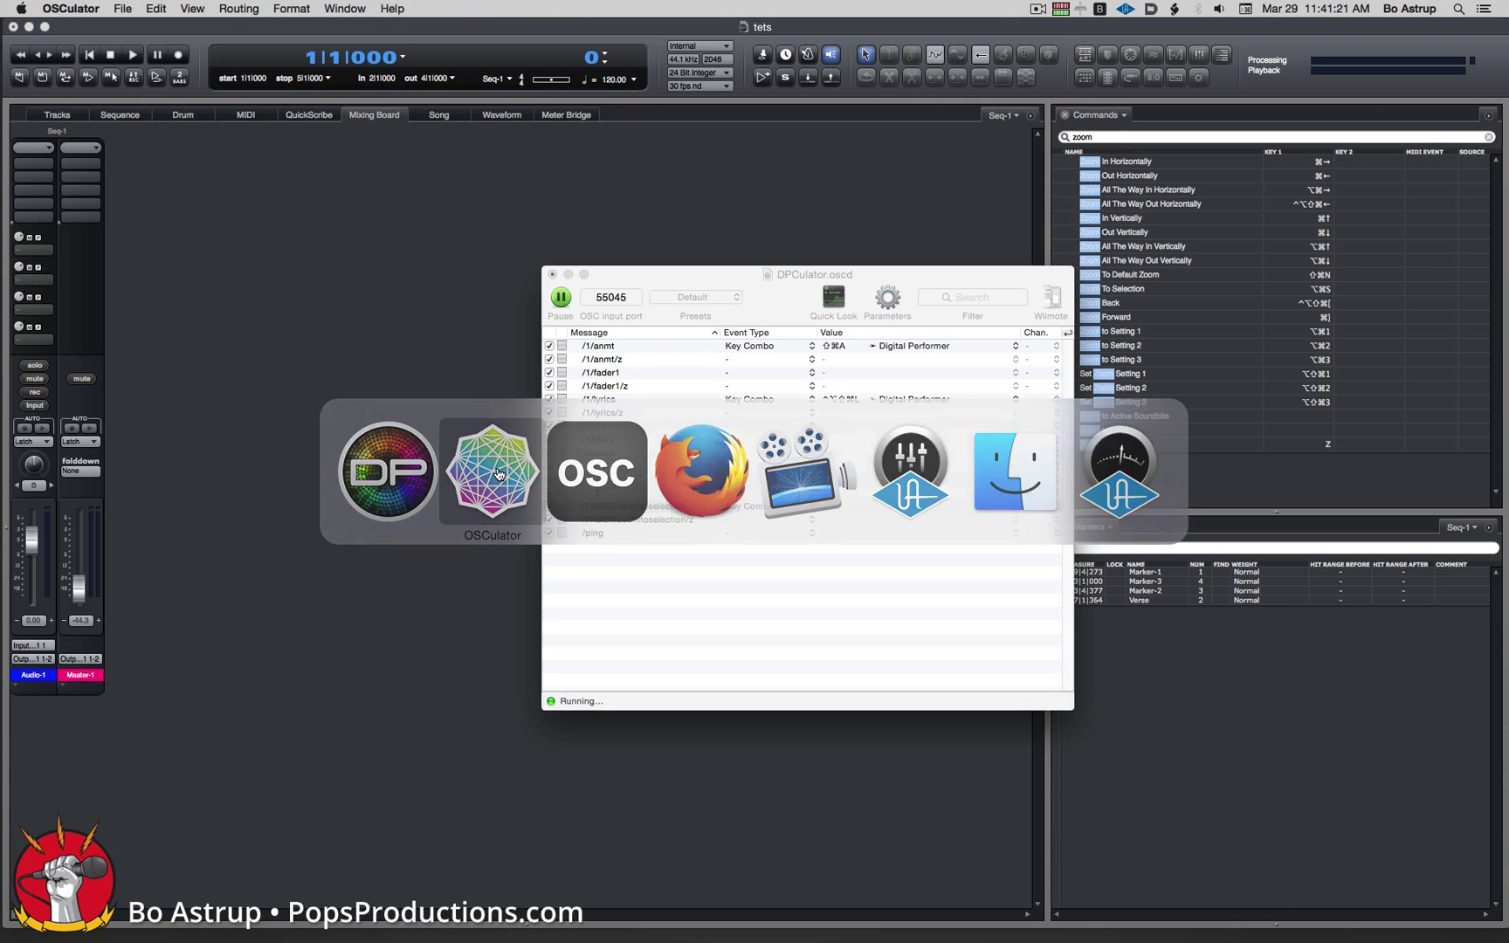
left_click(827, 508)
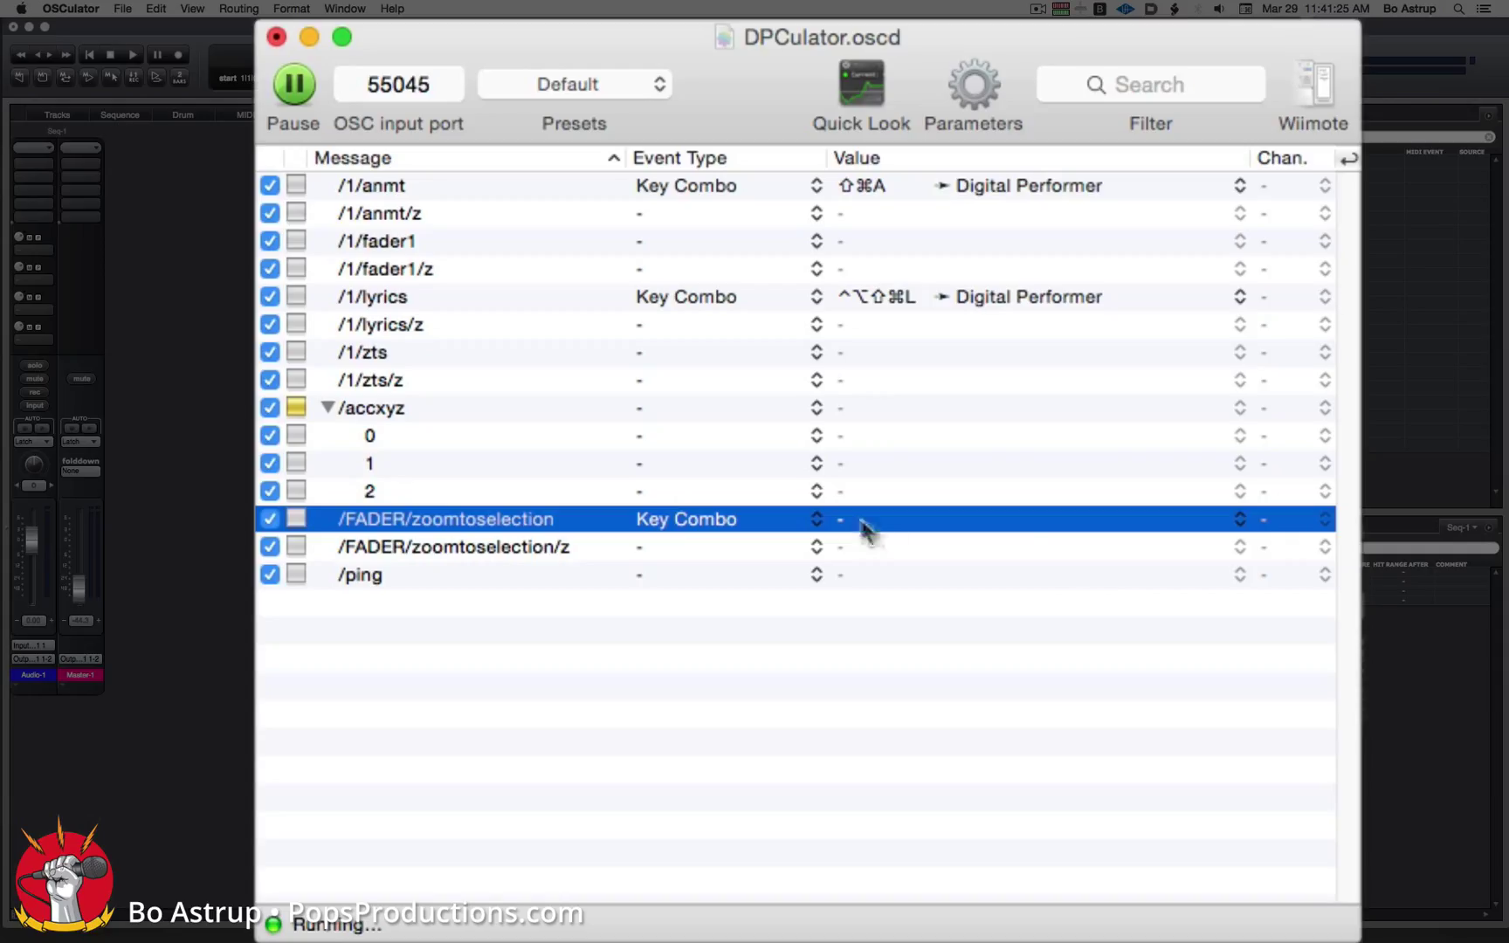
left_click(964, 518)
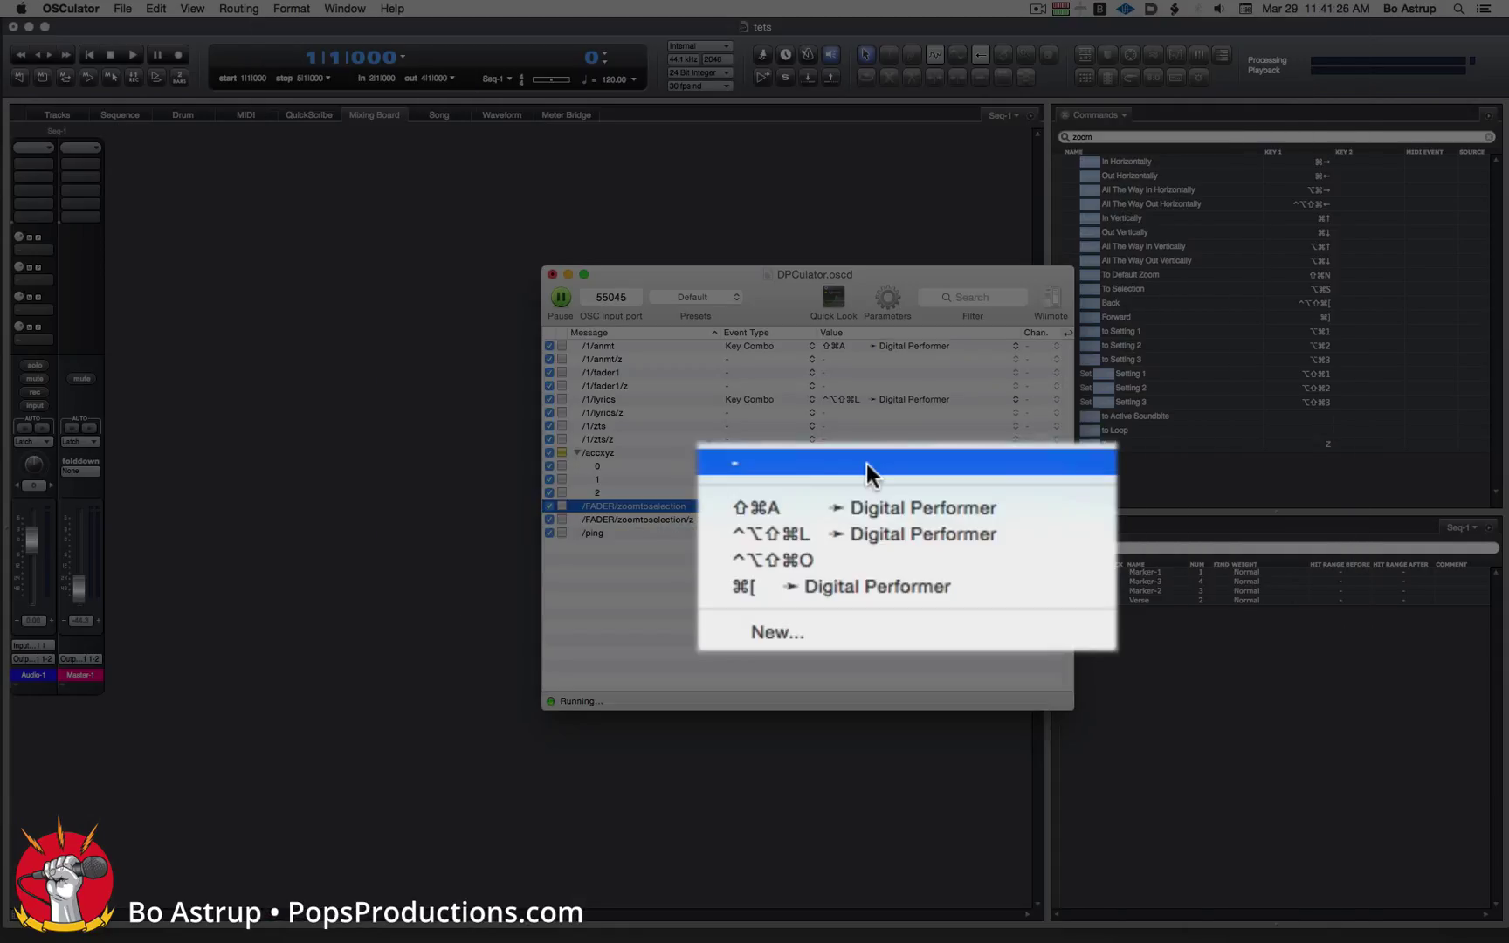
left_click(848, 632)
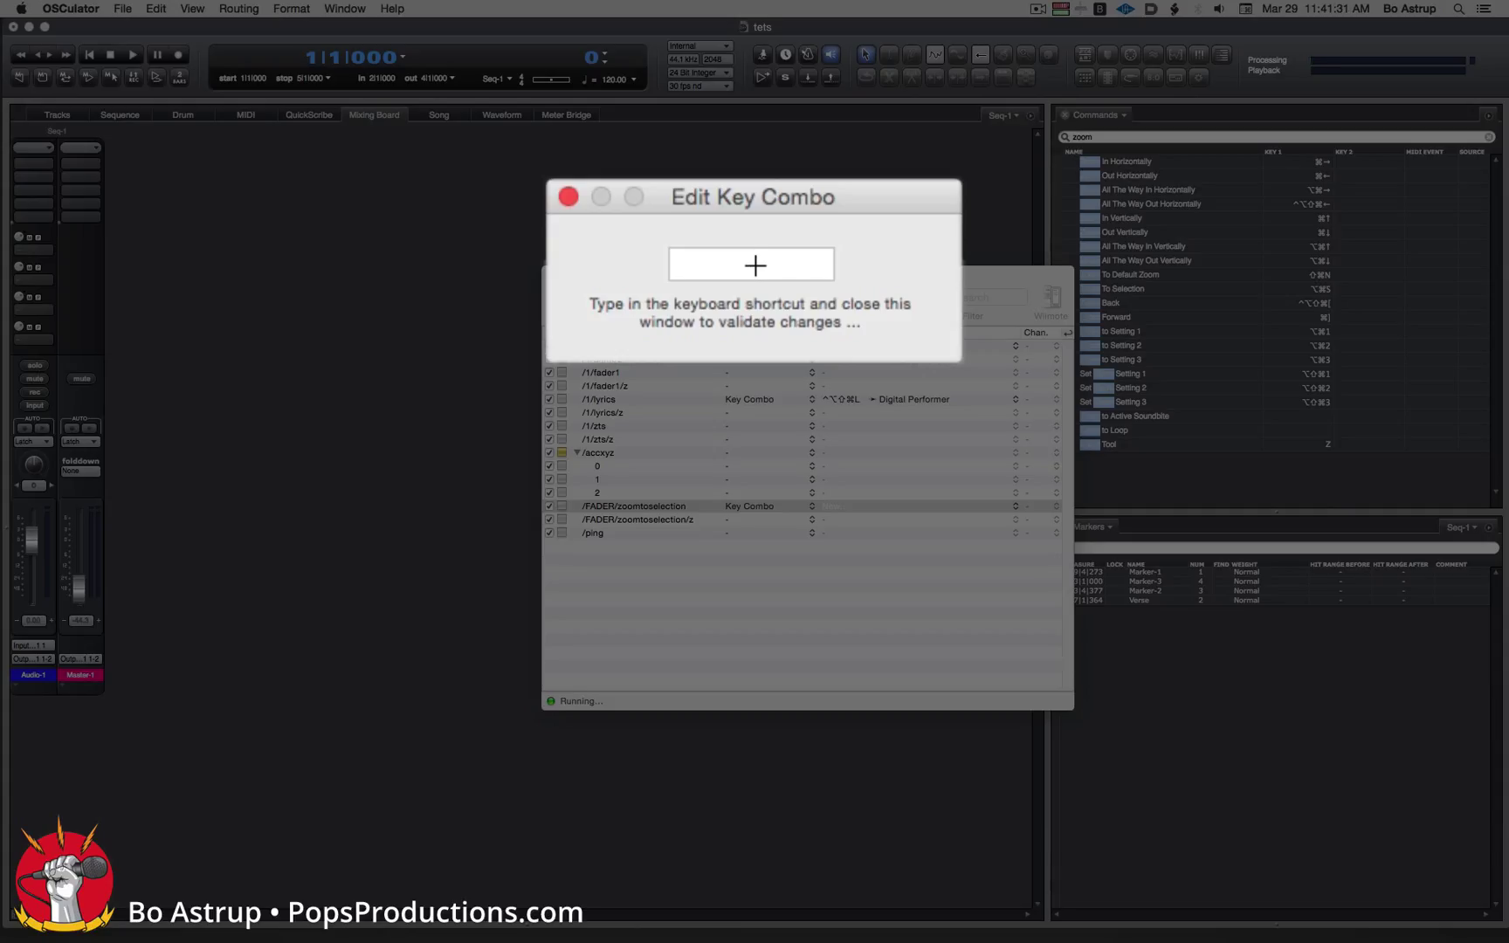
key("alt+super+s")
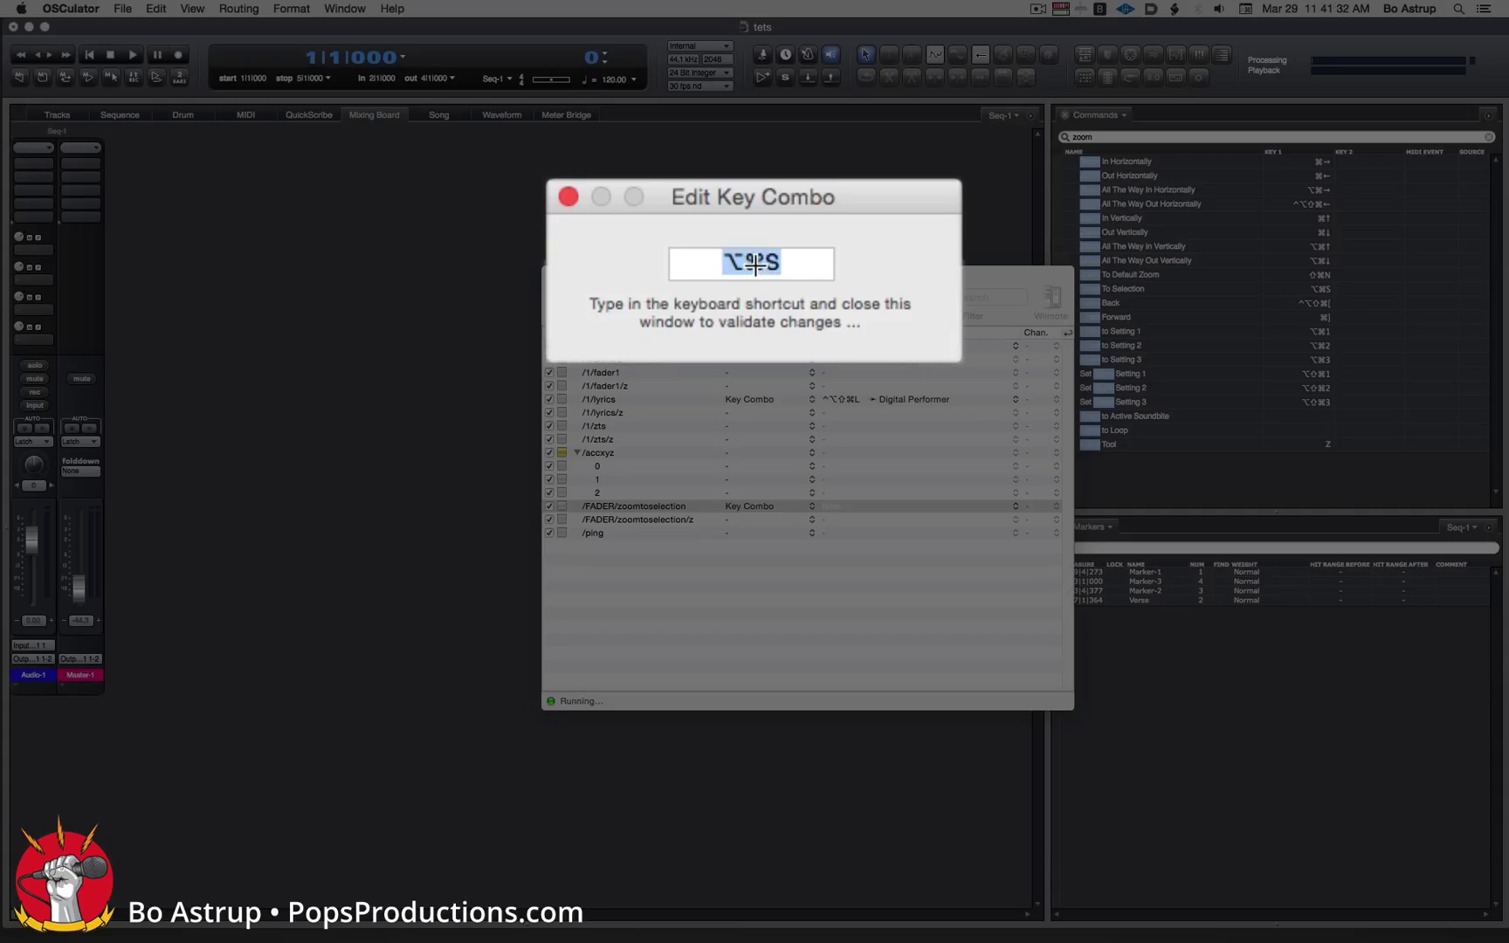
left_click(567, 196)
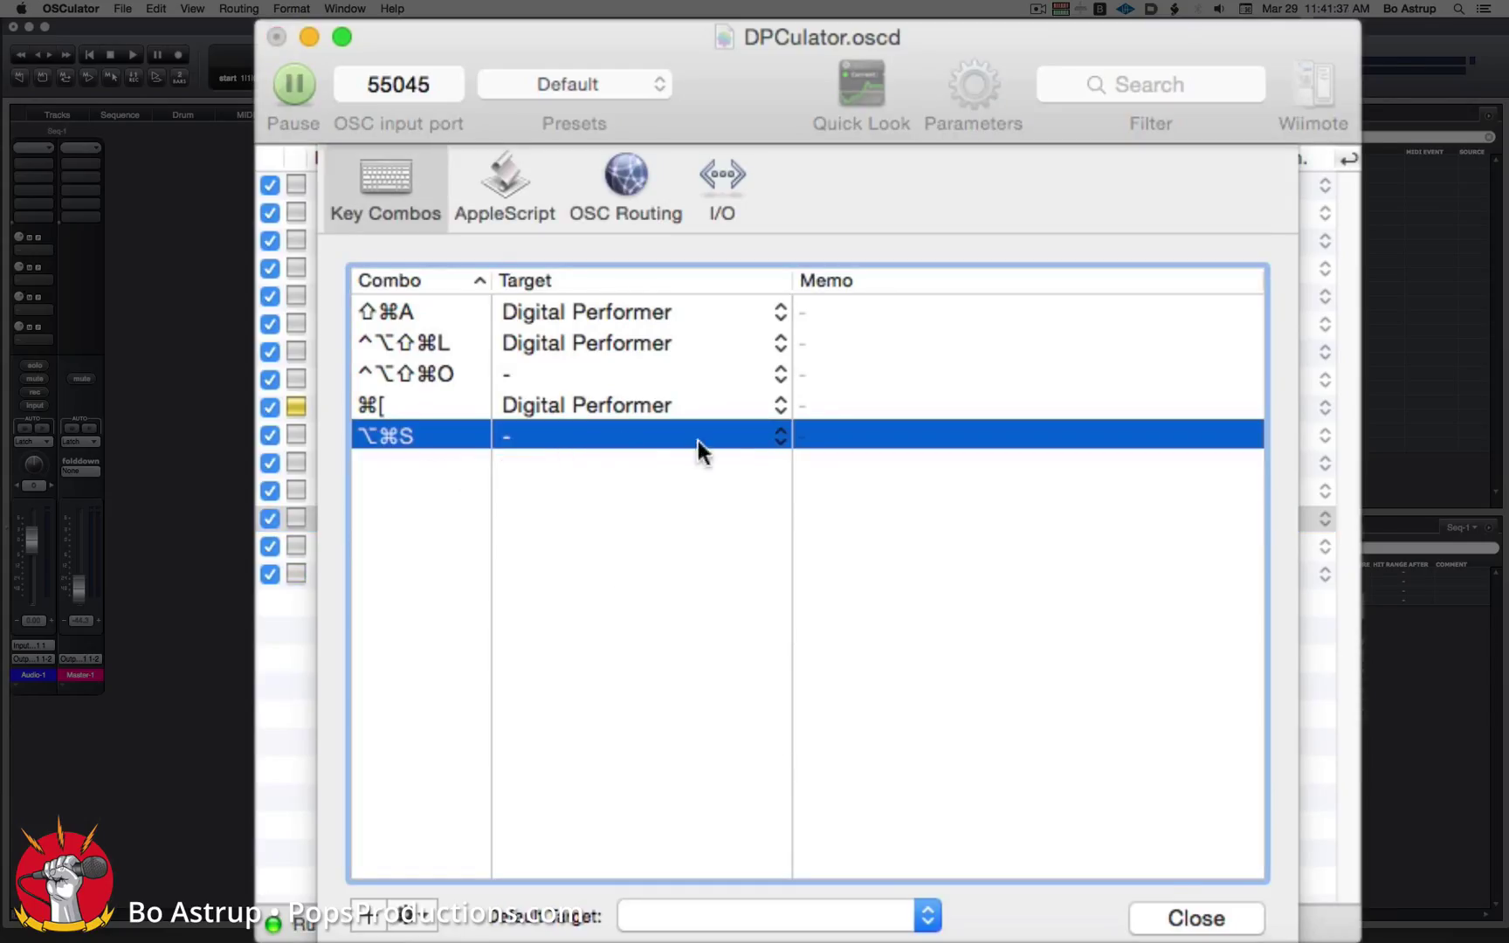
Step: Target the ⌥⌘S combo at Digital Performer, with Digital Performer9.02.app as default target
left_click(762, 434)
left_click(842, 467)
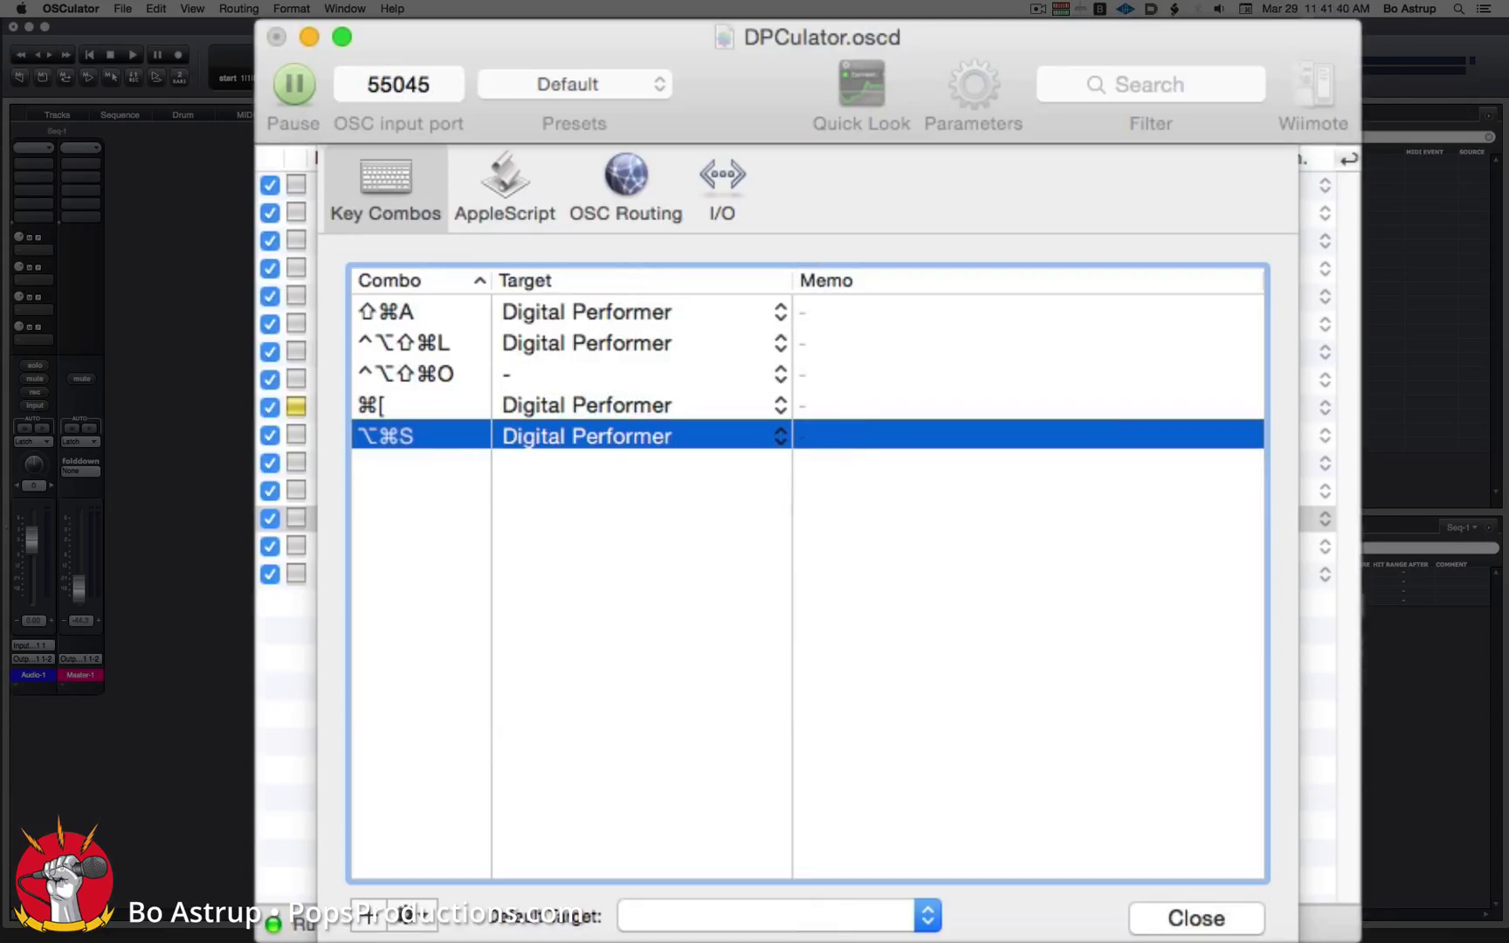
left_click(831, 915)
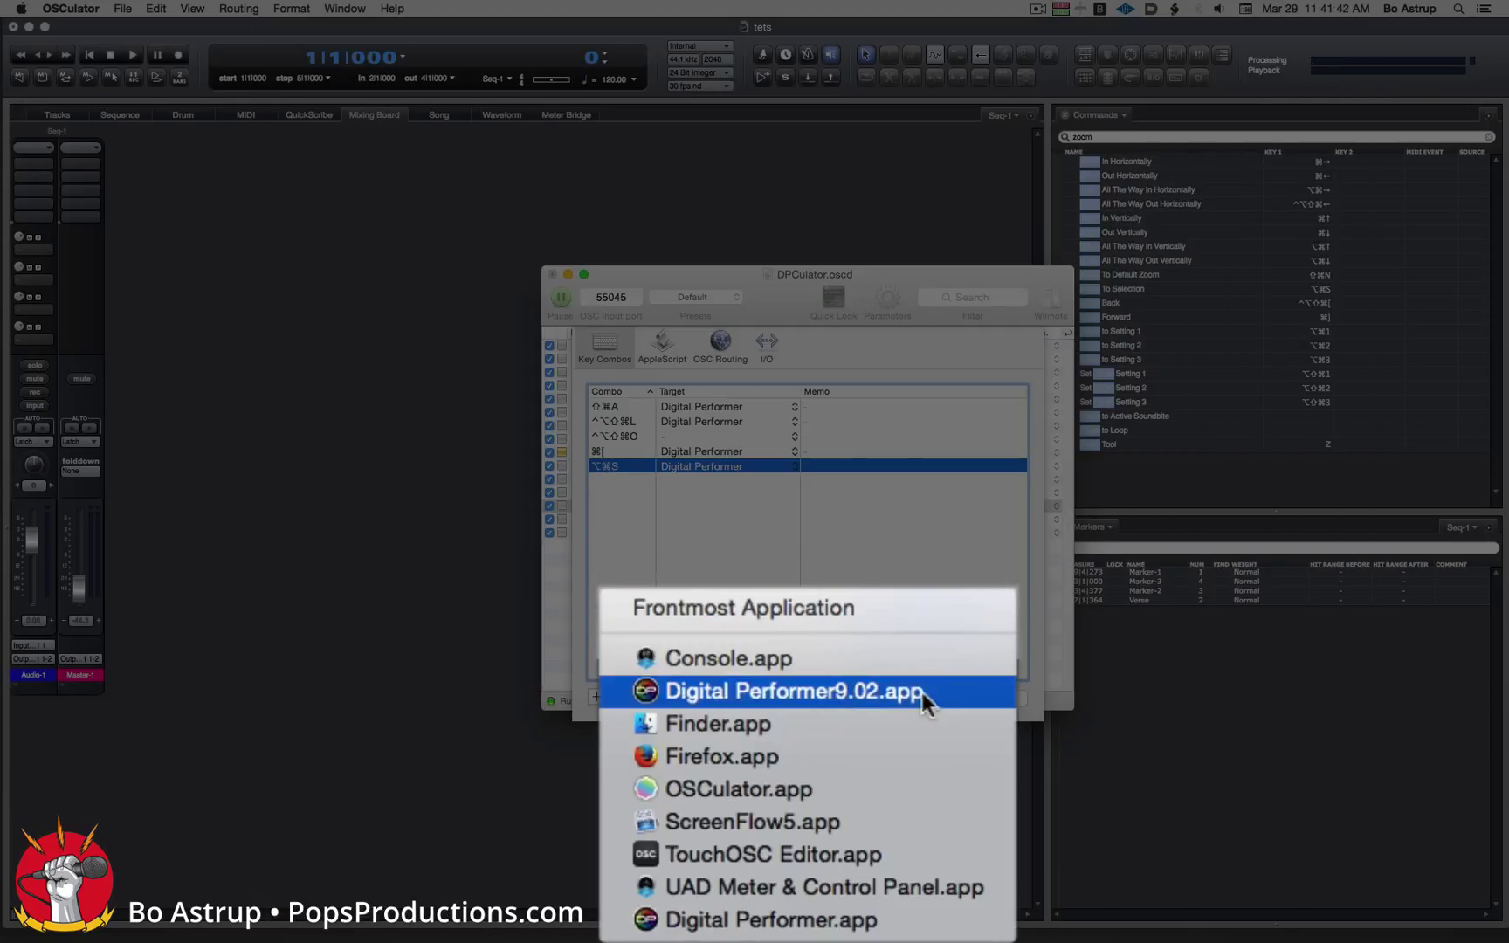
left_click(922, 693)
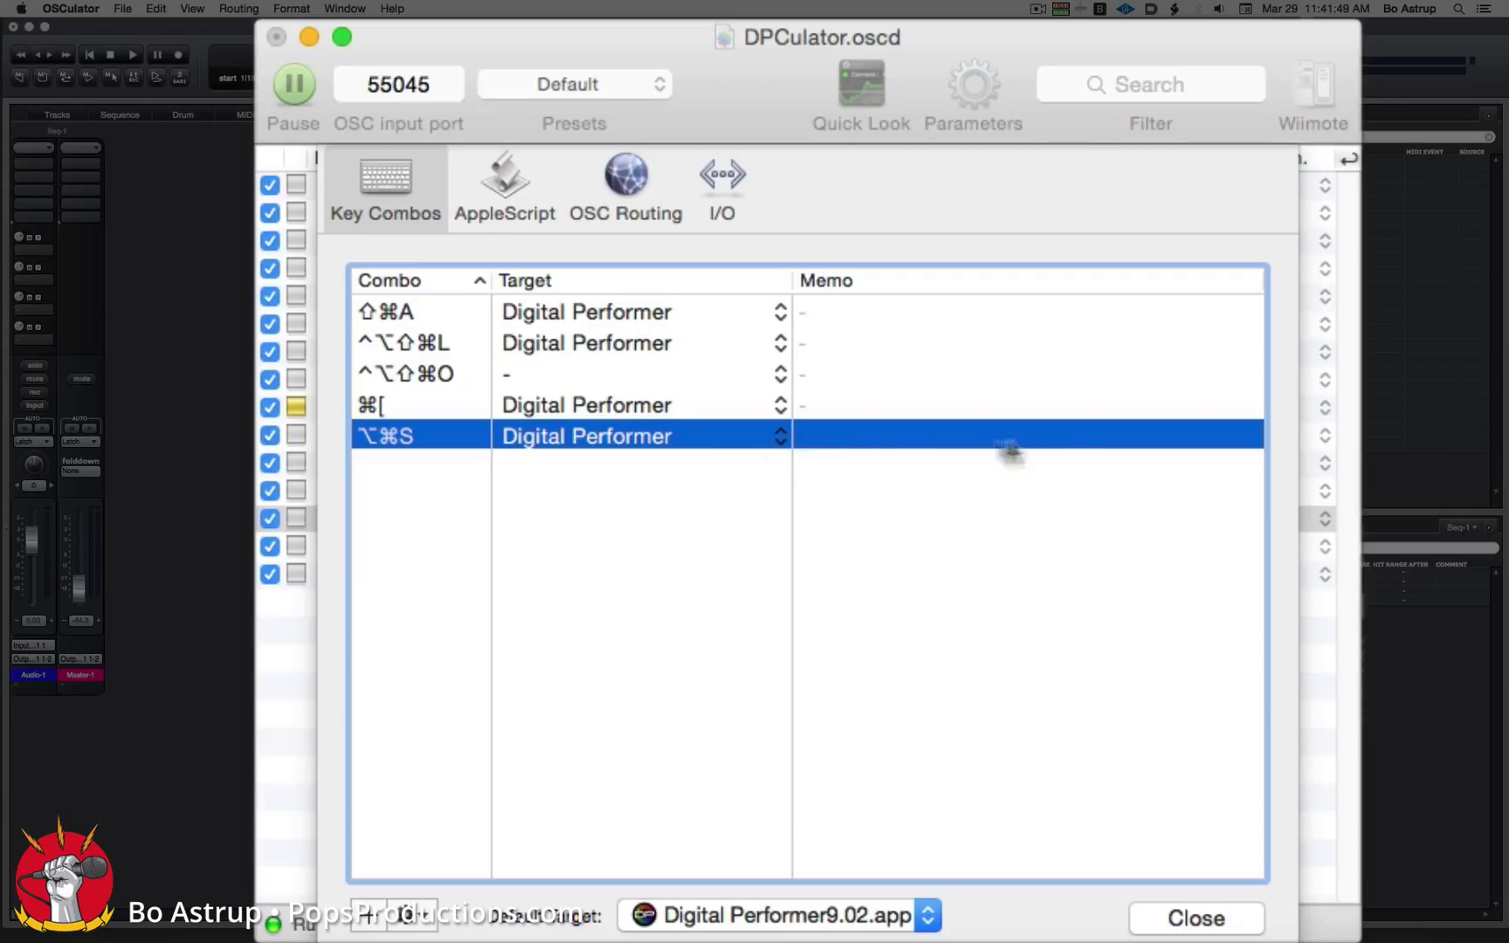
Step: Give the key combos memos 'Zoom to Selection', 'Add one Mono Audio Track' and 'Open Lyrics', then close the editor
left_click(850, 432)
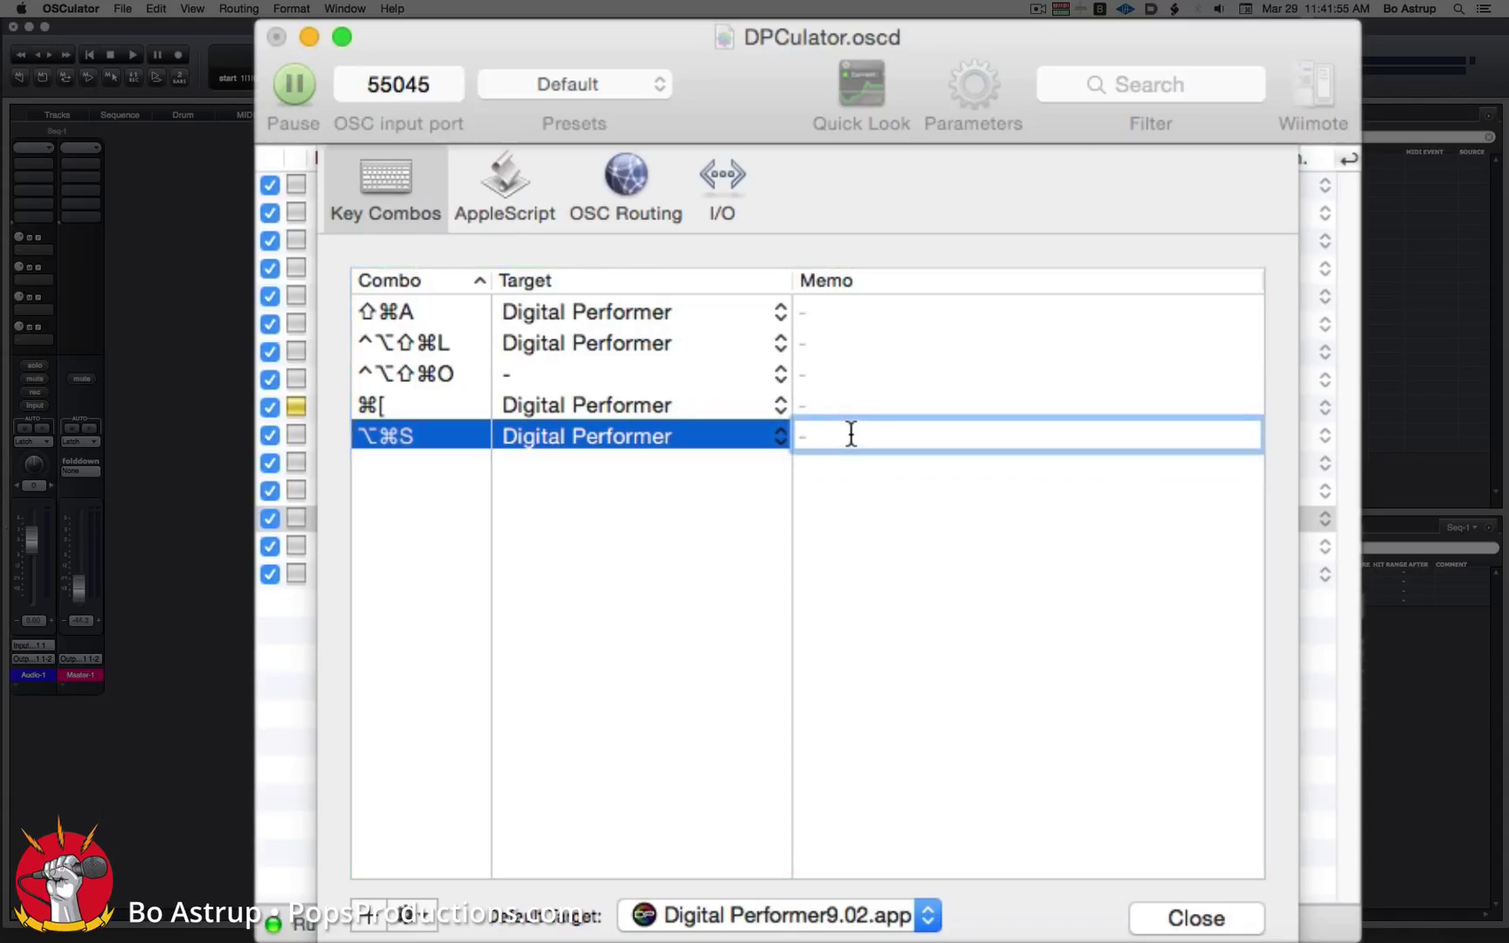
type("Zoom to Selection")
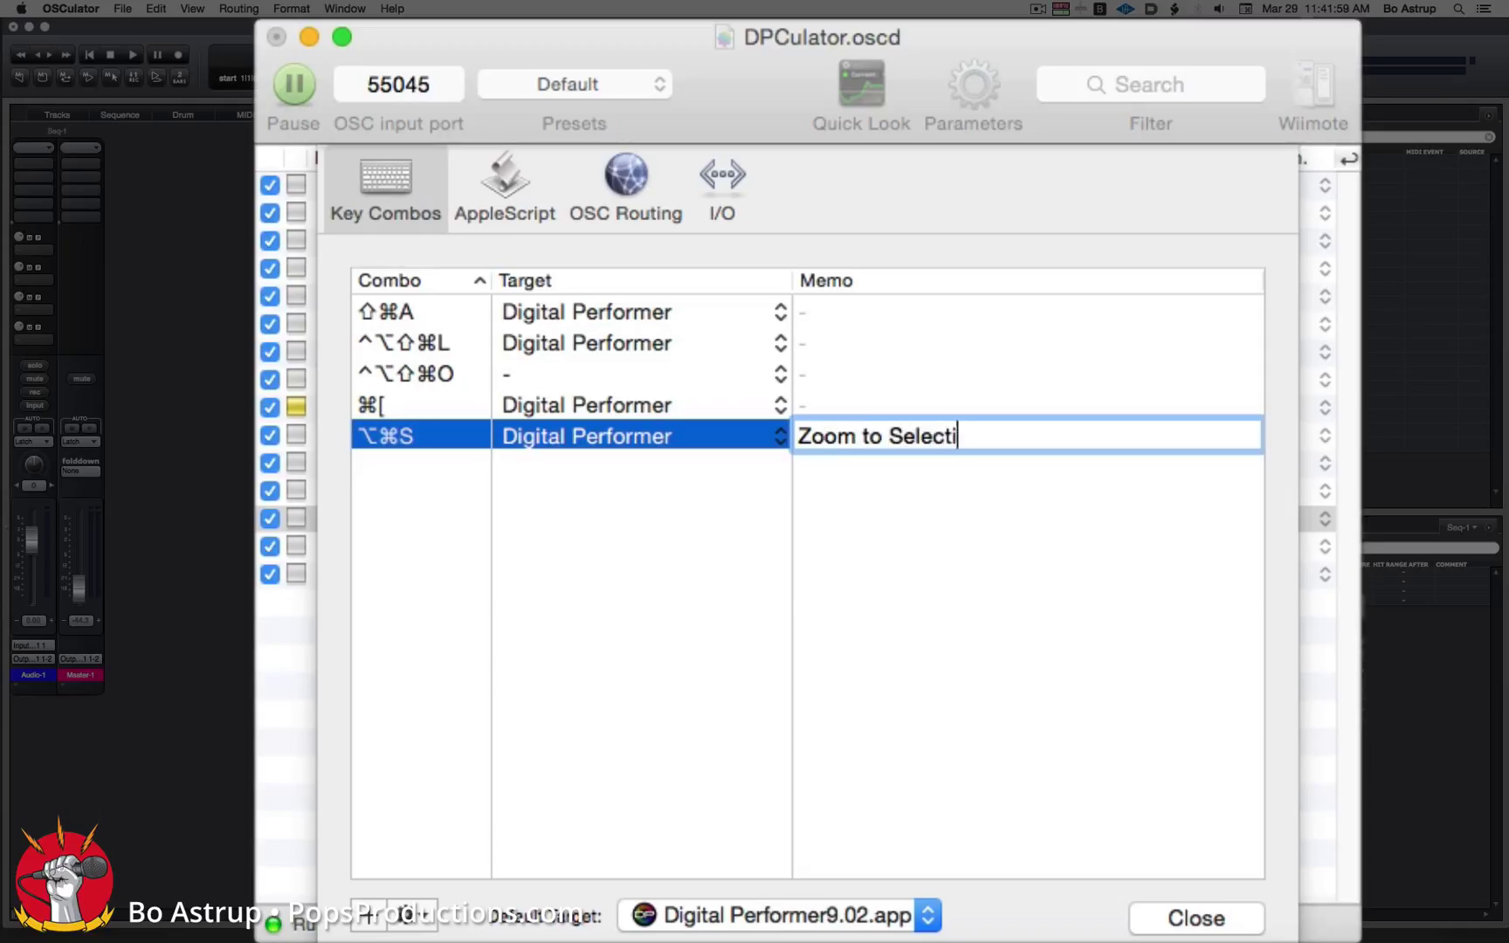
left_click(886, 529)
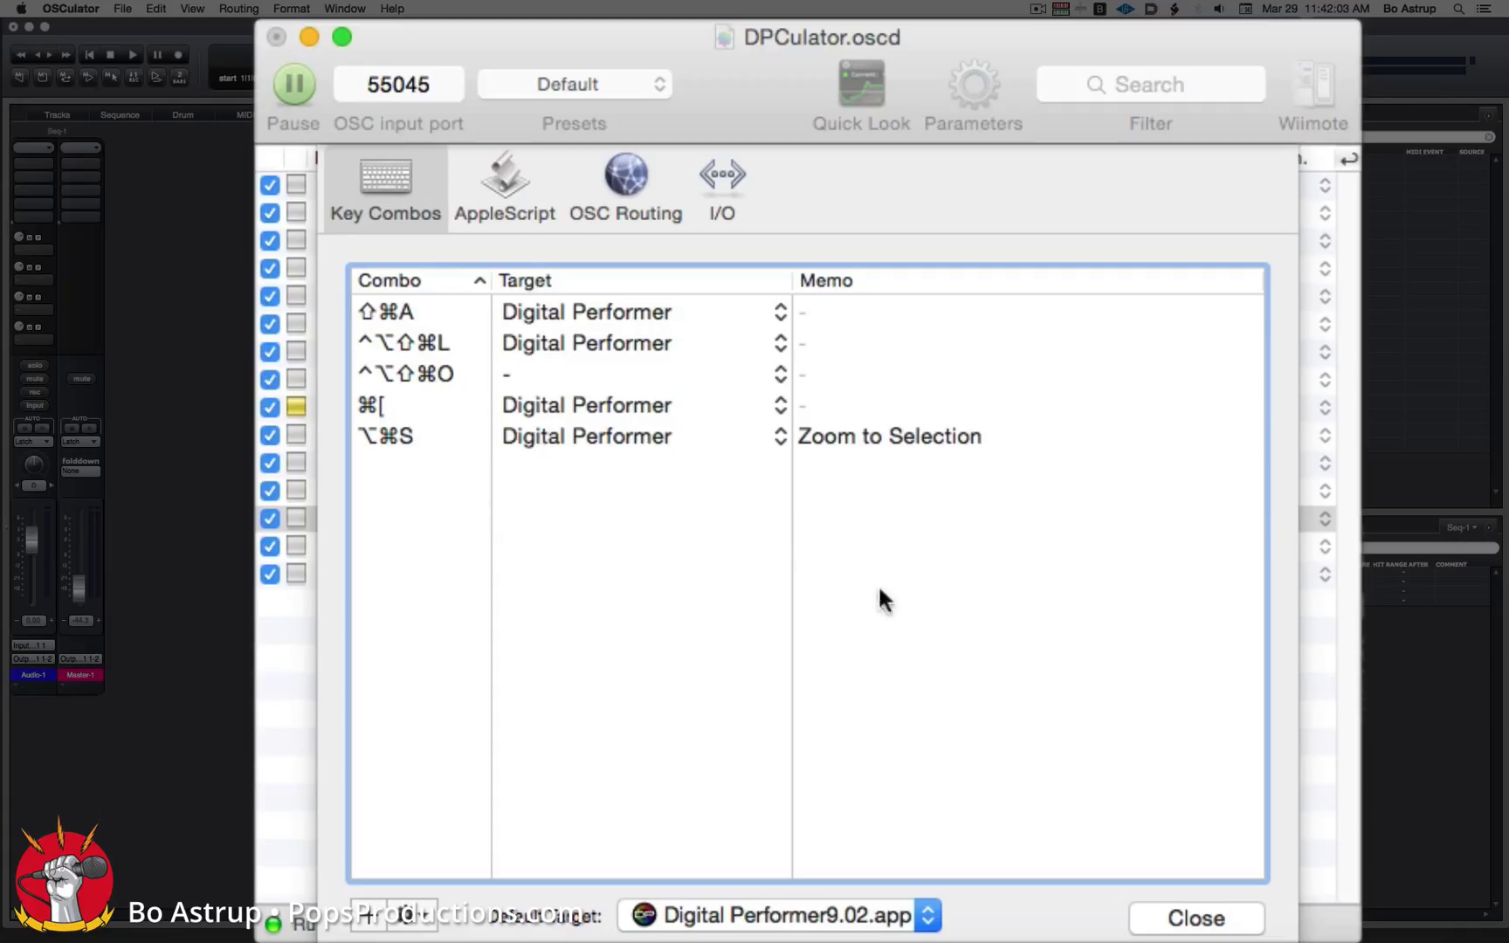
double_click(825, 306)
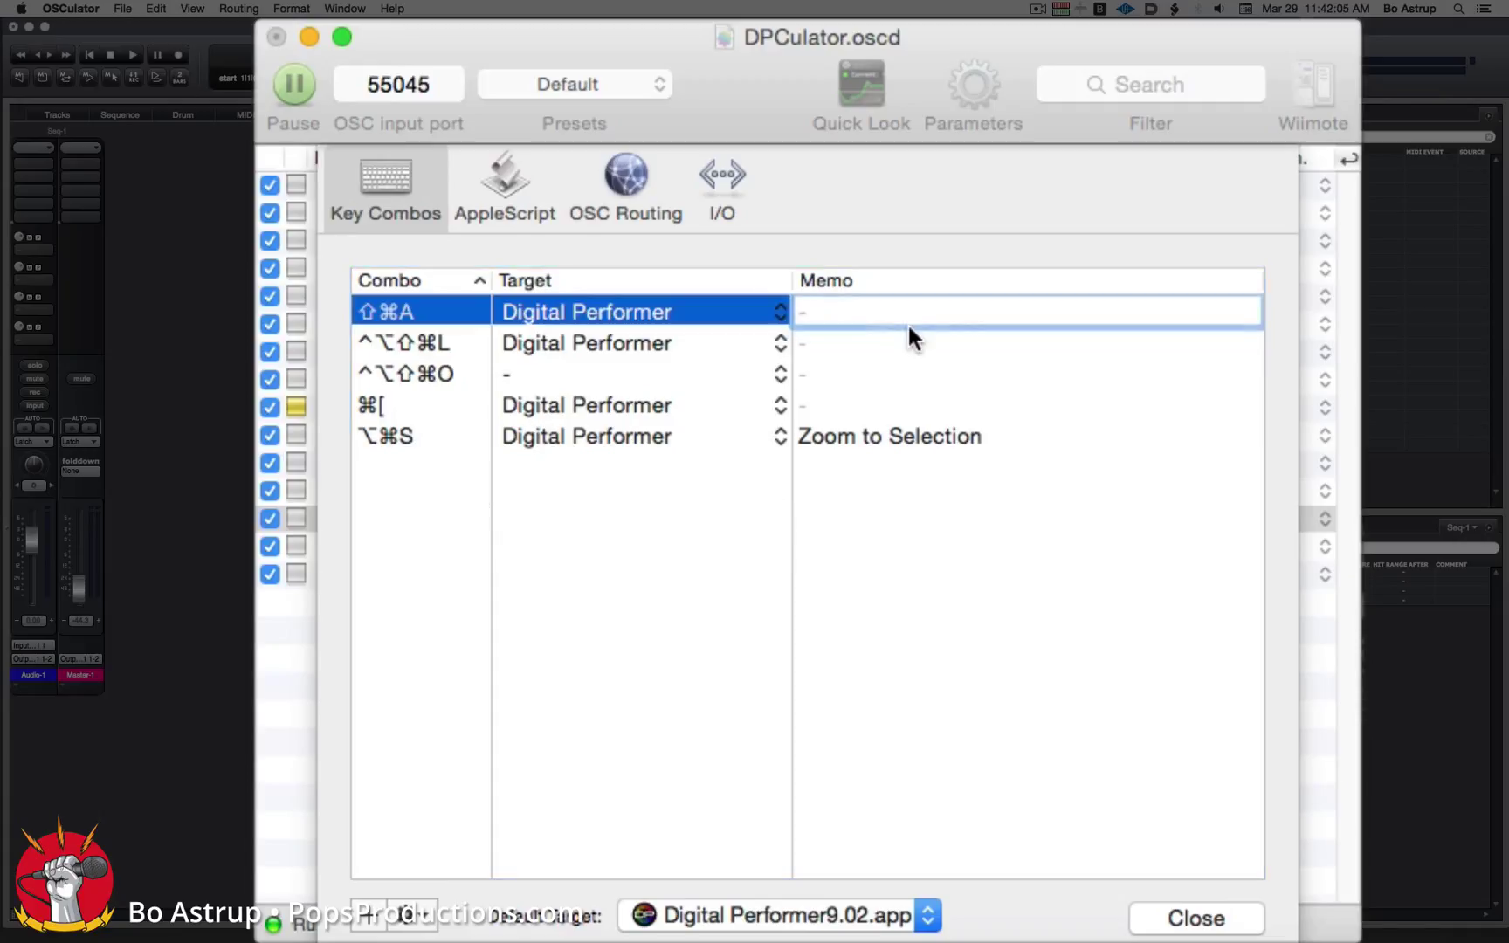
type("Add one Mono Audio ")
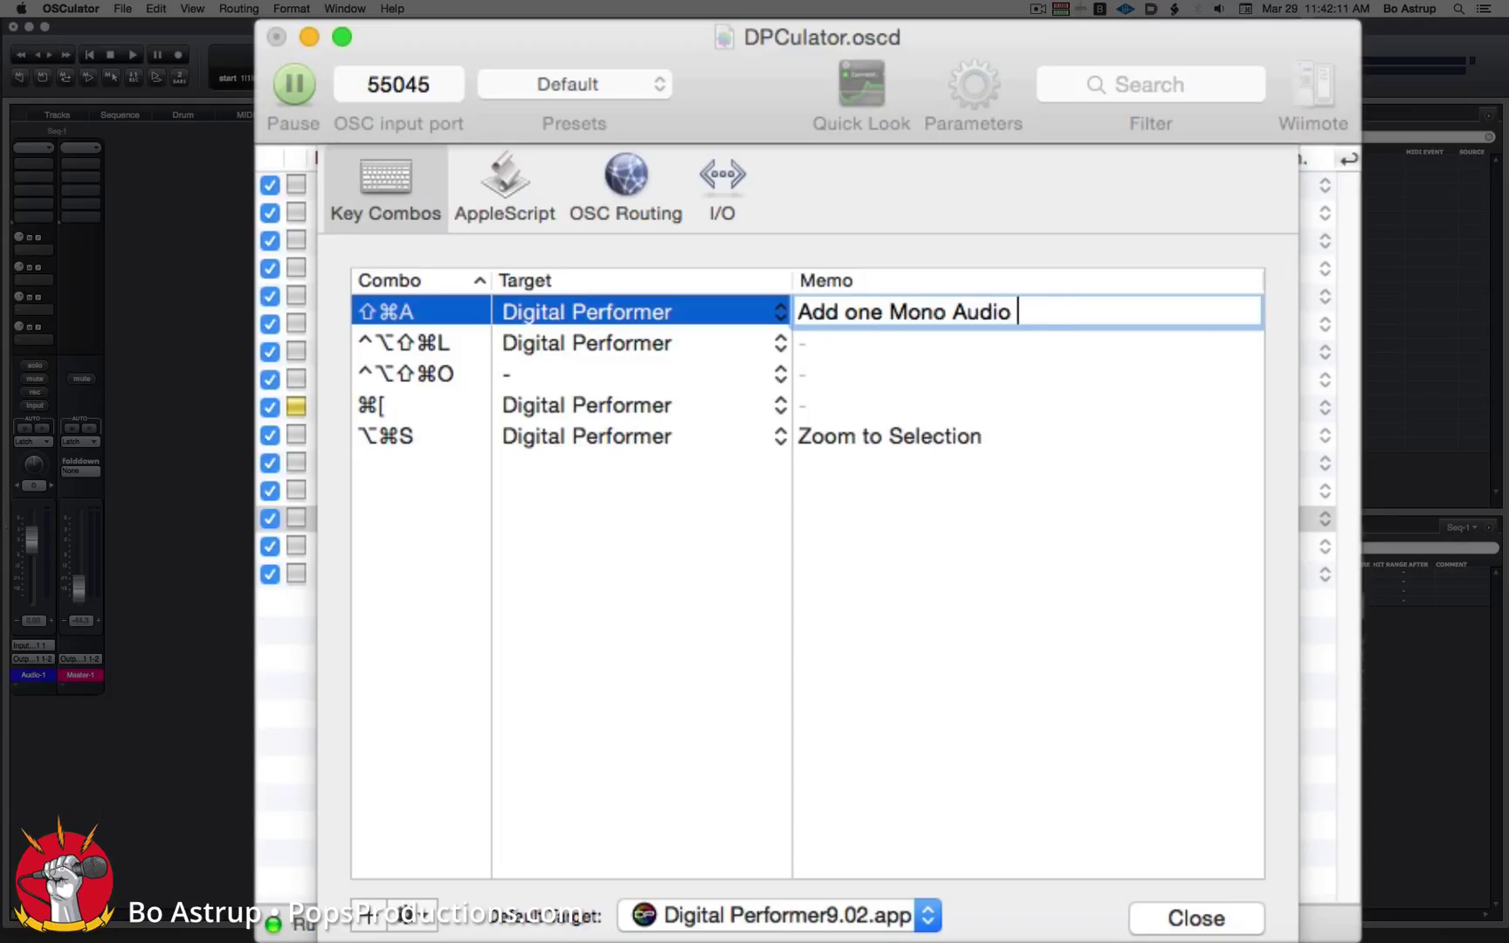
type("Track")
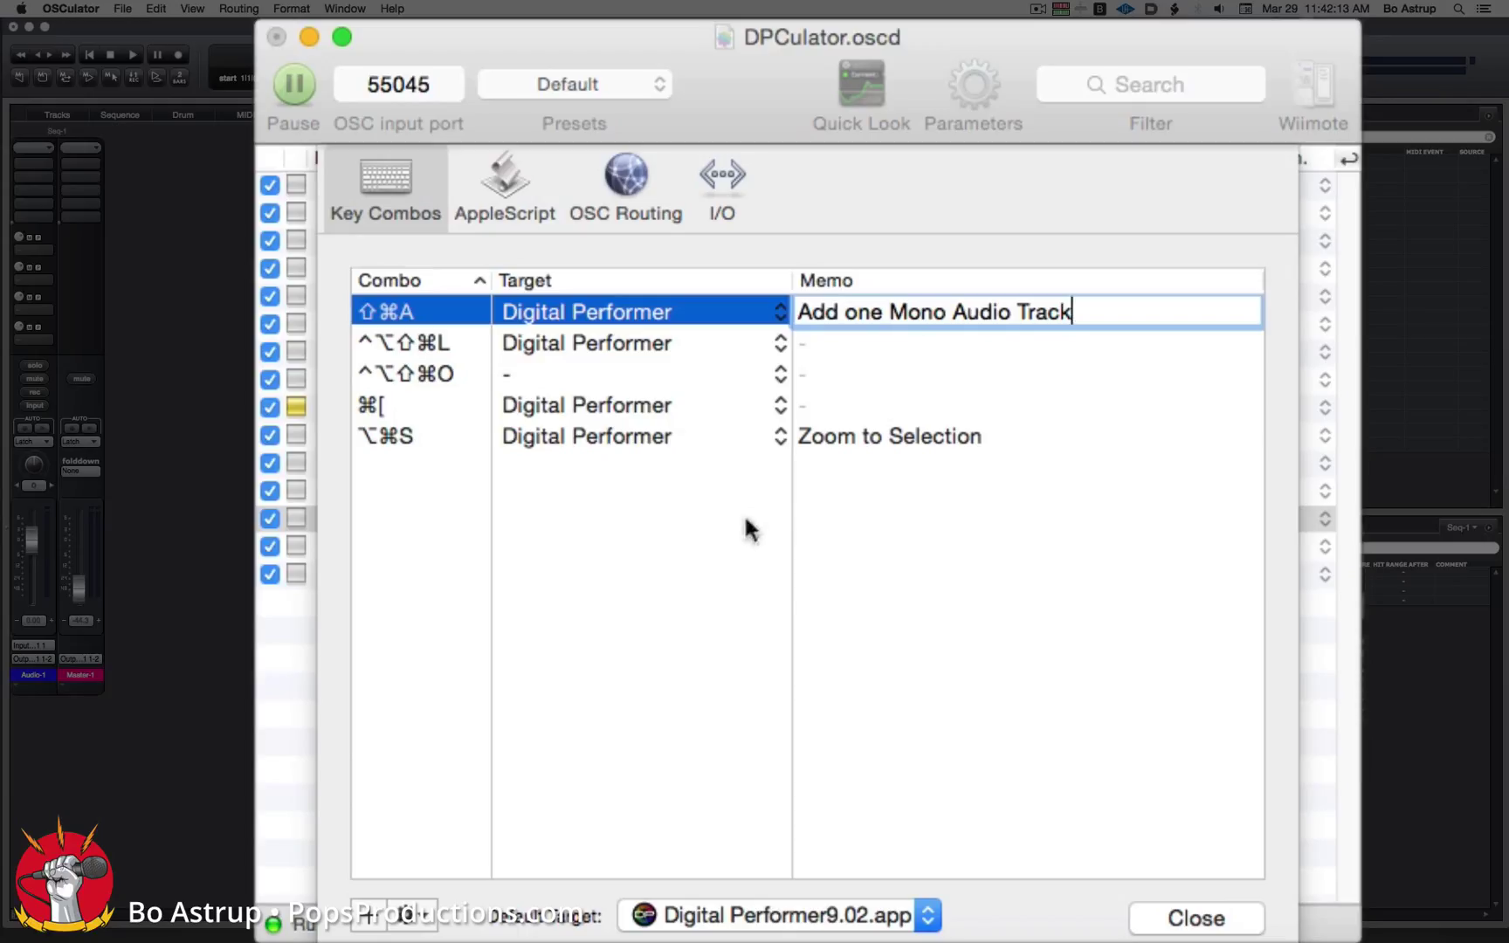
double_click(814, 345)
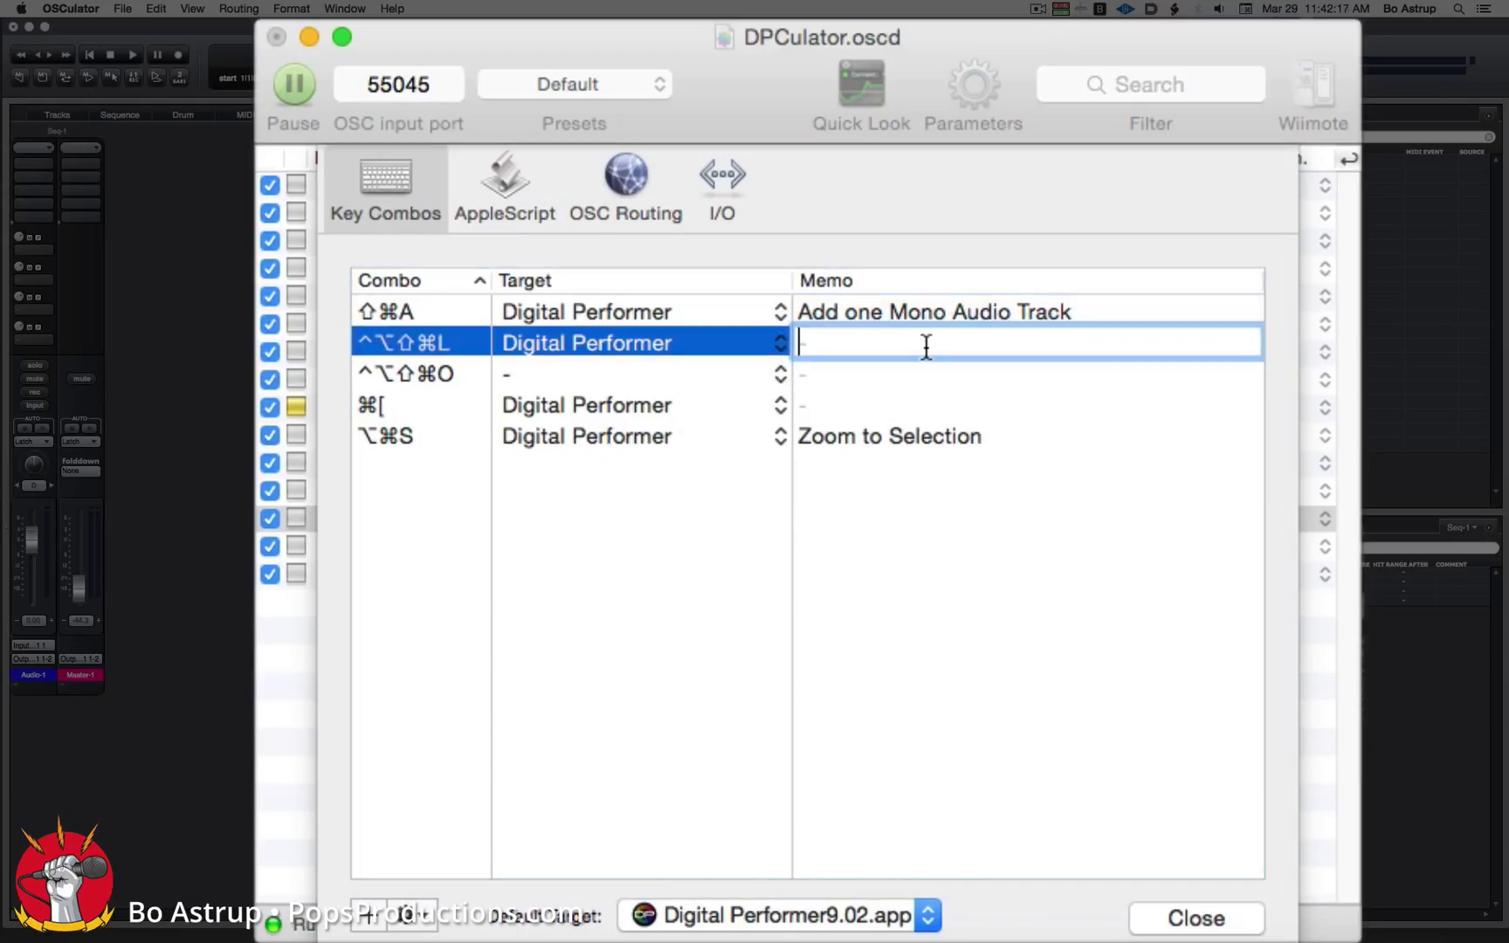
type("Open Lyrics")
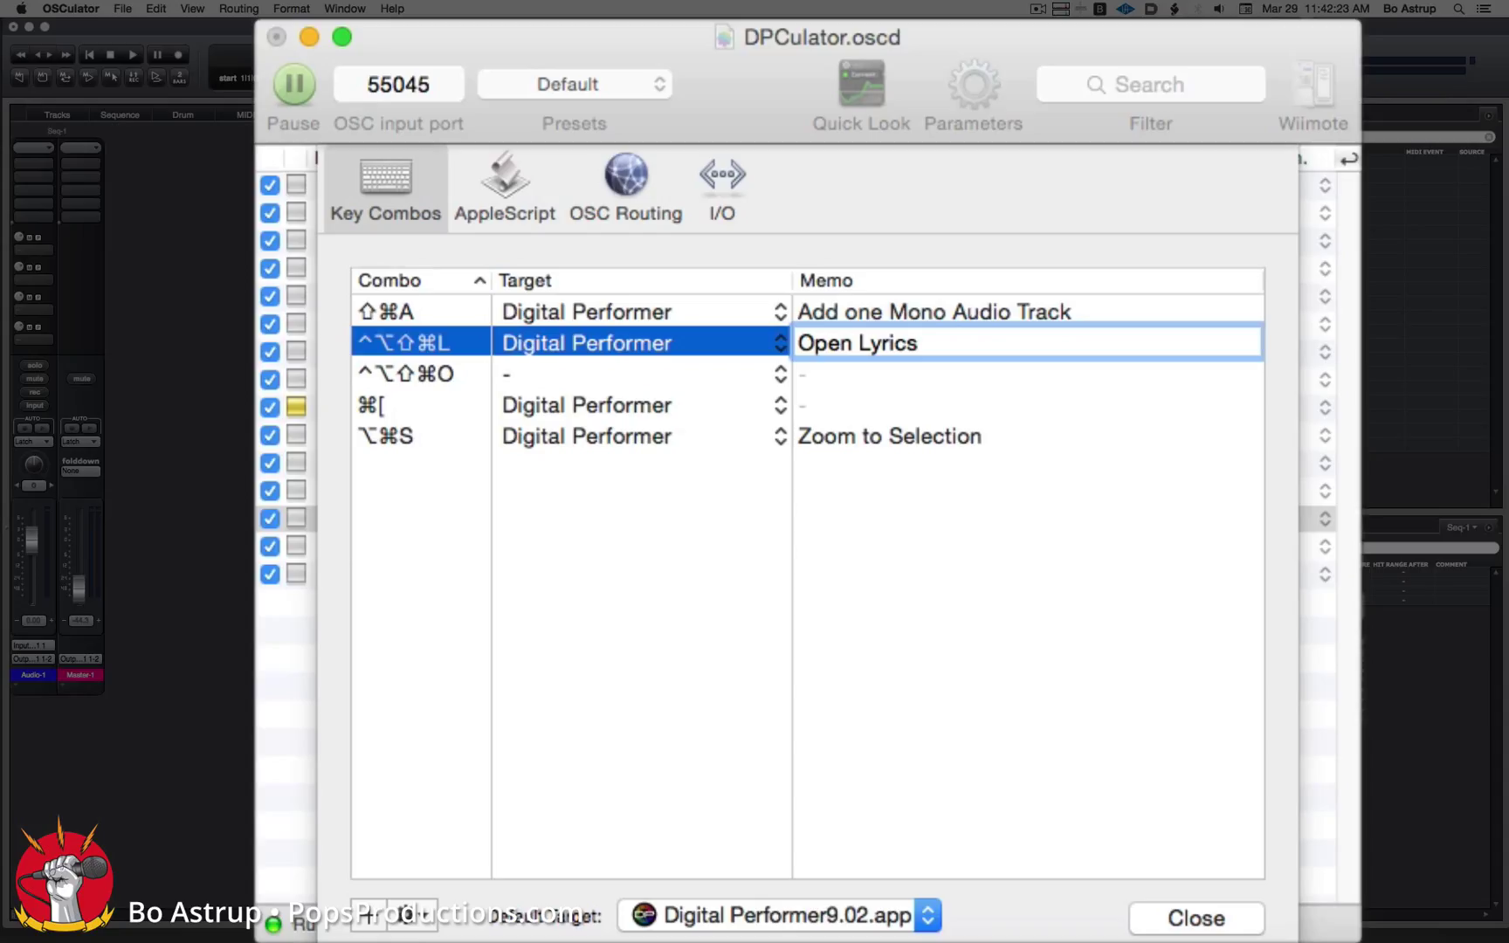
left_click(1181, 919)
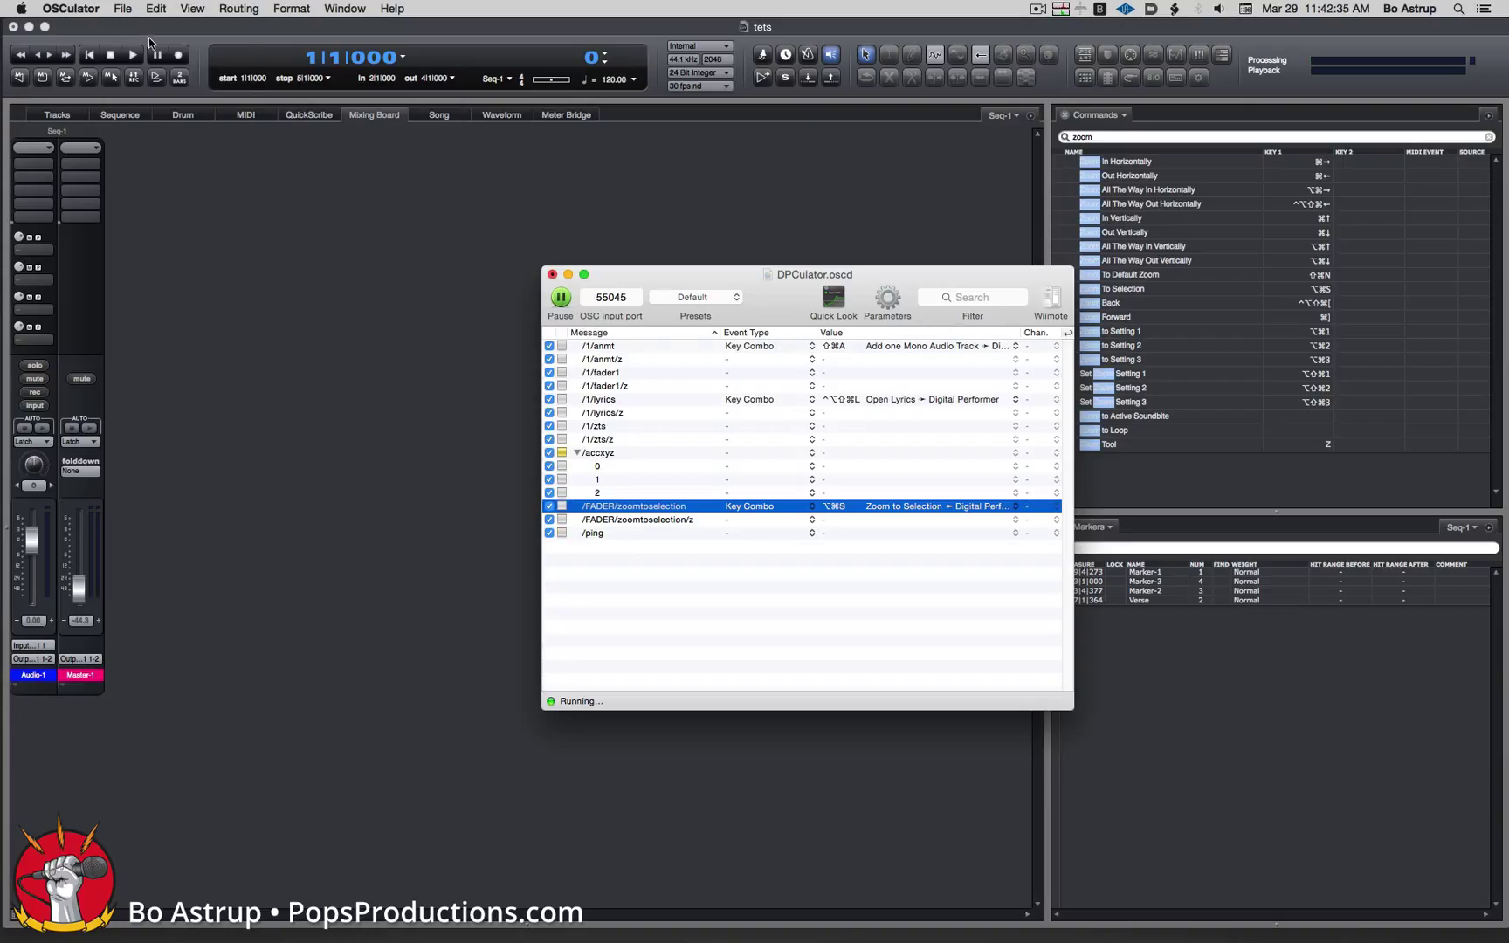
Step: Save the OSCulator configuration and show Digital Performer's sequence editor
left_click(124, 7)
left_click(137, 90)
left_click(399, 458)
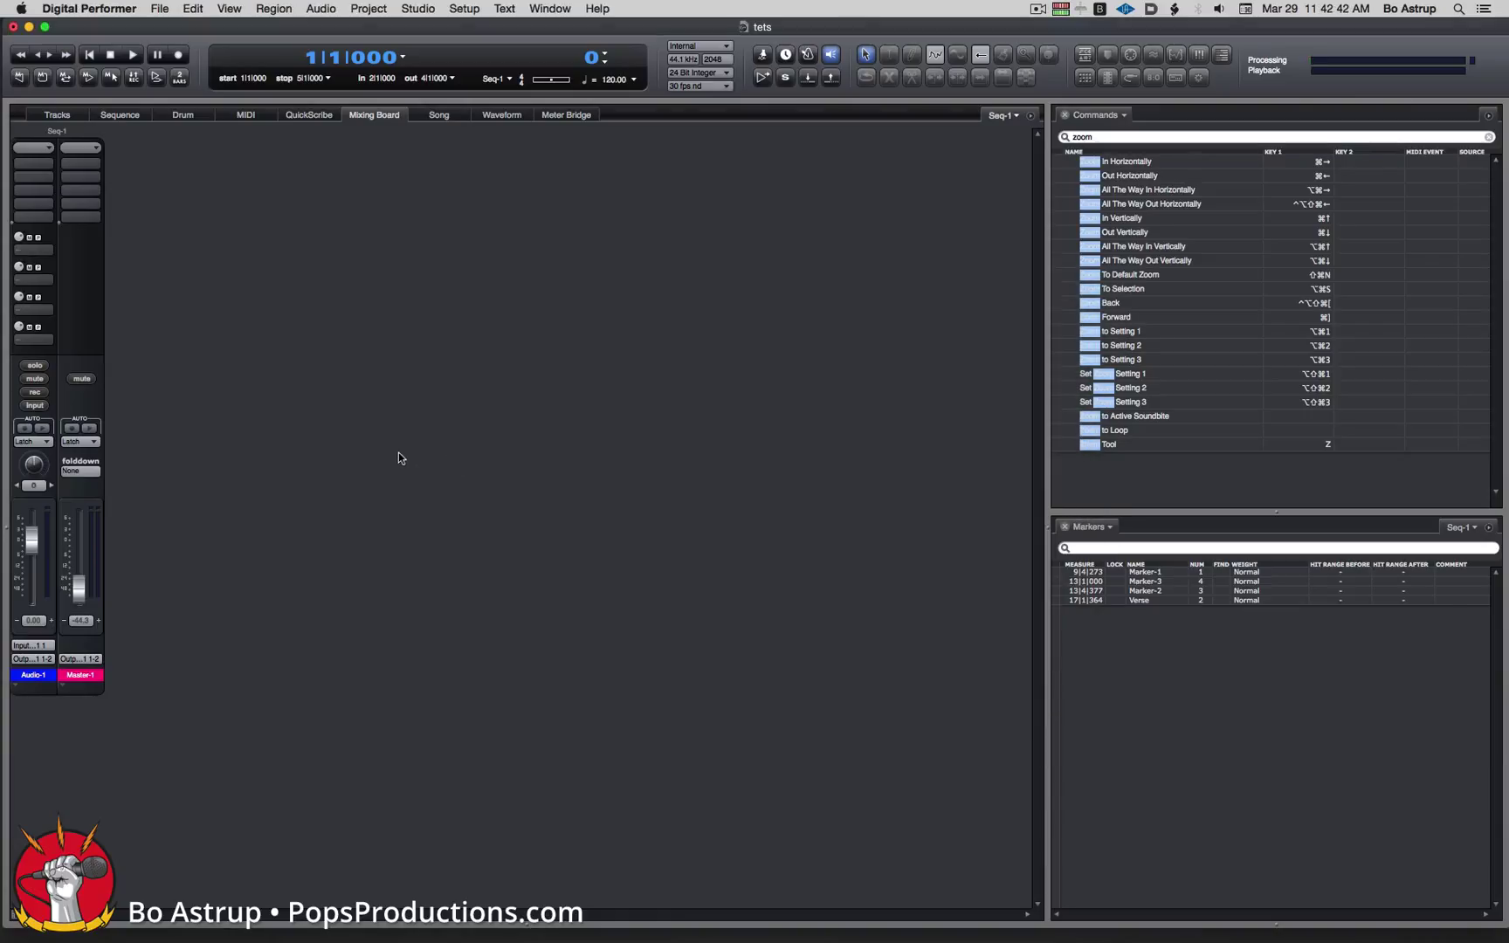
left_click(119, 116)
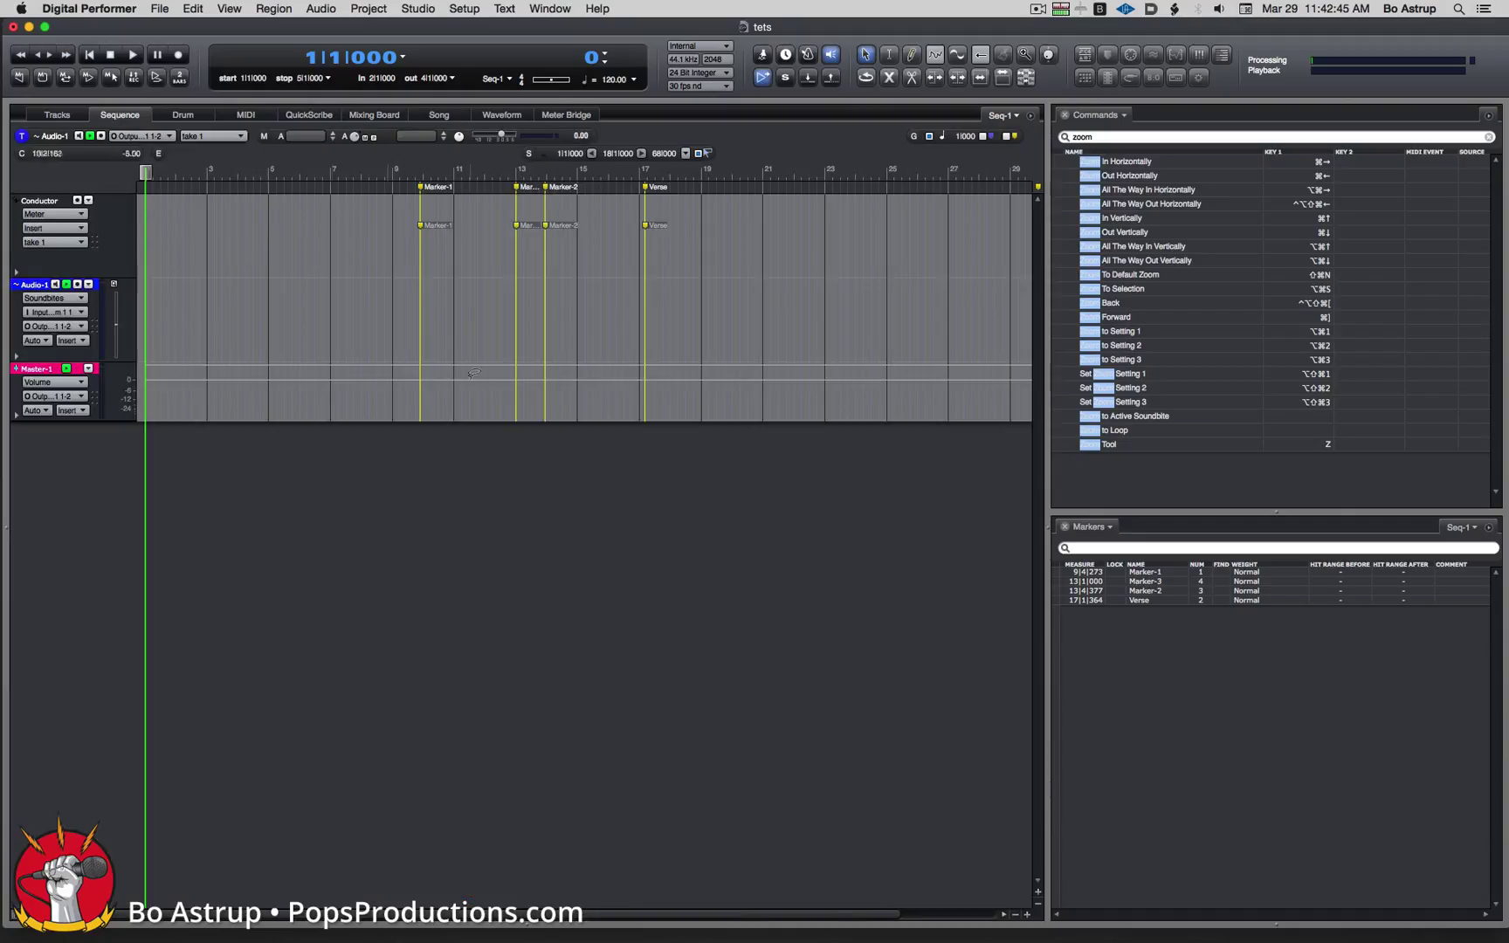
Step: Select bars 6 to 12 on Audio-1 and zoom the timeline to fit the selection
left_click_drag(487, 307, 292, 316)
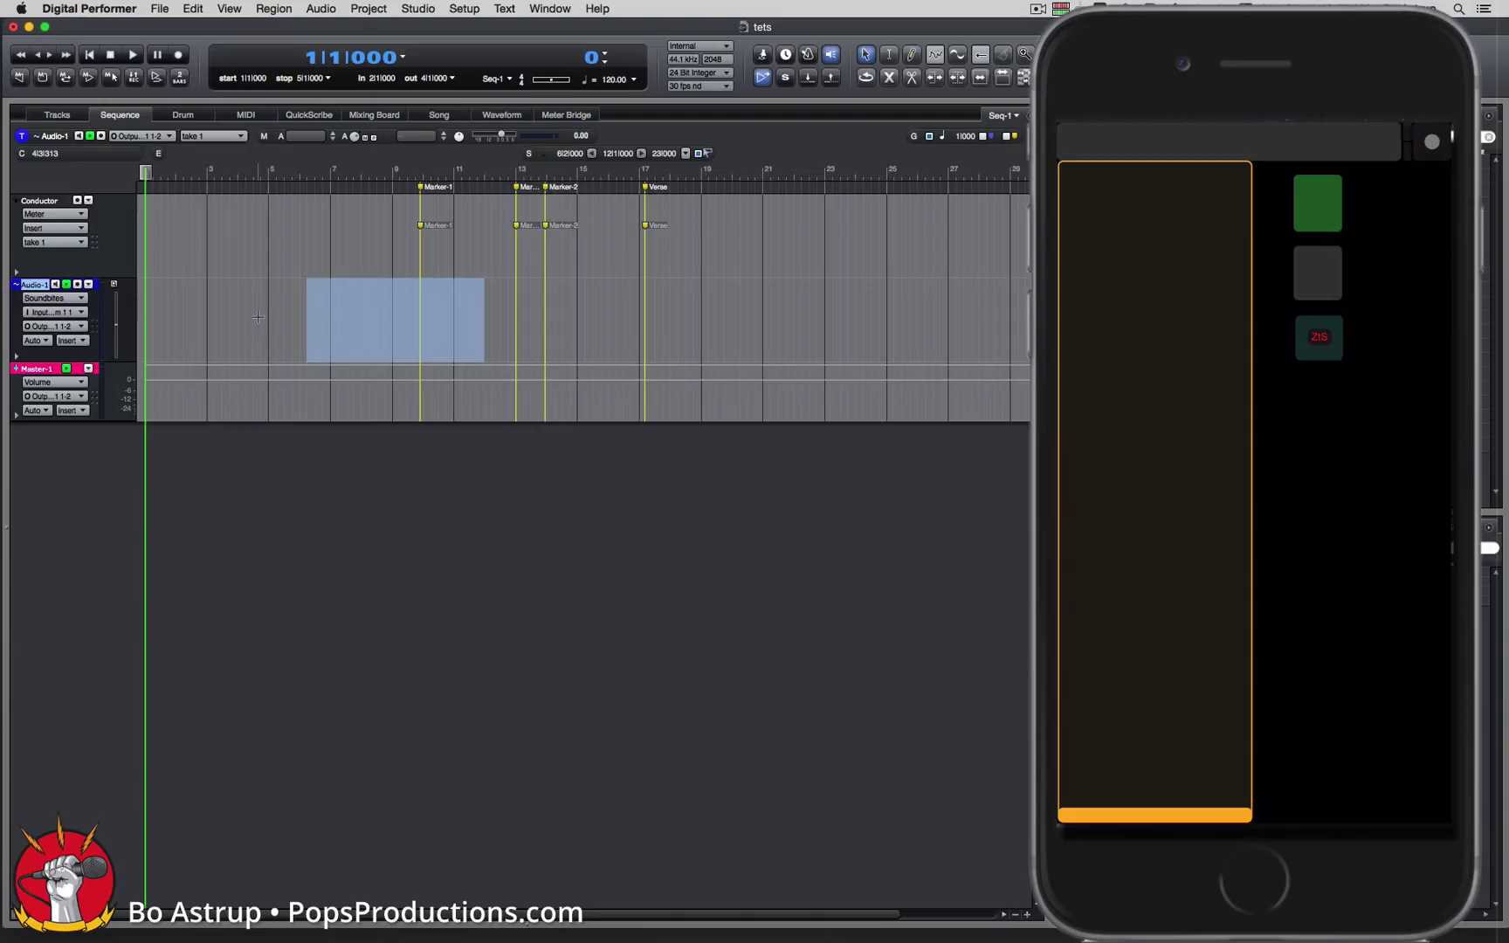
key("ctrl+shift+z")
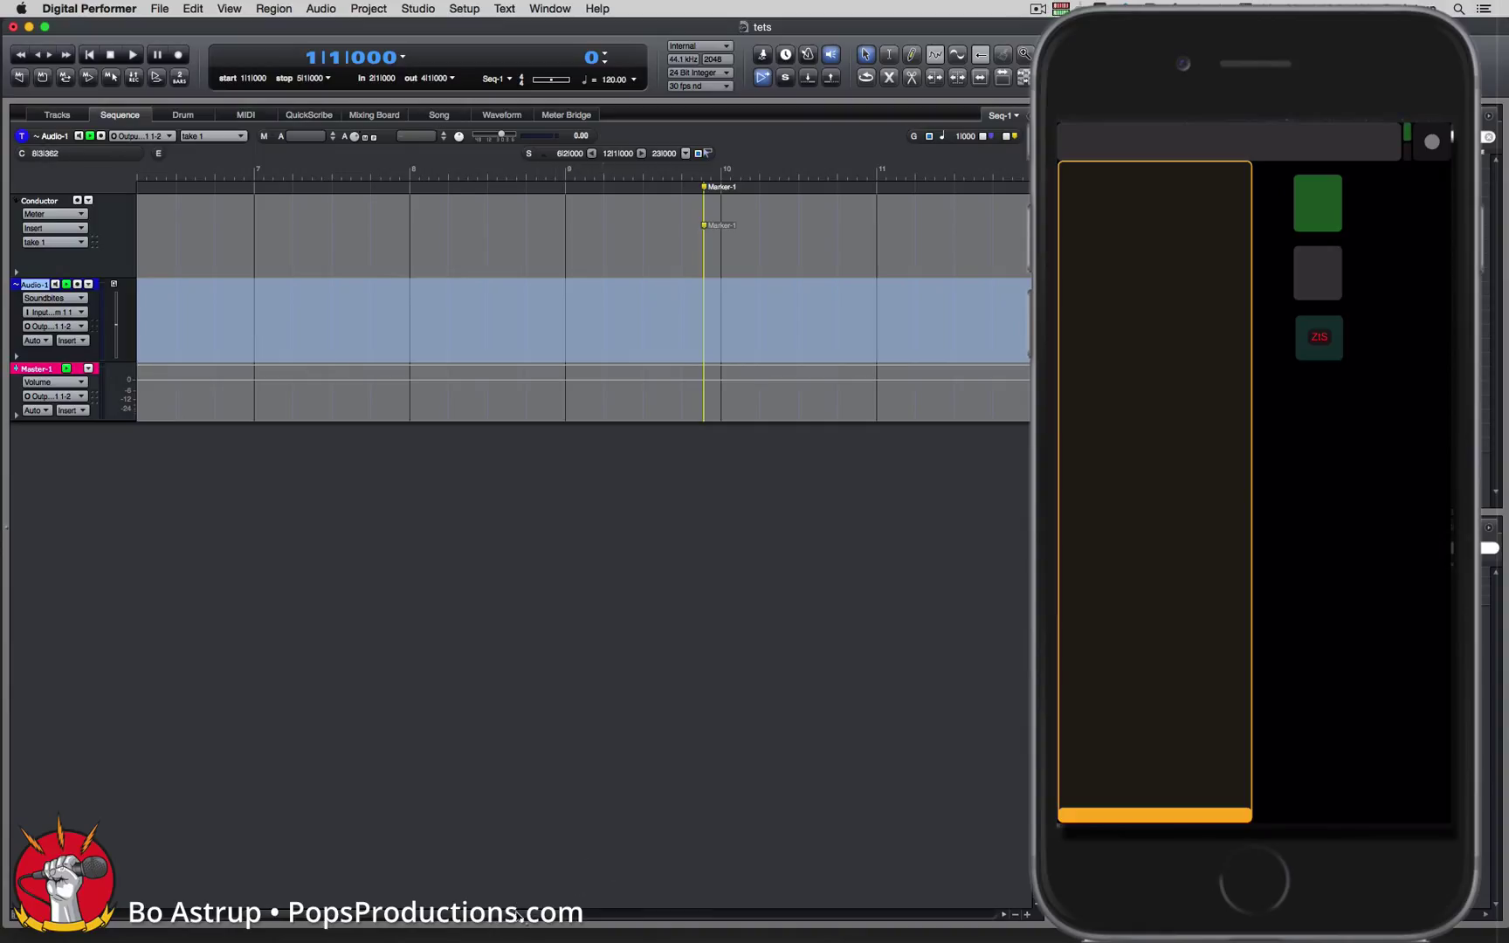
mouse_move(521, 913)
left_mouse_down()
mouse_move(540, 924)
mouse_move(468, 918)
mouse_move(519, 920)
left_mouse_up()
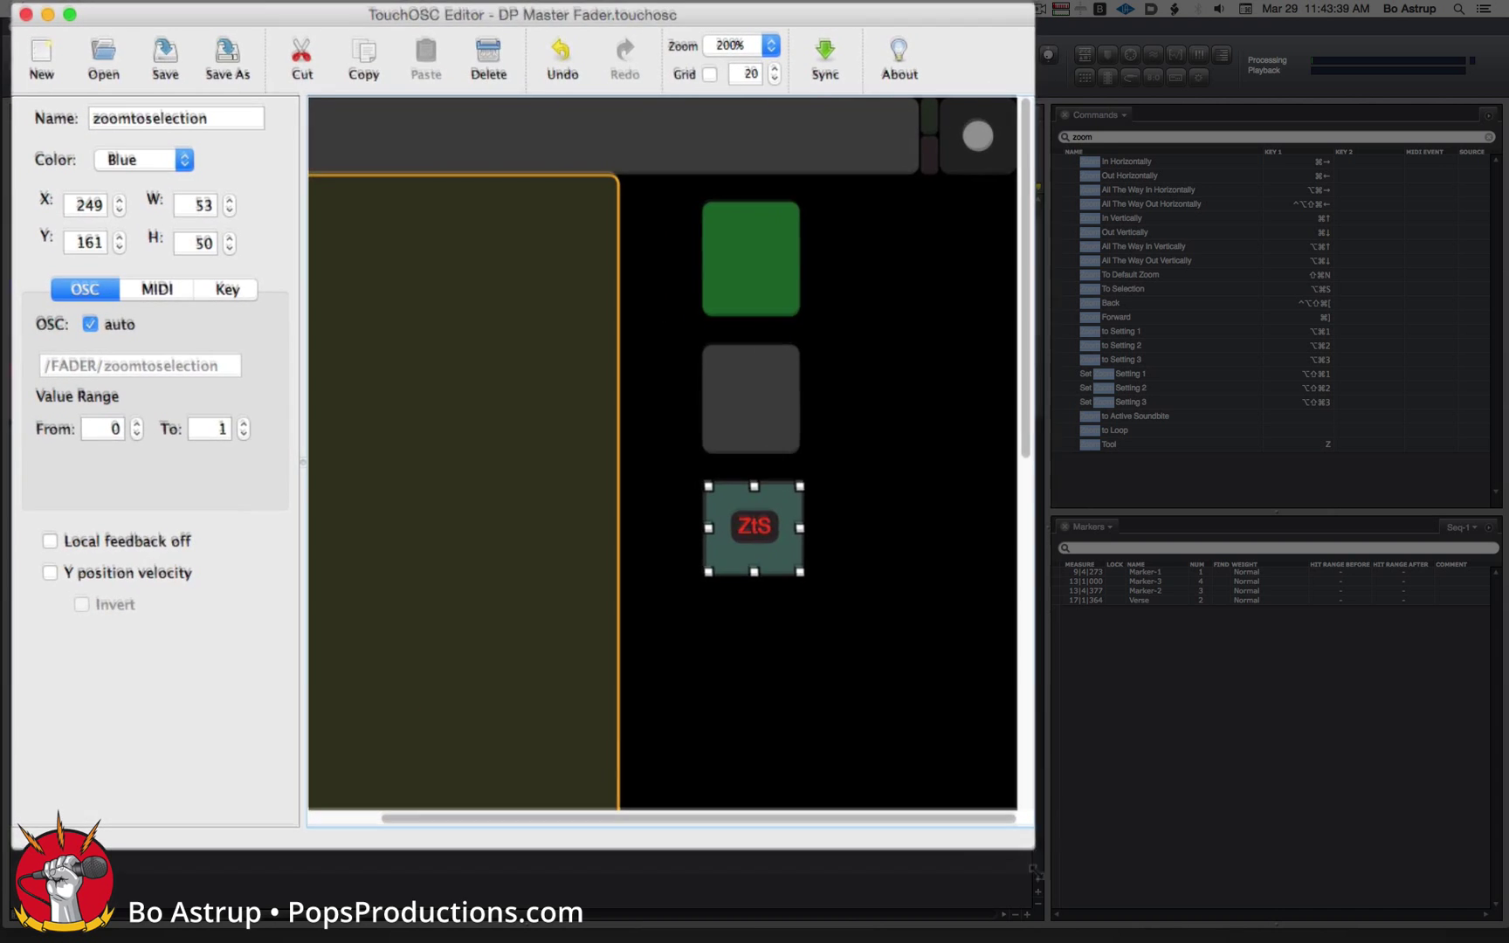
Step: Show the TouchOSC layout at 100% and add a horizontal label
left_click(767, 43)
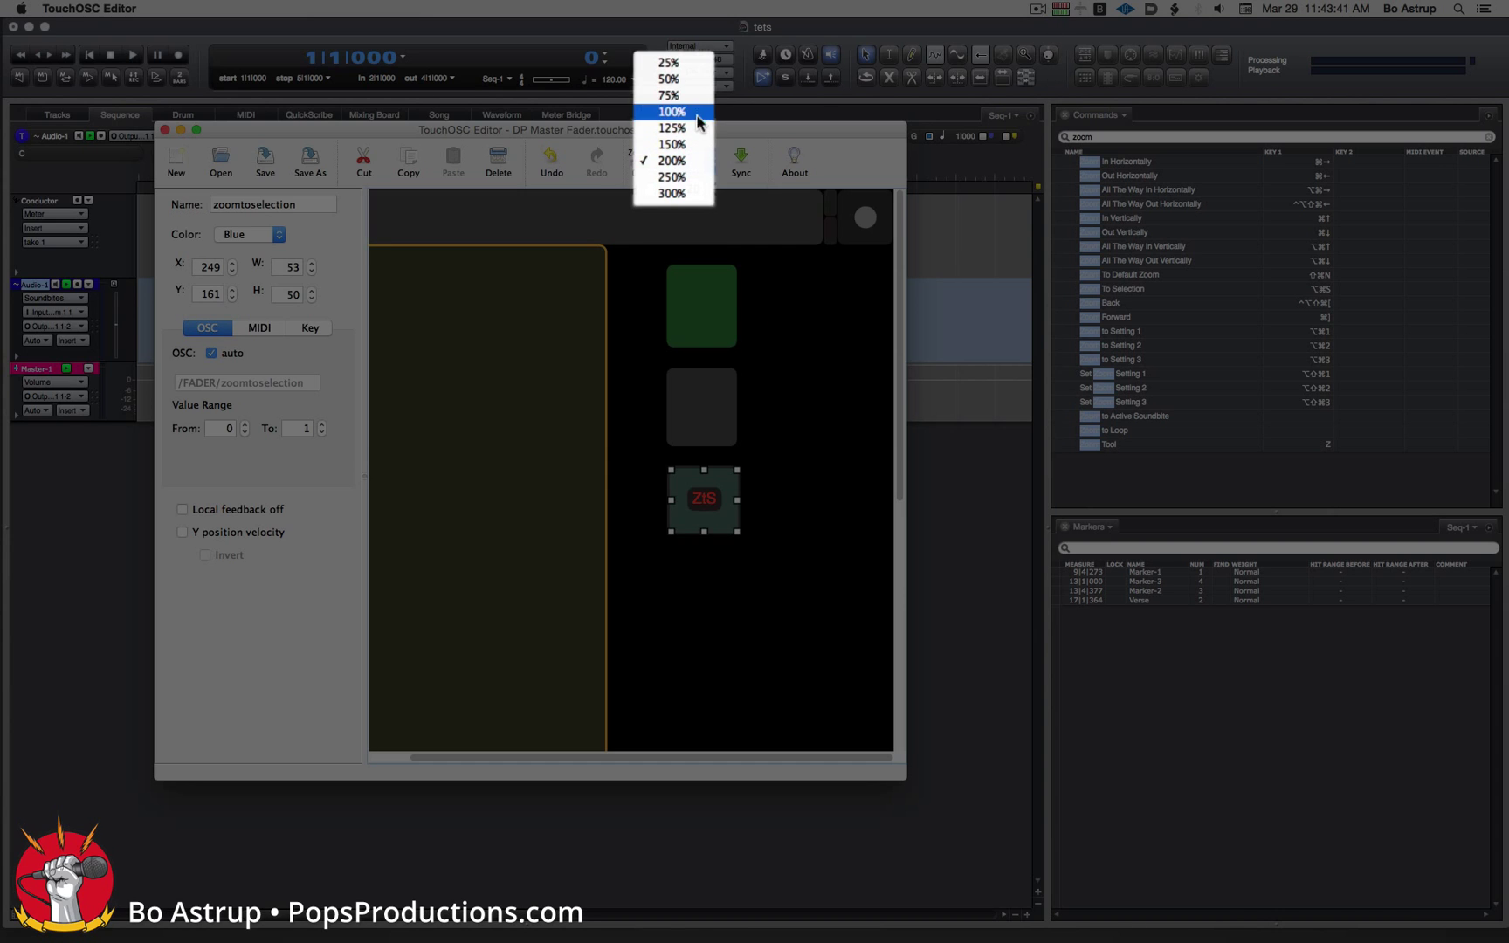
left_click(697, 114)
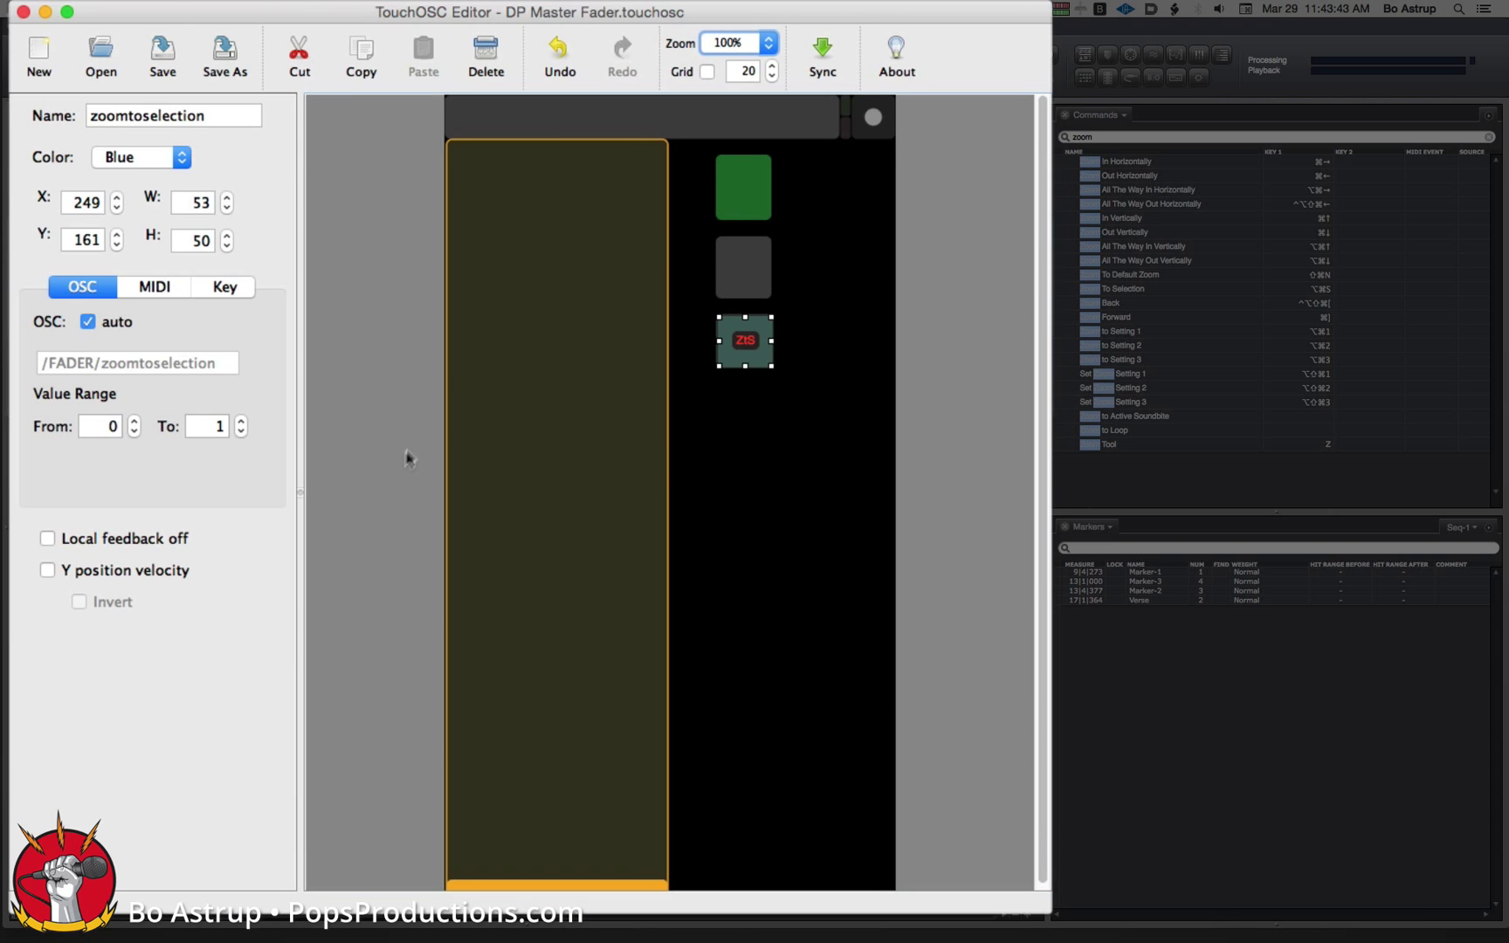
right_click(715, 458)
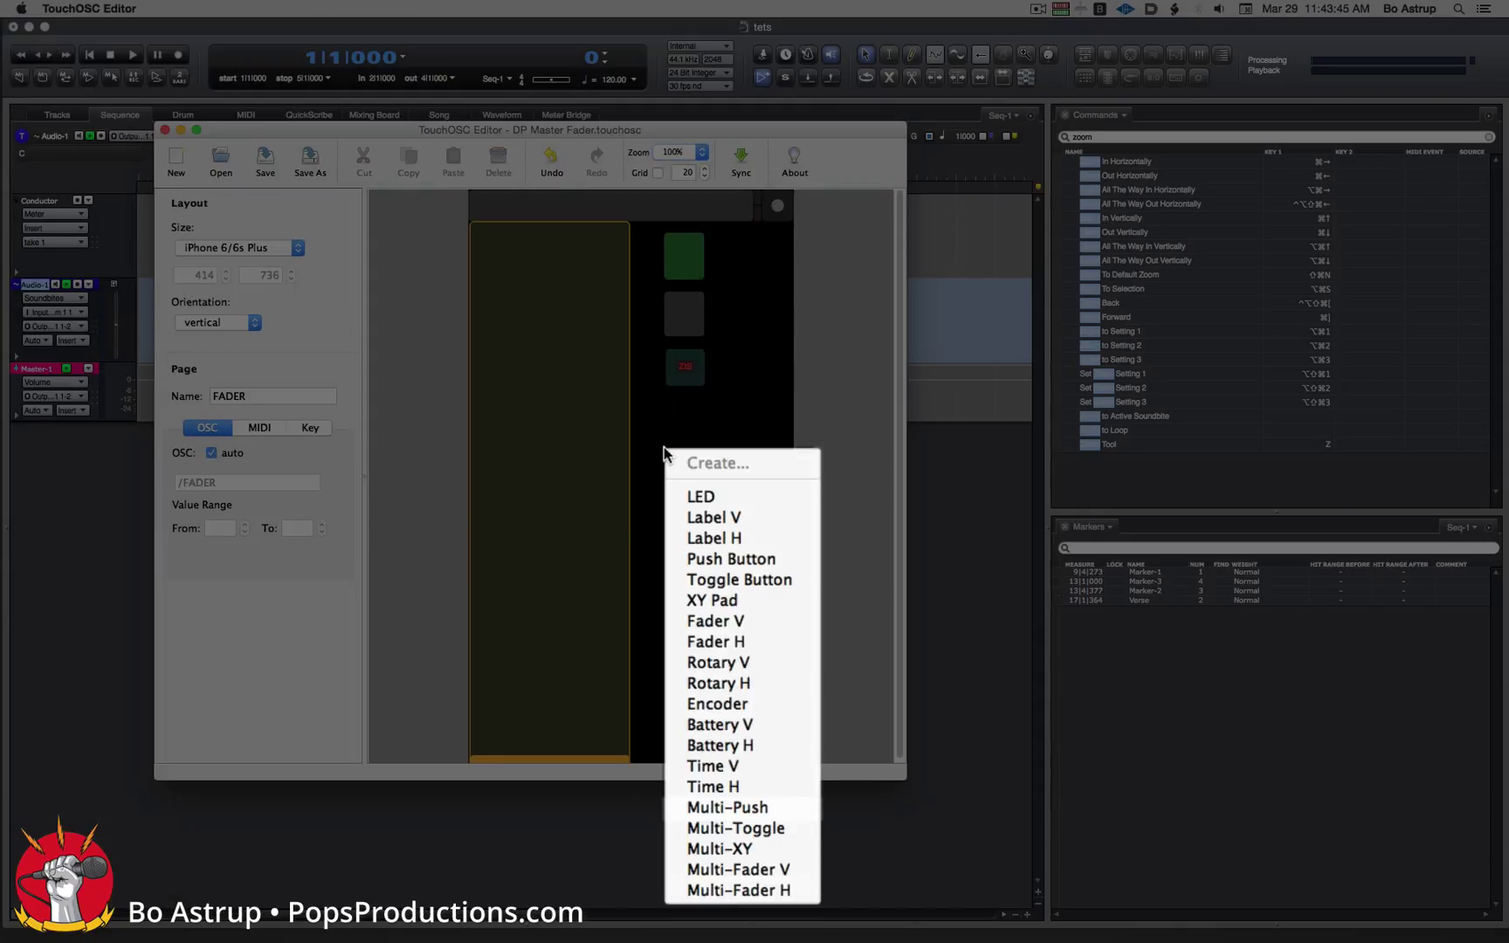
left_click(709, 537)
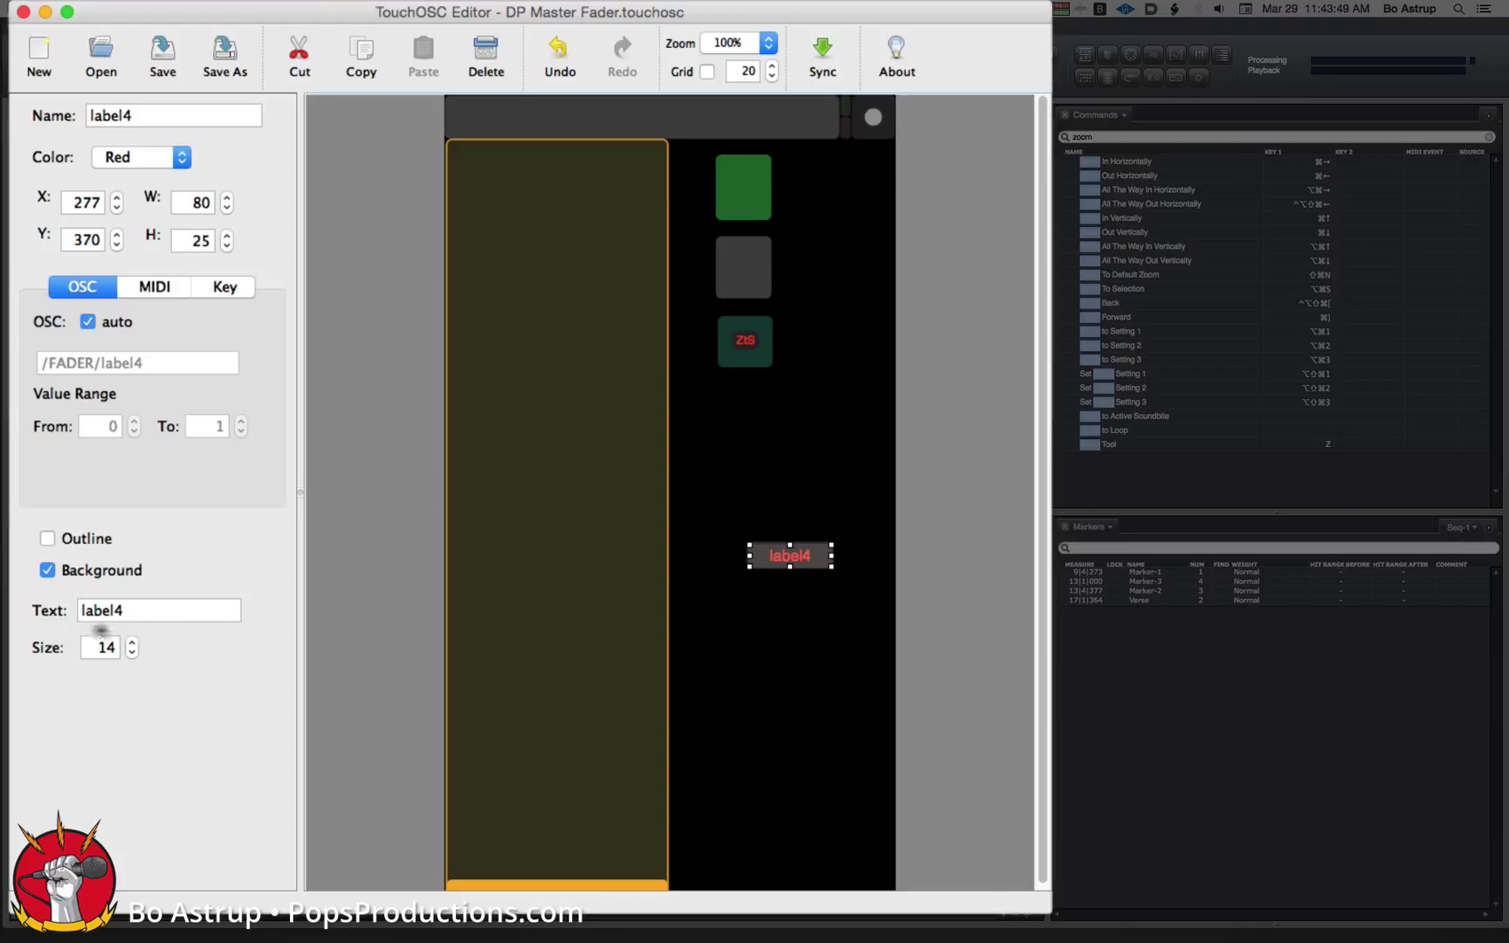
Step: Change the label text to 'Master Fader', widen it and place it over the large fader
left_click(159, 621)
left_click_drag(138, 619, 32, 608)
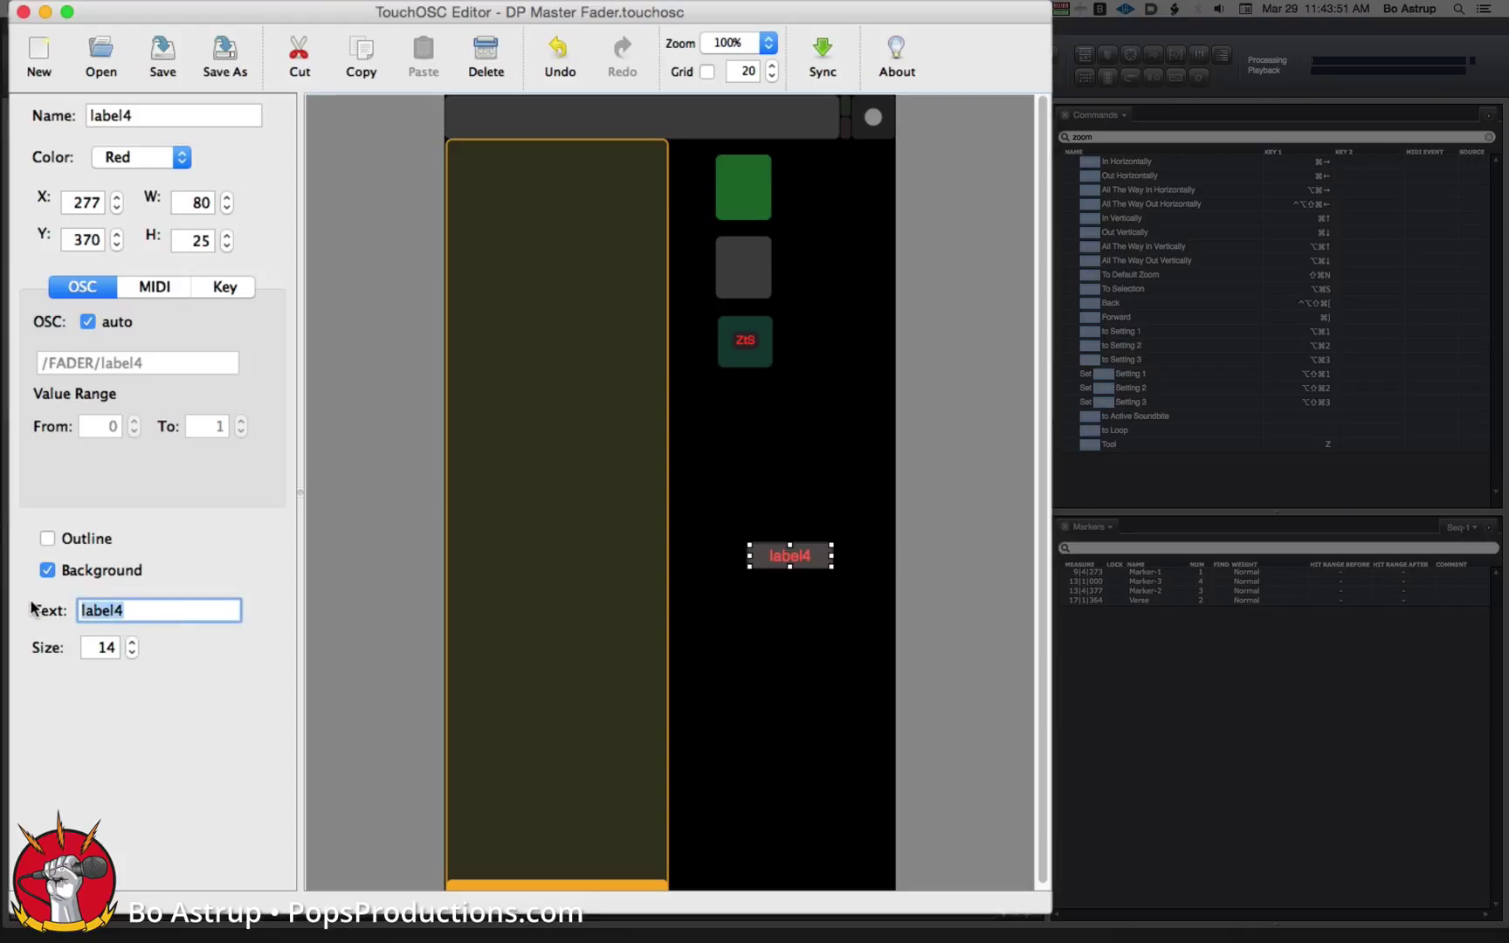
type("Master Fader")
left_click(773, 497)
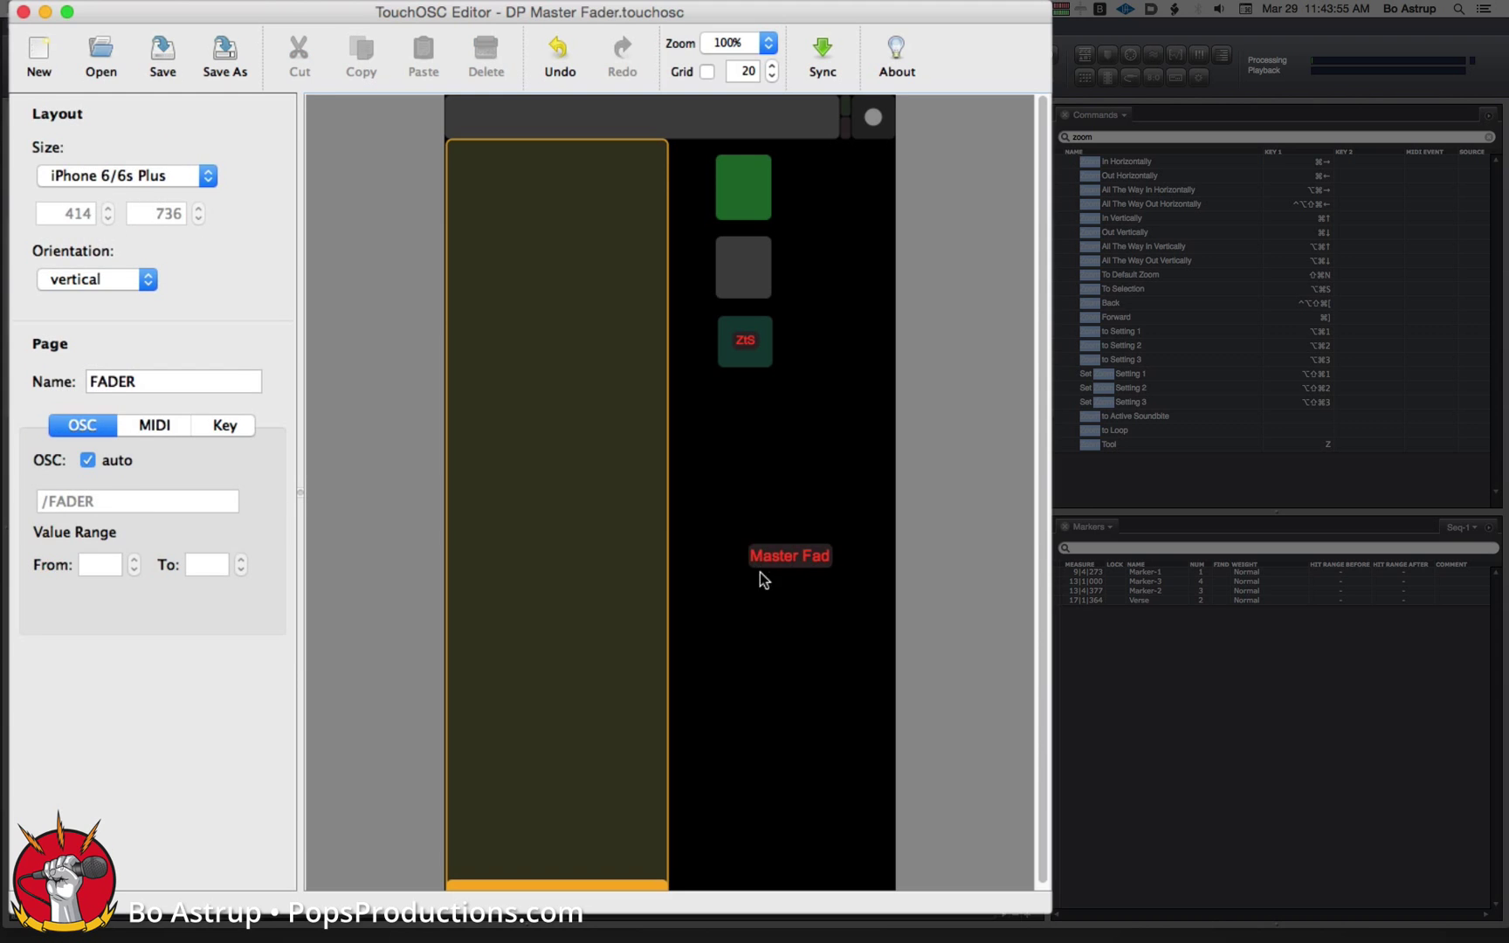
left_click(807, 563)
left_click_drag(834, 559, 579, 508)
left_click(829, 578)
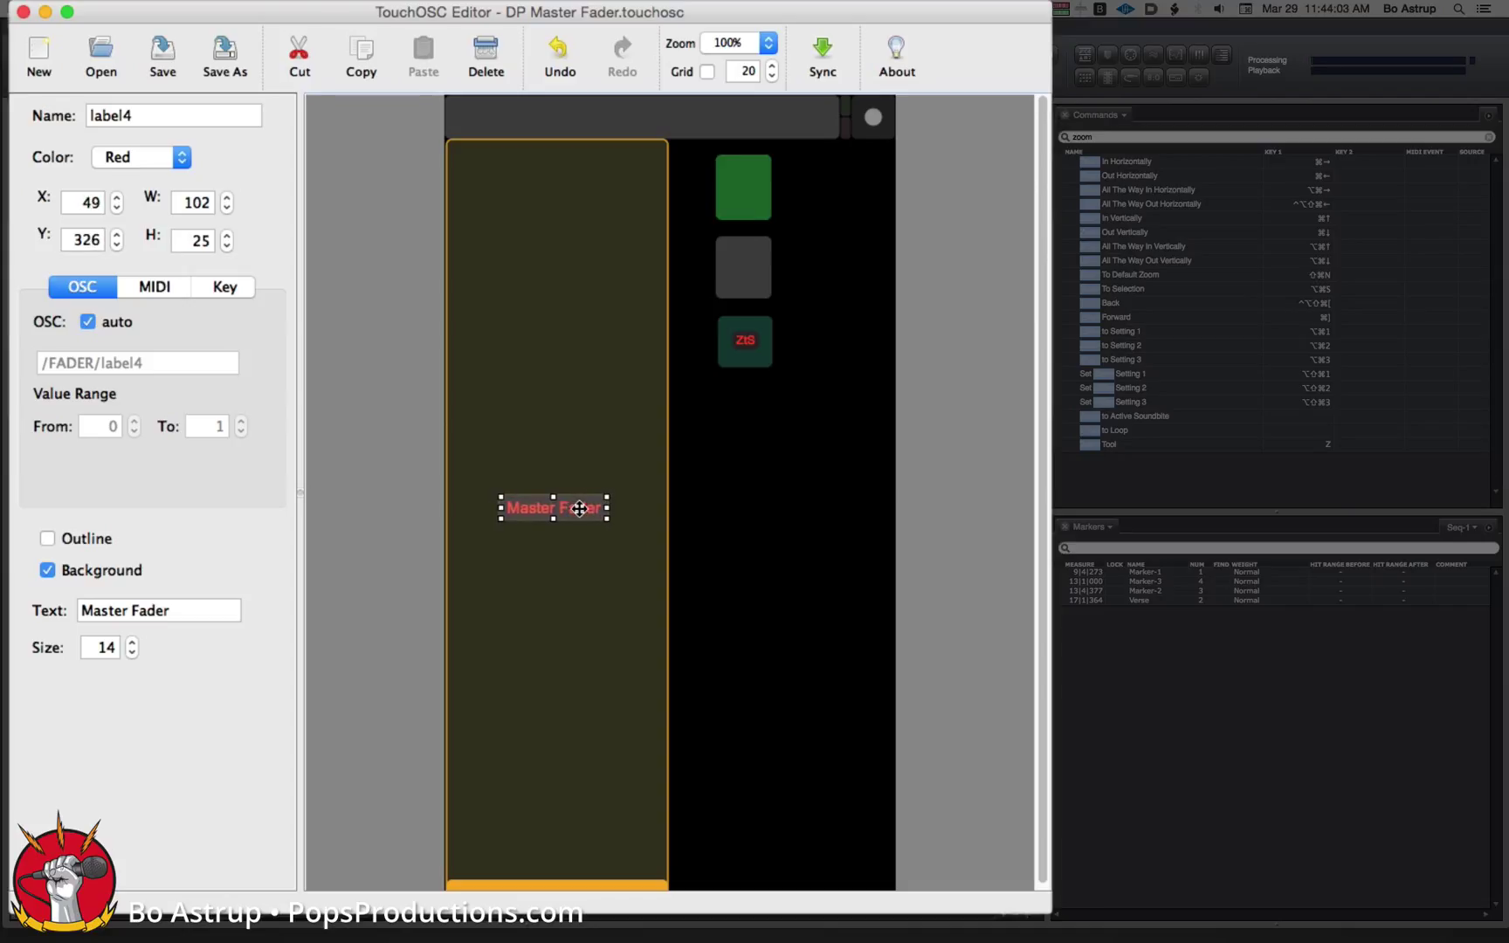
left_click(825, 500)
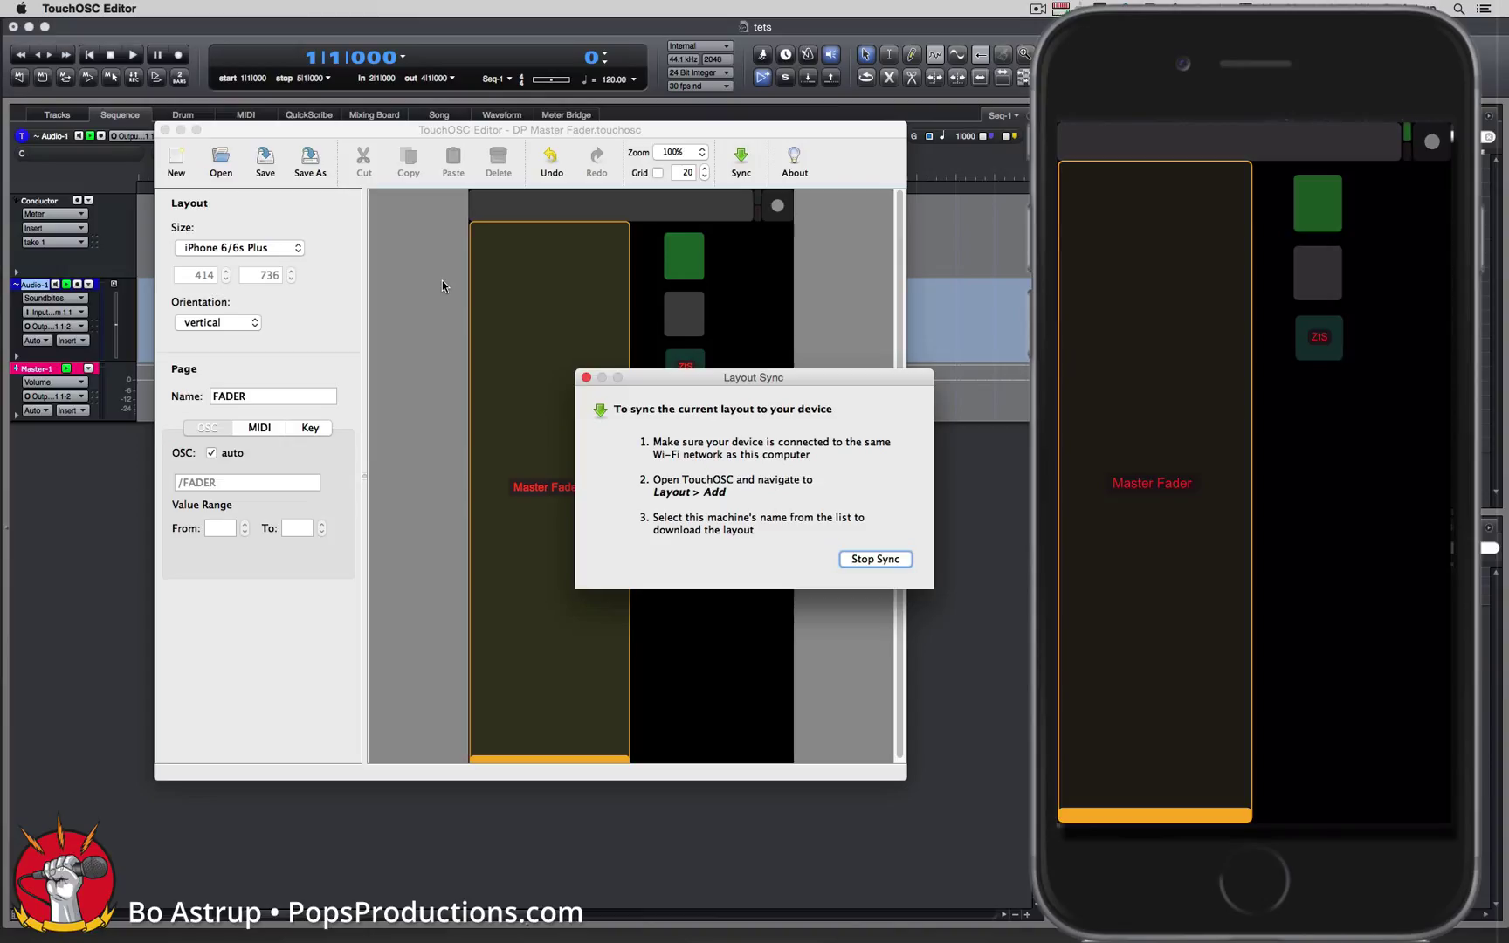
Step: Stop syncing and close the sync dialog, then return to Digital Performer
left_click(899, 560)
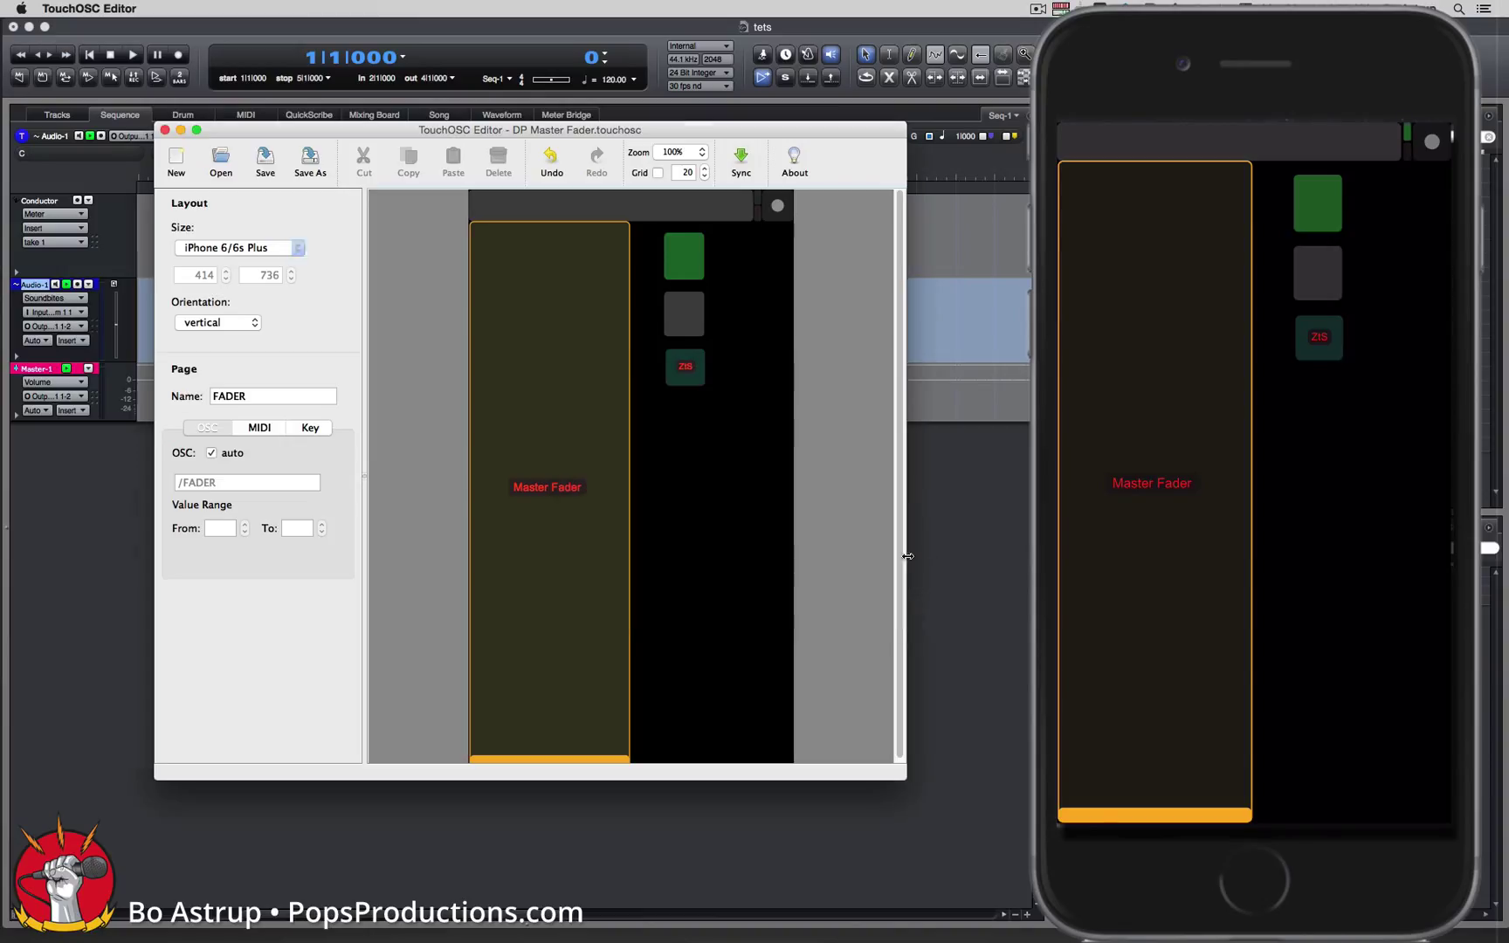
key("super+q")
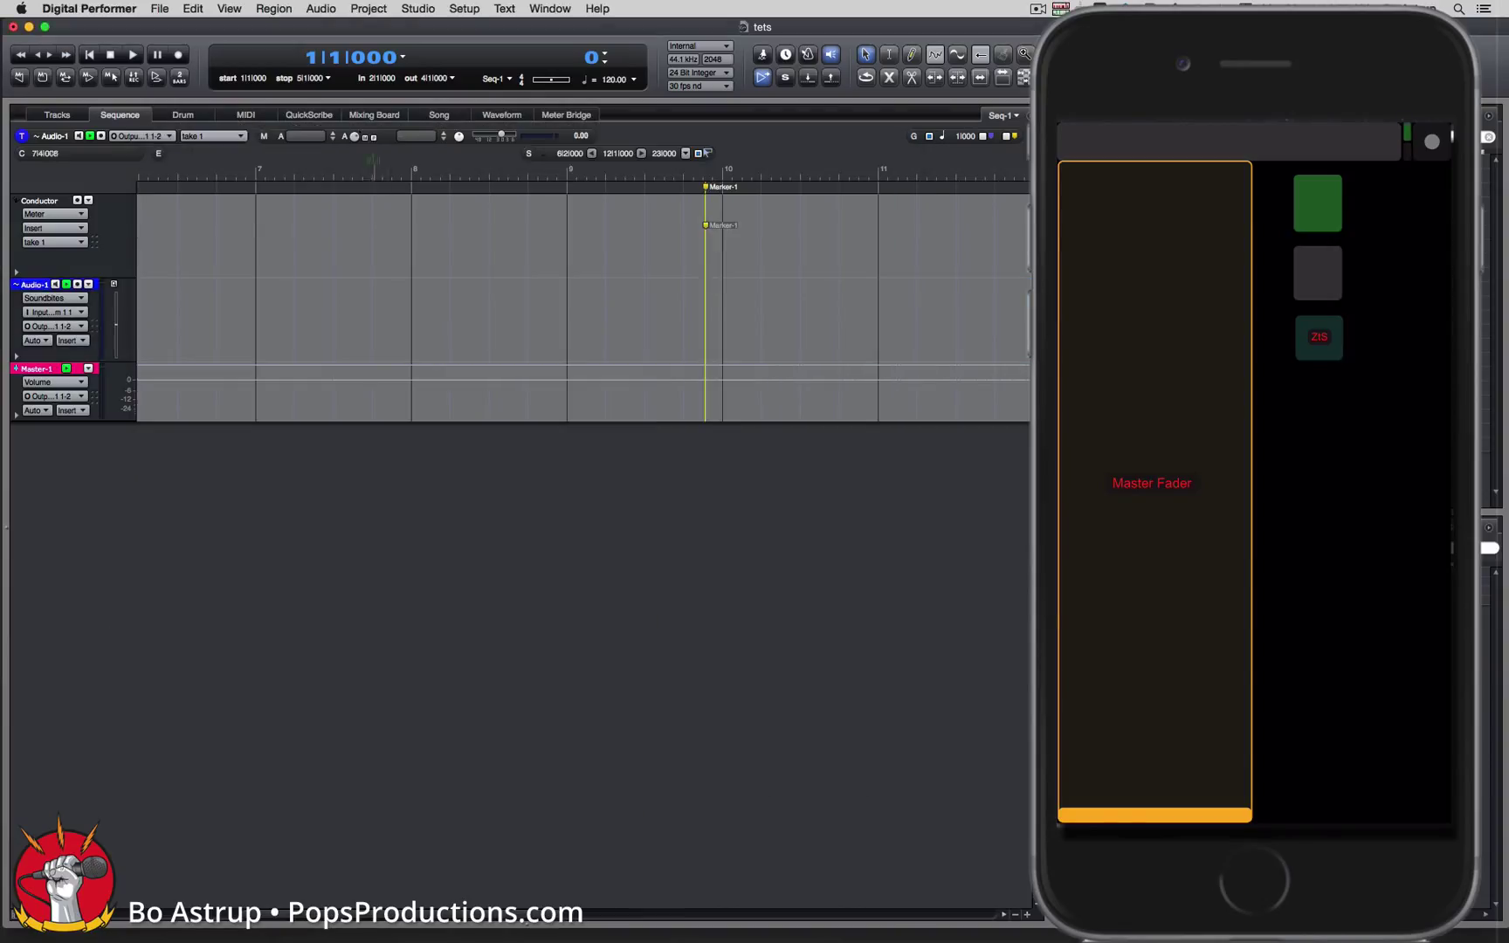
Step: Show Digital Performer's Mixing Board with the Audio-1 and Master-1 strips
left_click(381, 114)
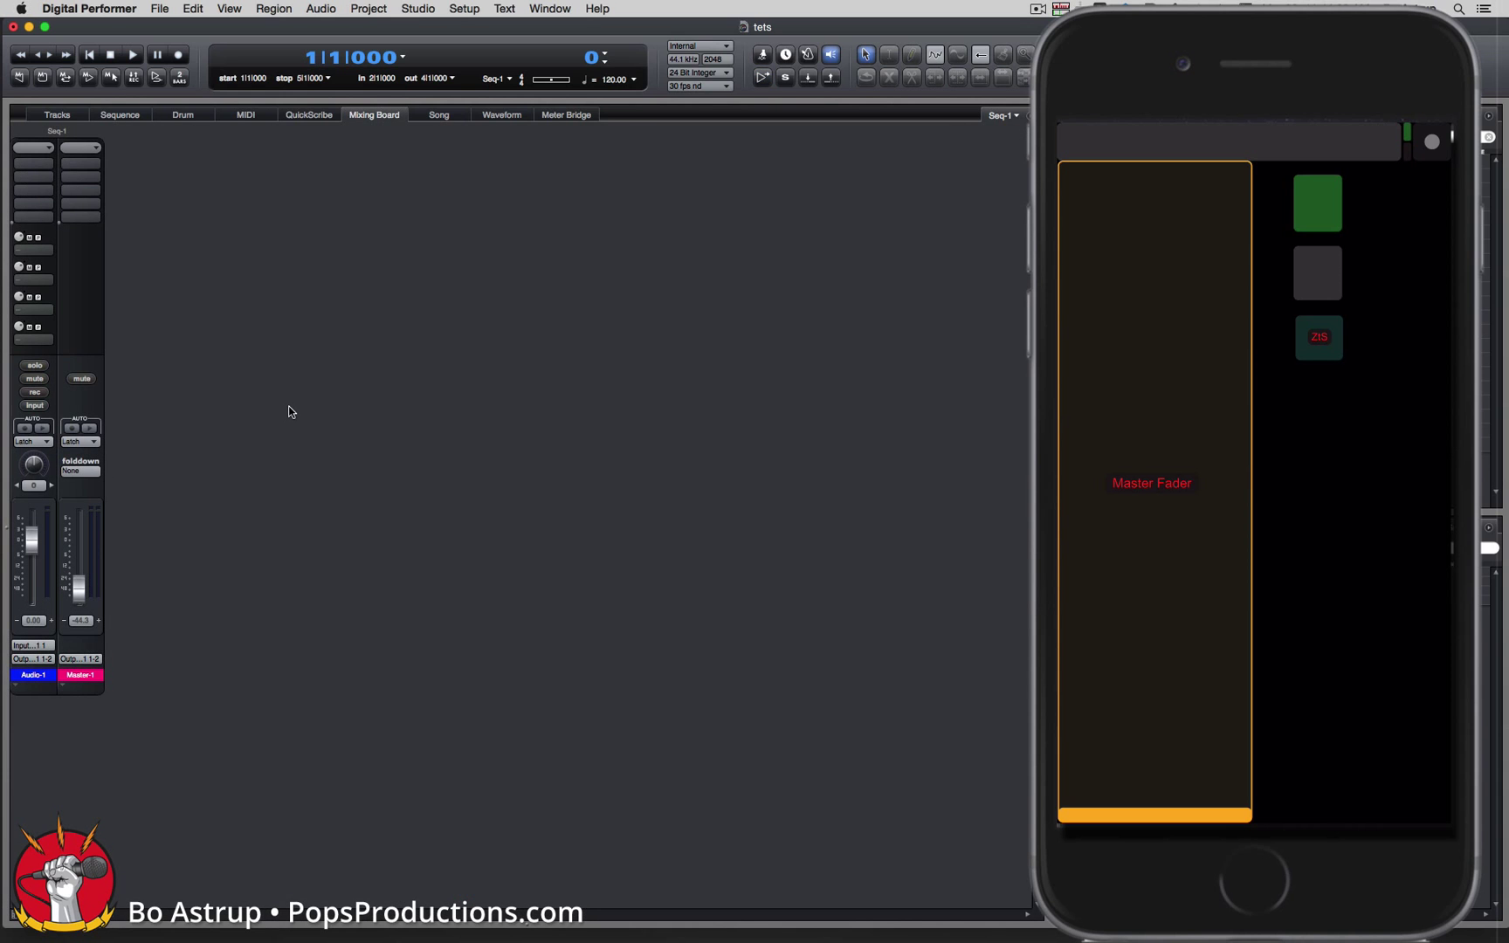